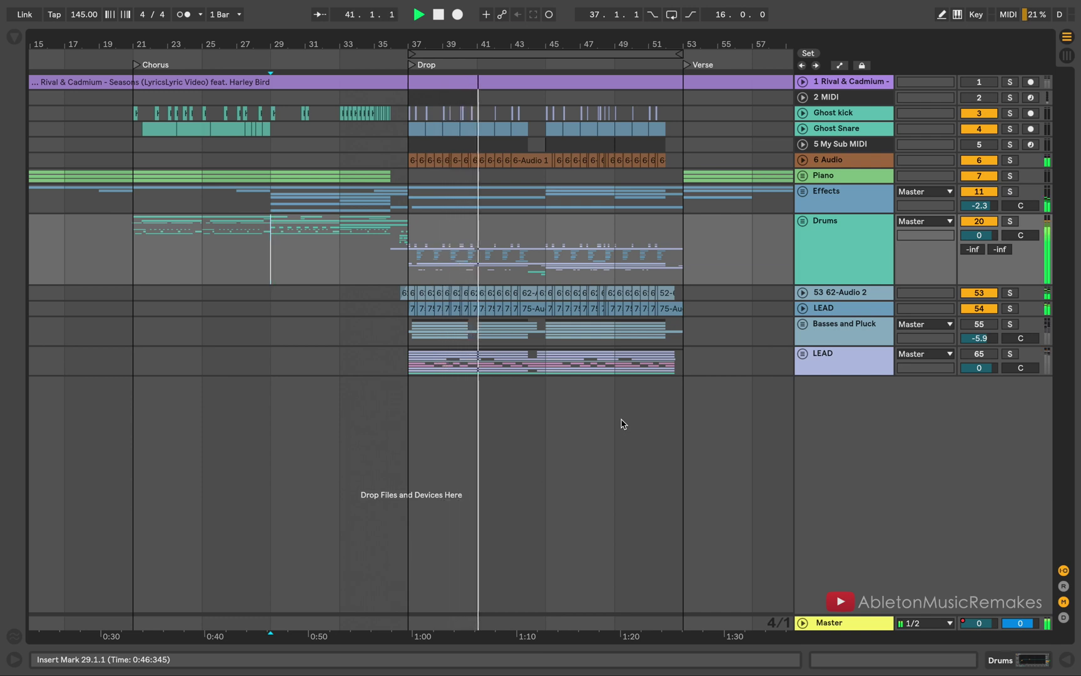
Unfold the LEAD and 53 62-Audio 2 audio tracks in the arrangement
{"action": "left_click", "coordinate": [803, 307]}
{"action": "left_click", "coordinate": [804, 293]}
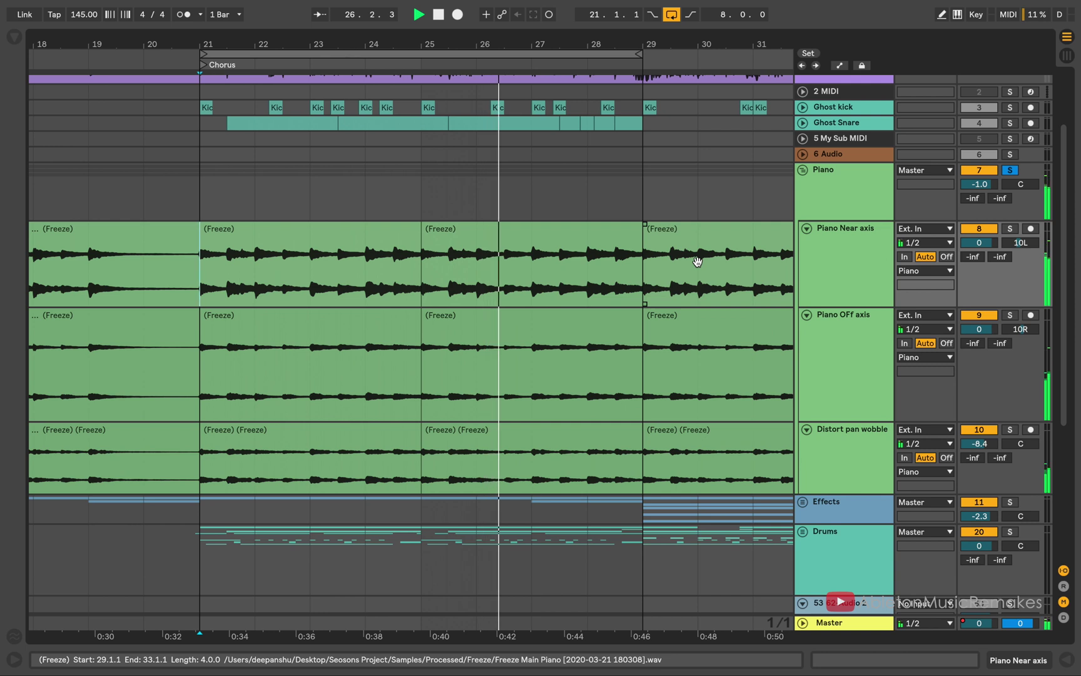
Audition the Piano Near axis track on its own, followed by the Piano OFf axis track, using solo
{"action": "left_click", "coordinate": [1009, 229]}
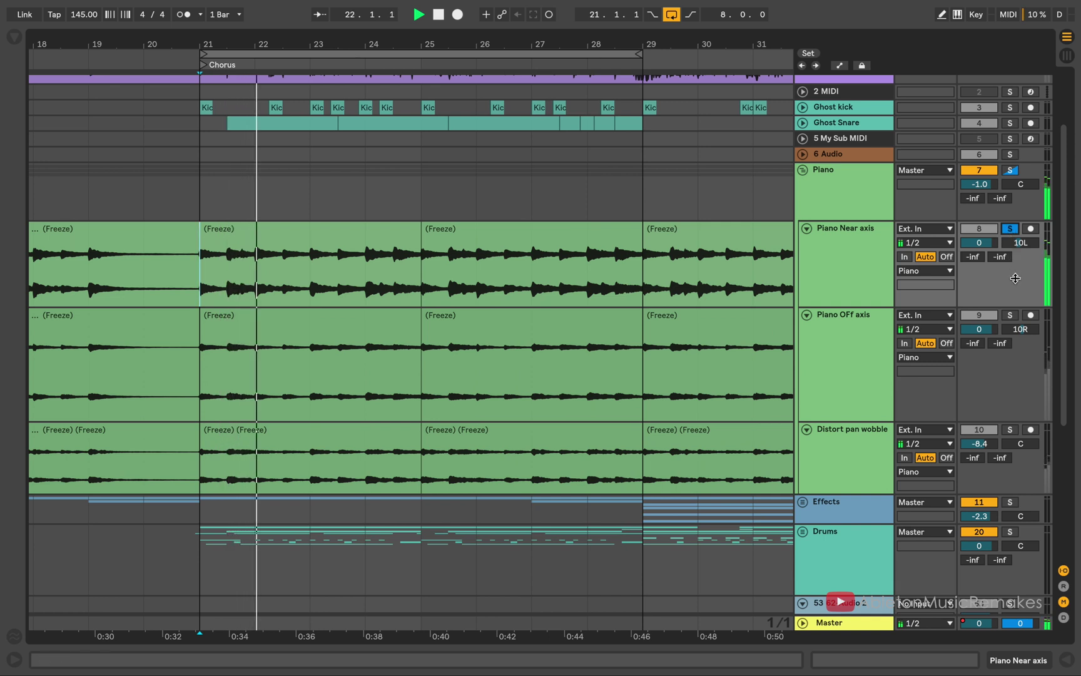
{"action": "left_click", "coordinate": [1011, 316]}
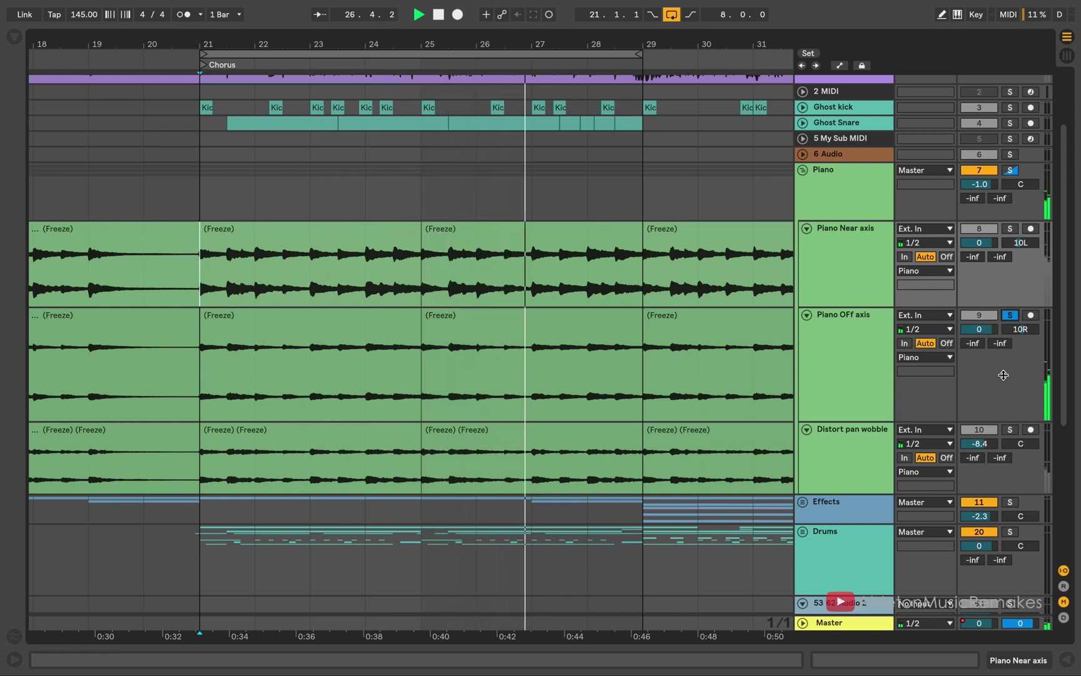
Solo the Distort pan wobble track and show its device chain to examine the Auto Pan settings
{"action": "left_click", "coordinate": [869, 465]}
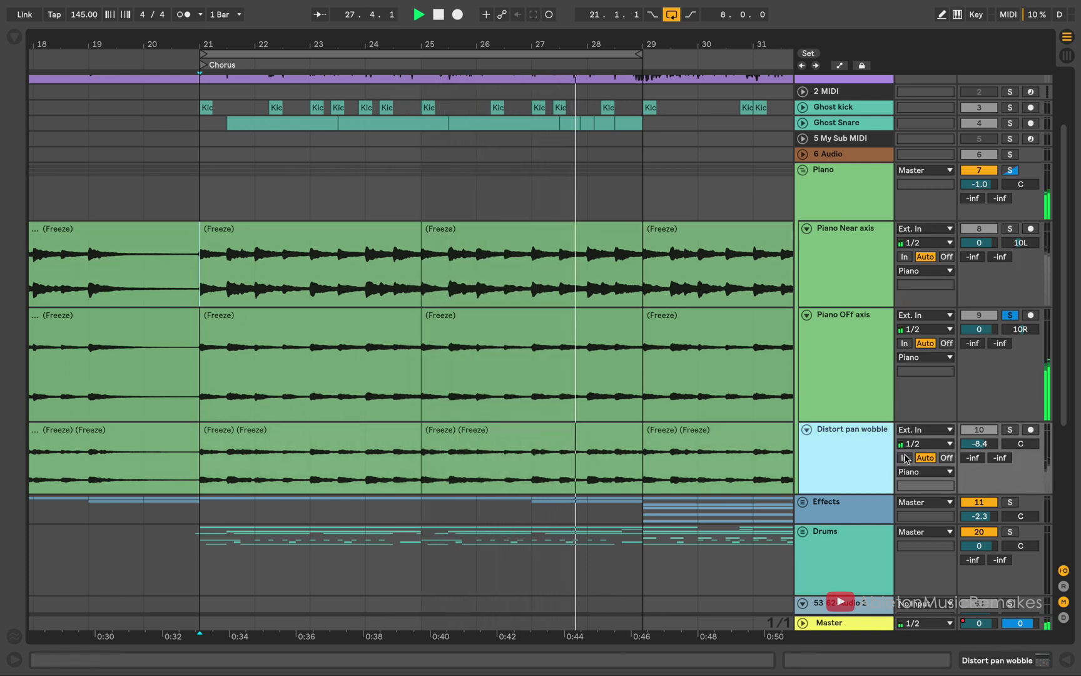
{"action": "double_click", "coordinate": [852, 456]}
{"action": "left_click", "coordinate": [1008, 430]}
{"action": "scroll", "coordinate": [820, 403], "scroll_direction": "down", "scroll_amount": 3}
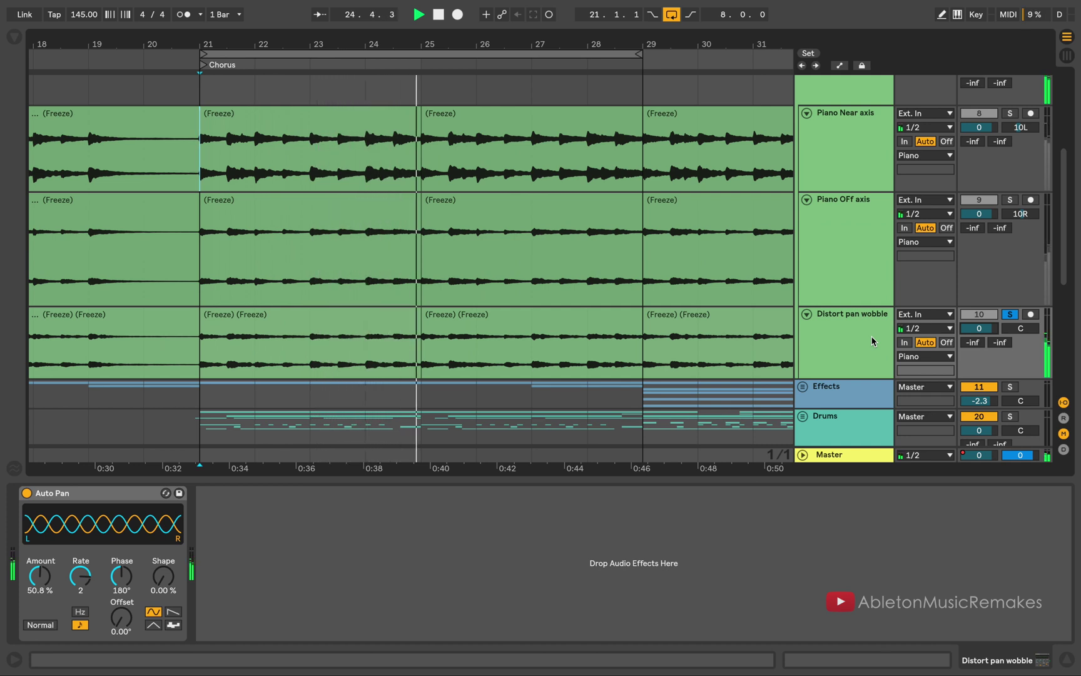
{"action": "scroll", "coordinate": [874, 330], "scroll_direction": "up", "scroll_amount": 1}
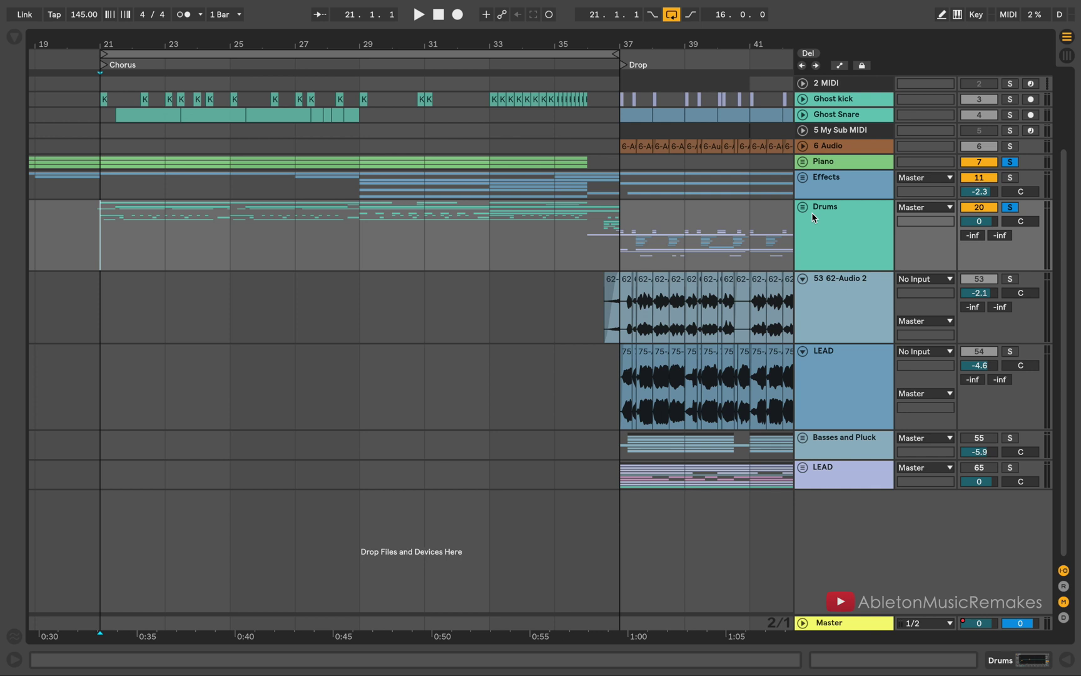
Play the chorus from bar 21 and unfold the Drums group to examine its Verse Chorus tracks
{"action": "key", "text": "space"}
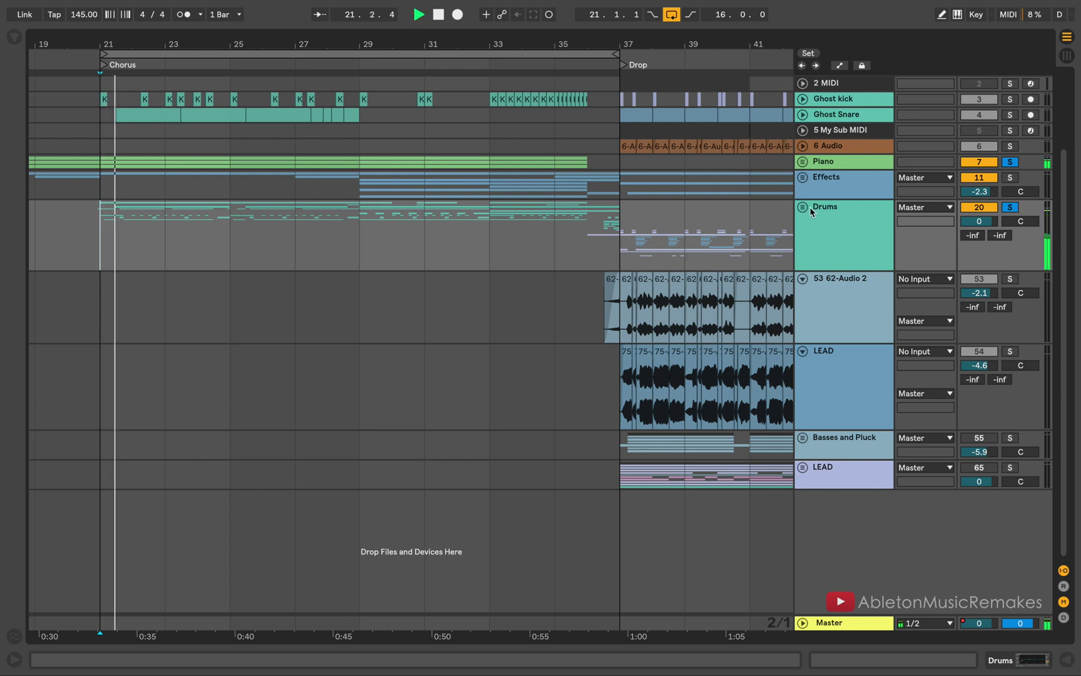
{"action": "left_click", "coordinate": [805, 209]}
{"action": "scroll", "coordinate": [720, 337], "scroll_direction": "down", "scroll_amount": 5}
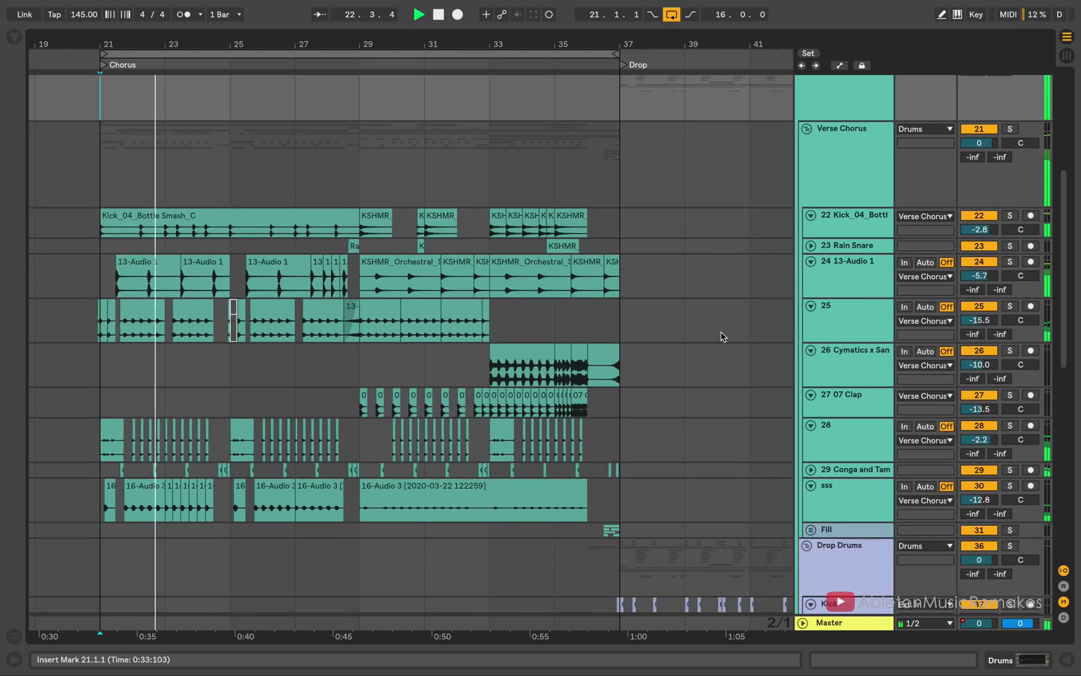
{"action": "scroll", "coordinate": [721, 337], "scroll_direction": "up", "scroll_amount": 8}
{"action": "scroll", "coordinate": [722, 337], "scroll_direction": "down", "scroll_amount": 3}
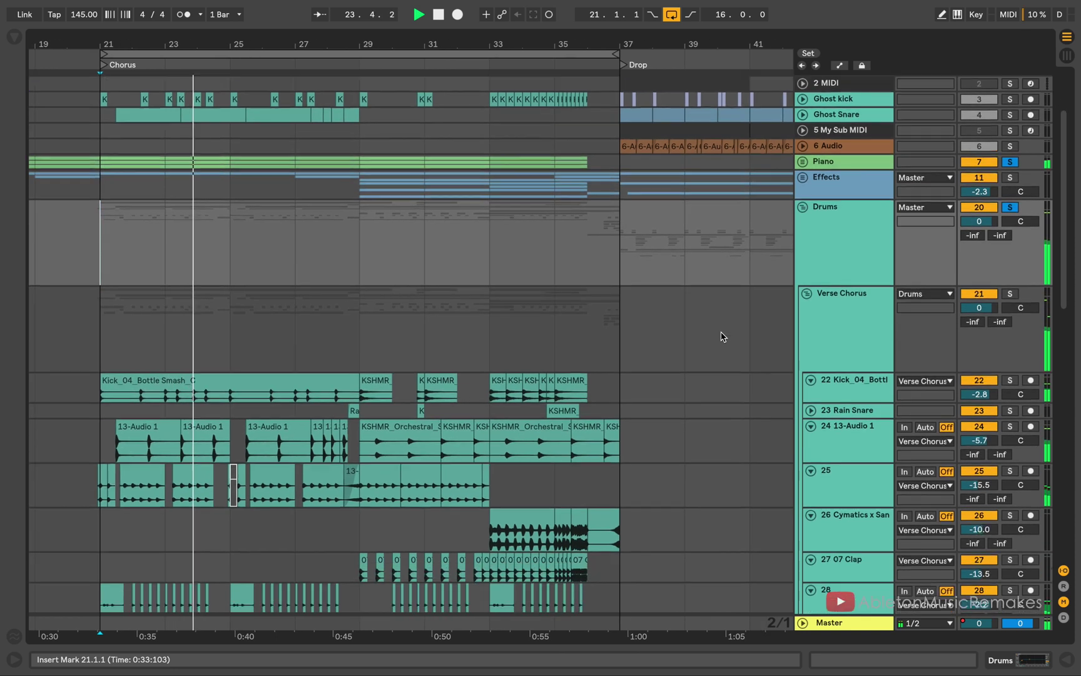
{"action": "scroll", "coordinate": [721, 336], "scroll_direction": "down", "scroll_amount": 2}
{"action": "scroll", "coordinate": [721, 336], "scroll_direction": "down", "scroll_amount": 3}
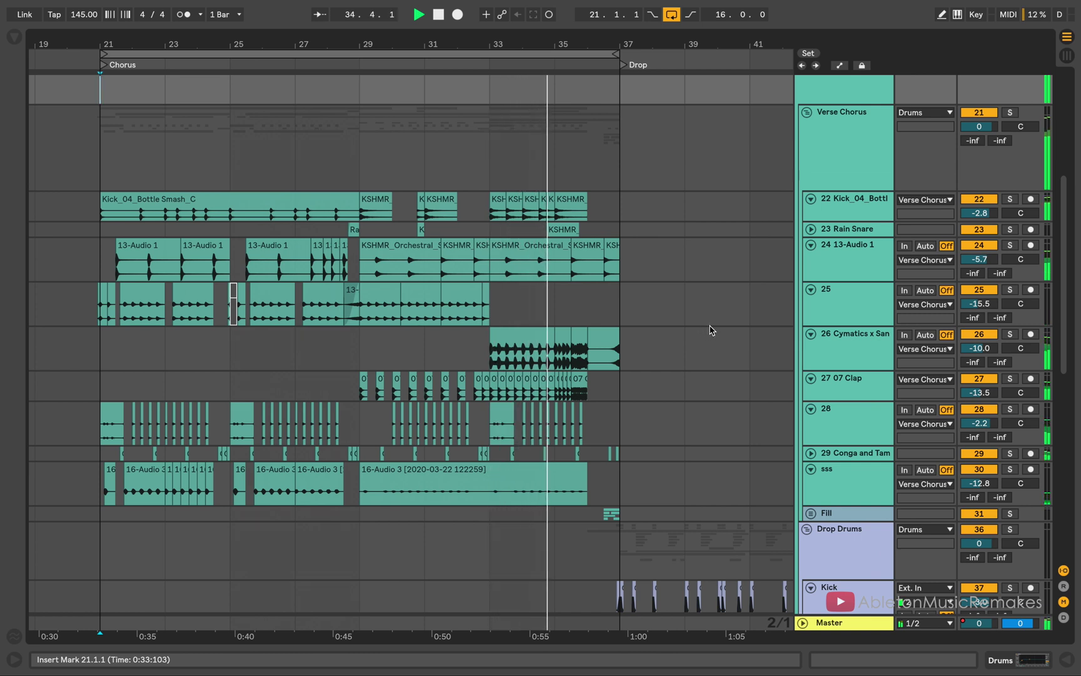
{"action": "scroll", "coordinate": [712, 327], "scroll_direction": "left", "scroll_amount": 1}
{"action": "scroll", "coordinate": [712, 326], "scroll_direction": "up", "scroll_amount": 1}
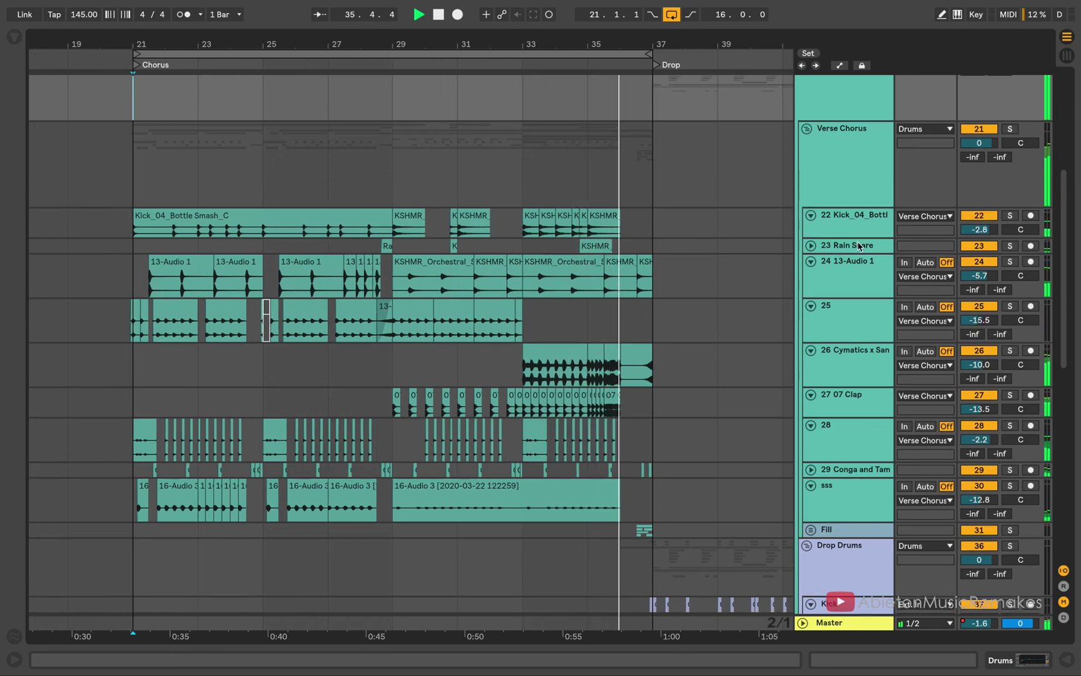
Solo the bottle-smash kick track 22, adding tracks 24 13-Audio 1 and 25 to hear them layered together
{"action": "left_click", "coordinate": [1011, 216]}
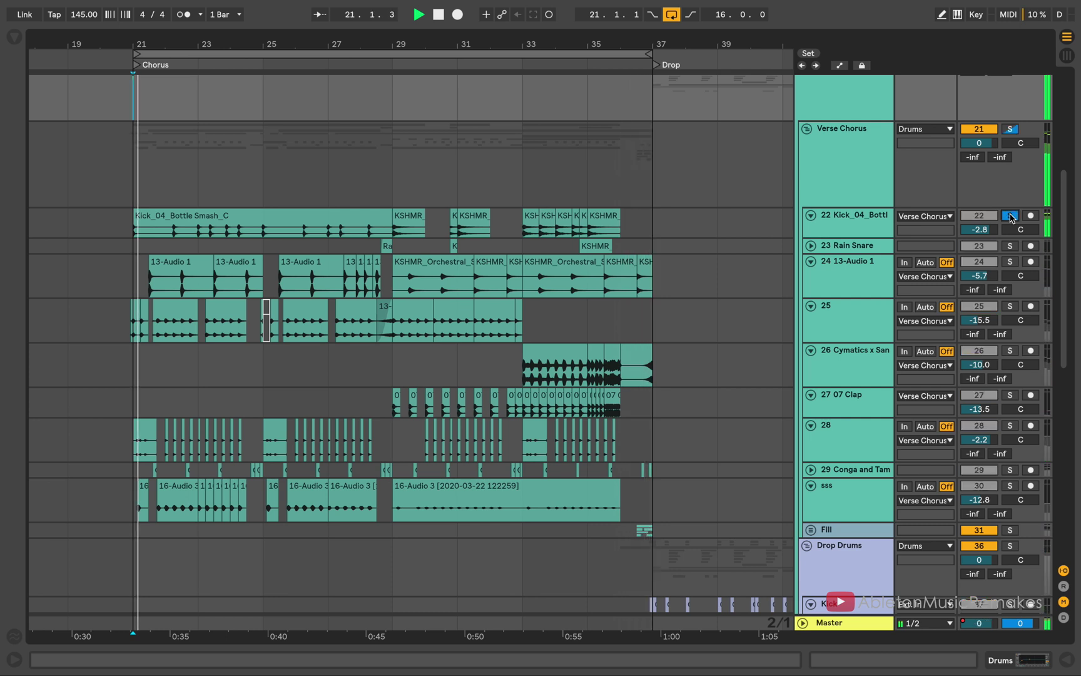
{"action": "left_click", "coordinate": [1011, 262]}
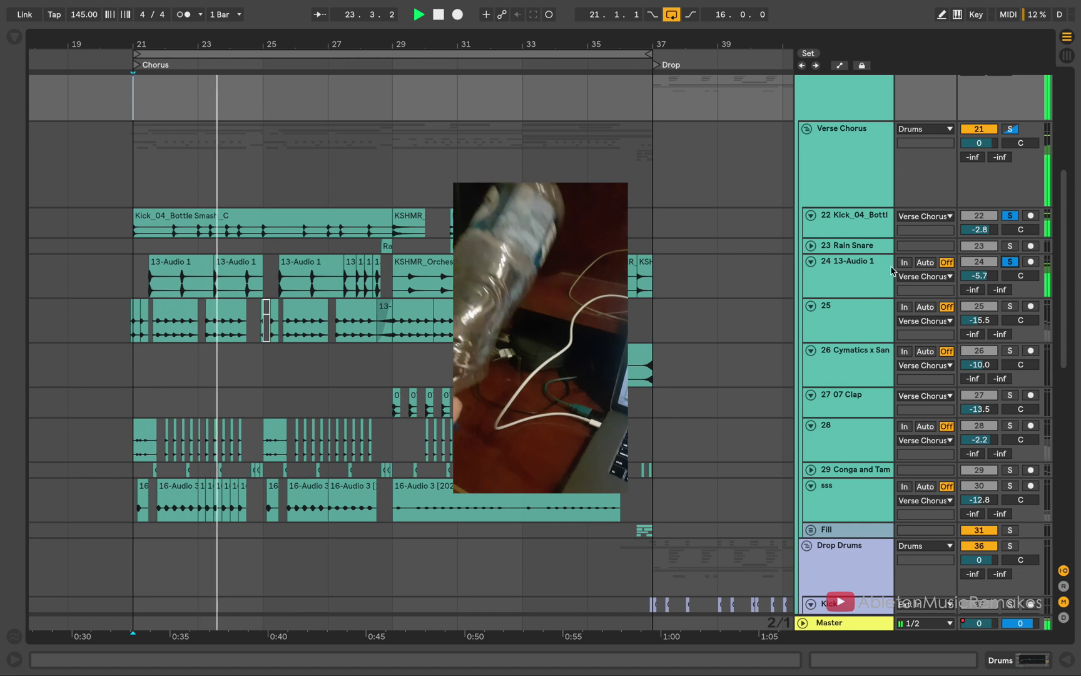
{"action": "left_click", "coordinate": [1007, 306]}
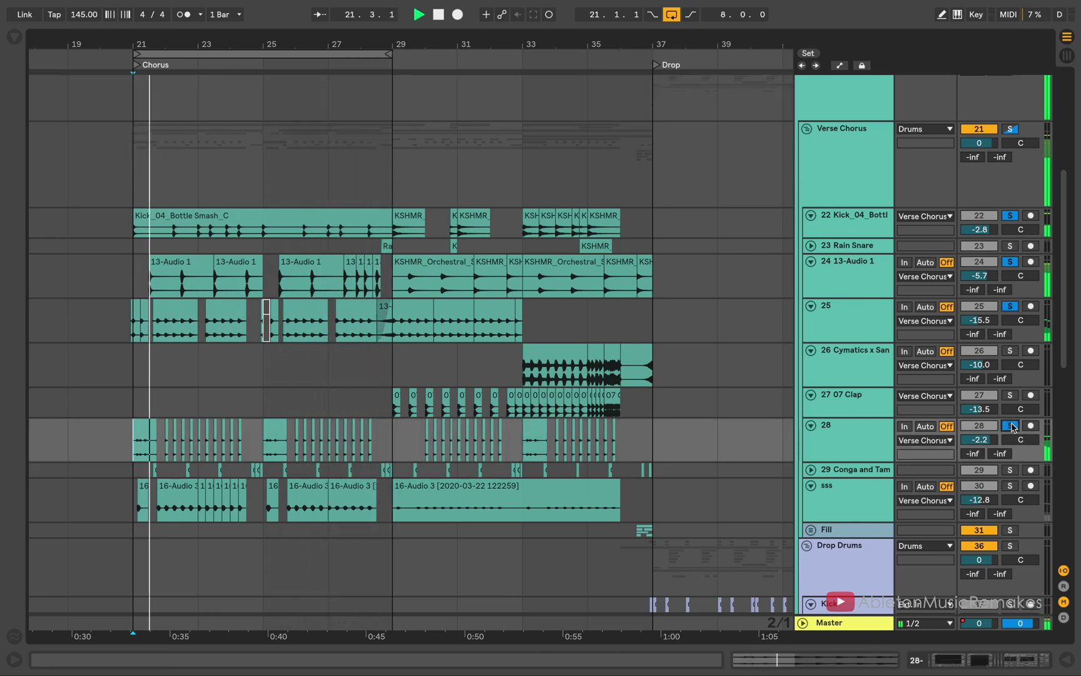
Audition track 28 alone and layered with the sss track, and return to soloing the whole Verse Chorus group
{"action": "left_click", "coordinate": [1013, 428]}
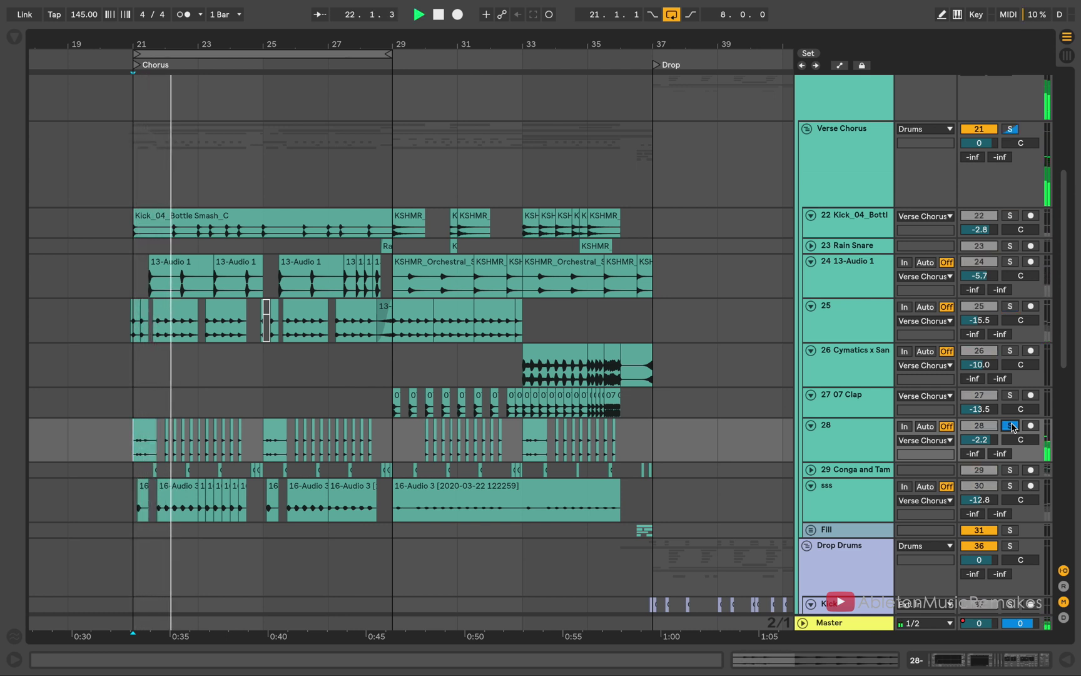
{"action": "left_click", "coordinate": [1011, 486]}
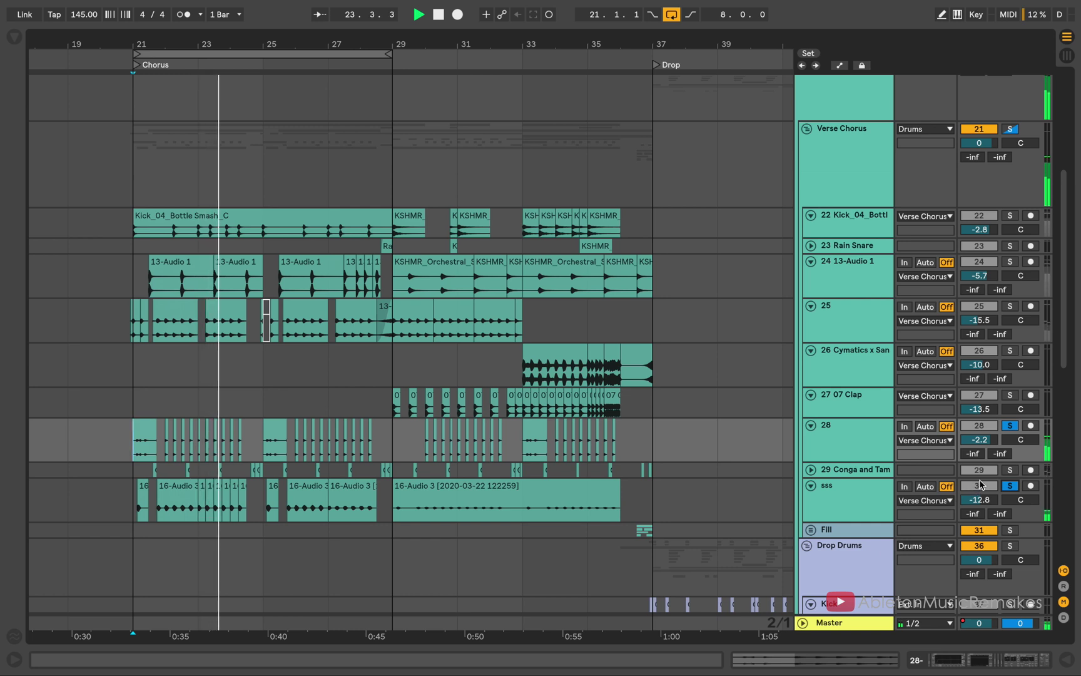
{"action": "left_click", "coordinate": [1010, 128]}
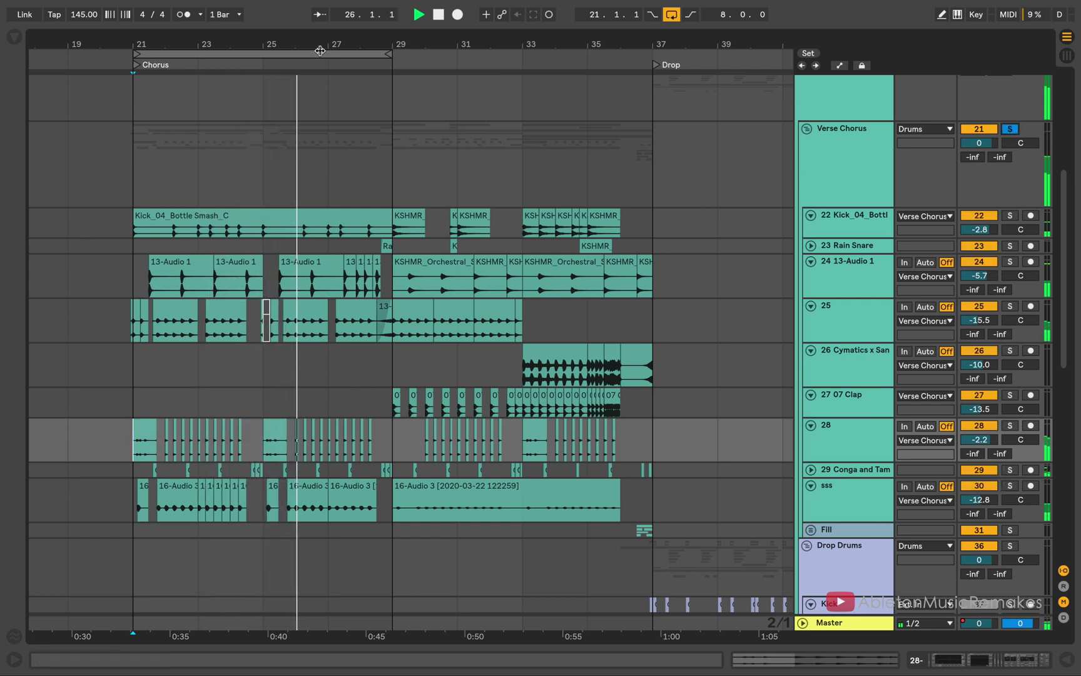
Move the eight-bar loop to bars 29 to 37 and release the solo on the Verse Chorus group
{"action": "left_click_drag", "start_coordinate": [383, 54], "coordinate": [641, 50]}
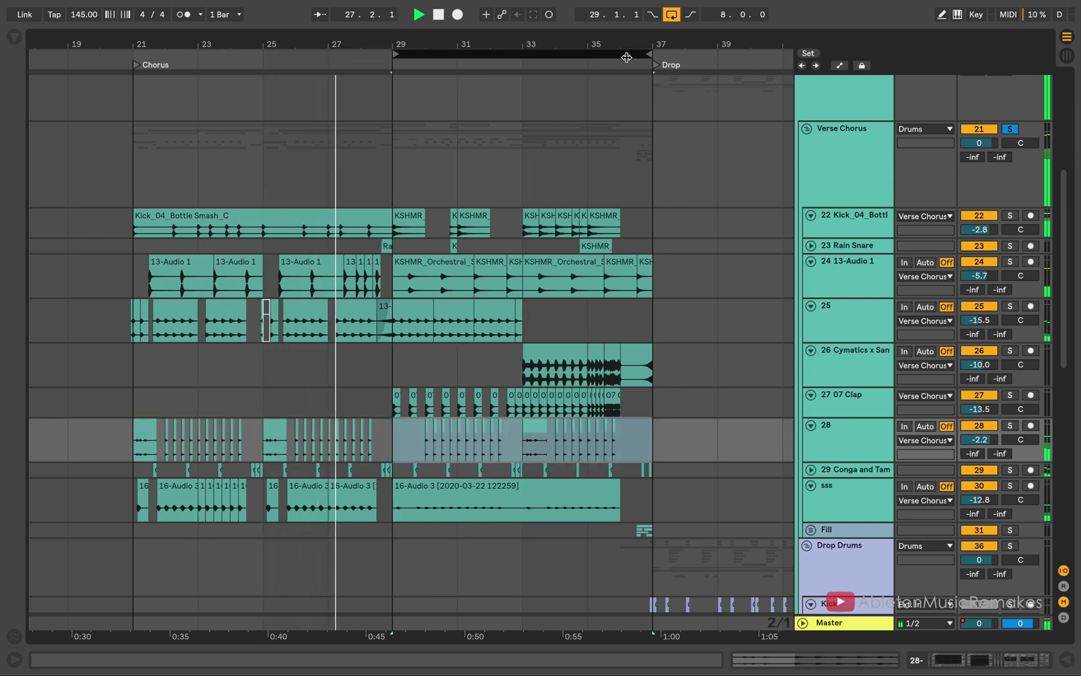
{"action": "left_click", "coordinate": [1010, 128]}
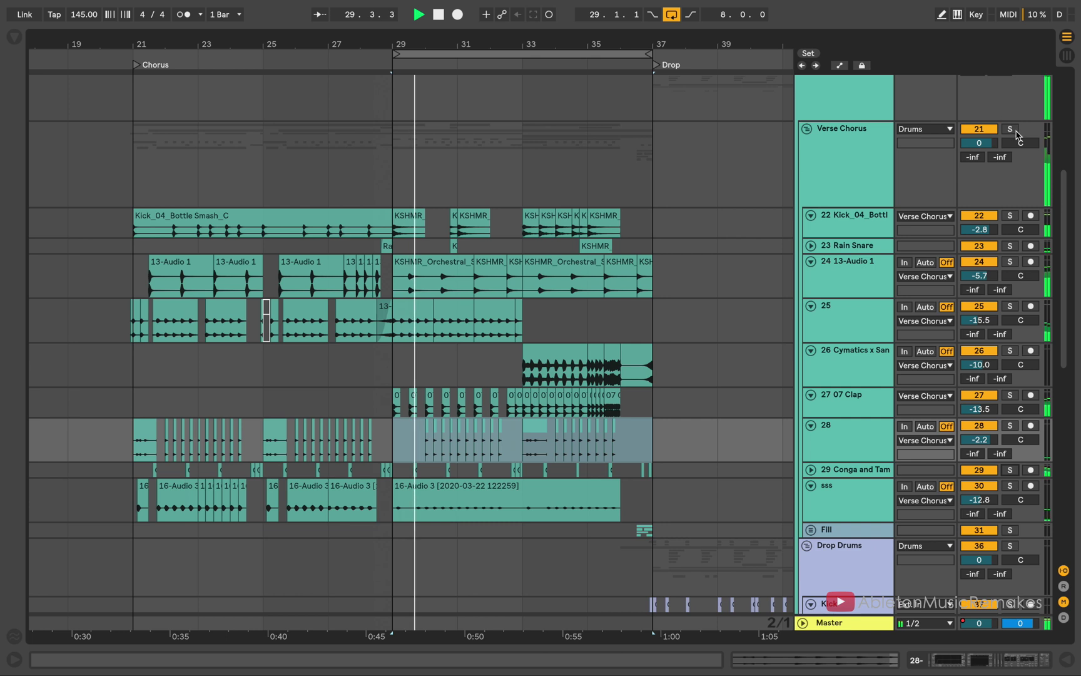
{"action": "scroll", "coordinate": [732, 289], "scroll_direction": "down", "scroll_amount": 2}
{"action": "scroll", "coordinate": [728, 288], "scroll_direction": "right", "scroll_amount": 1}
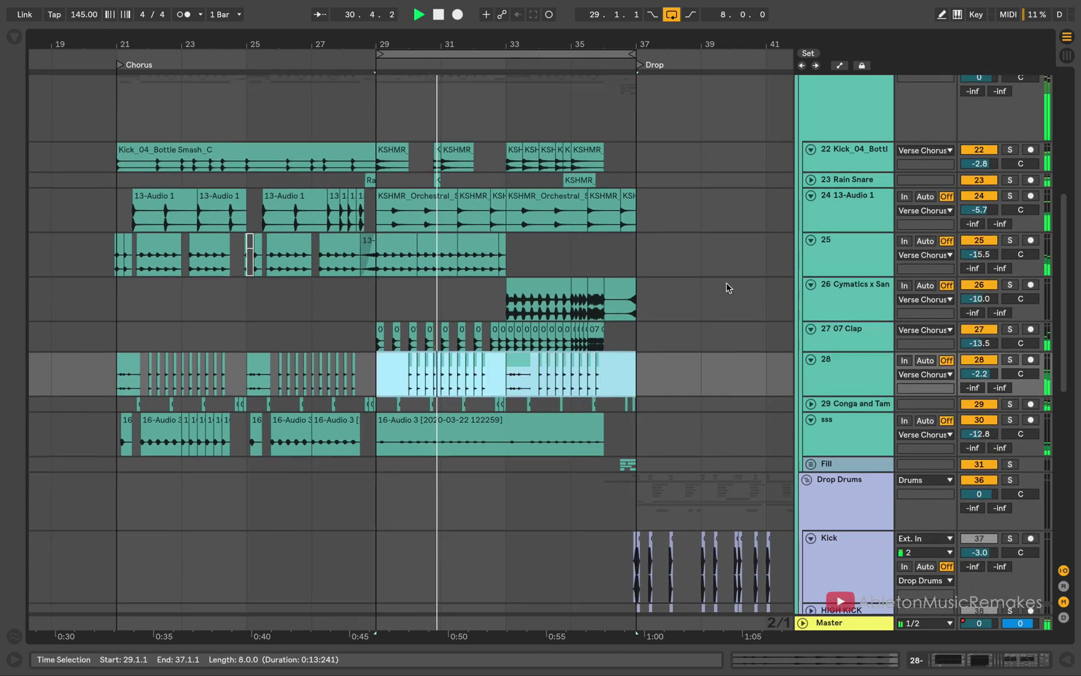
{"action": "scroll", "coordinate": [714, 290], "scroll_direction": "right", "scroll_amount": 1}
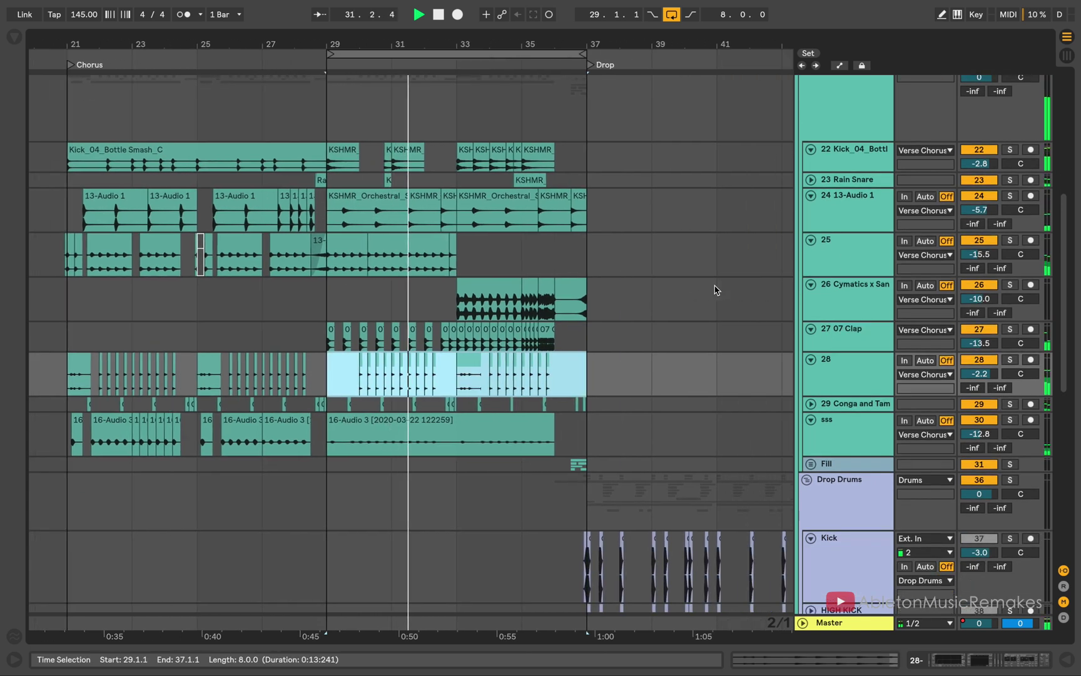
Solo kick track 22 in the second half of the chorus and unfold the 23 Rain Snare track
{"action": "left_click", "coordinate": [1011, 150]}
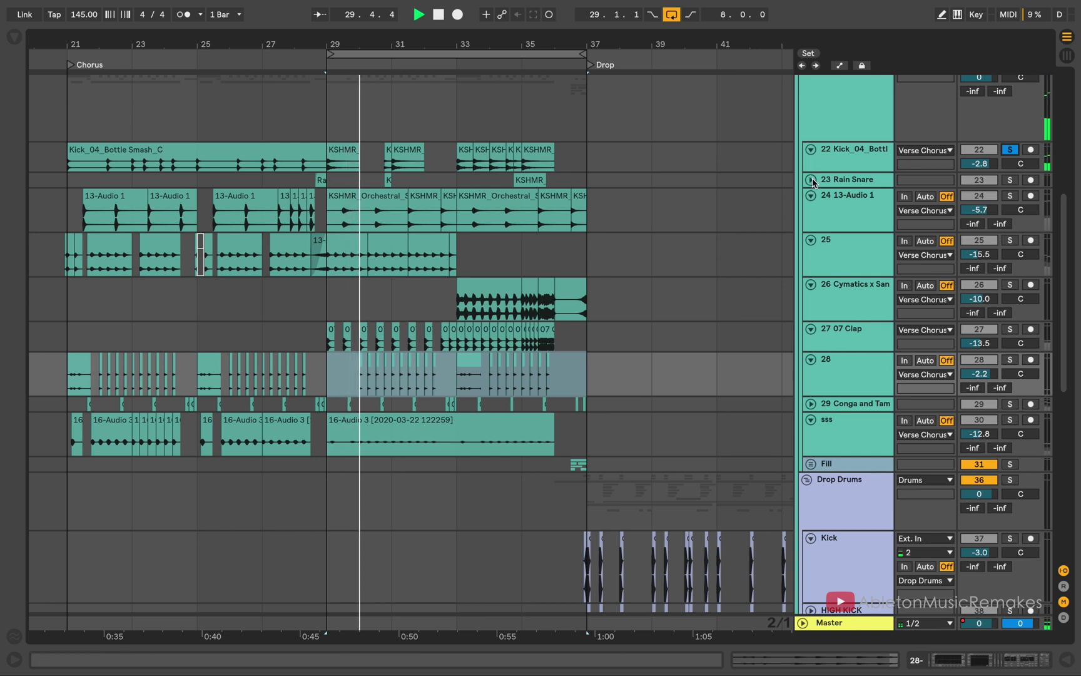
{"action": "left_click", "coordinate": [814, 183]}
{"action": "key", "text": "plus"}
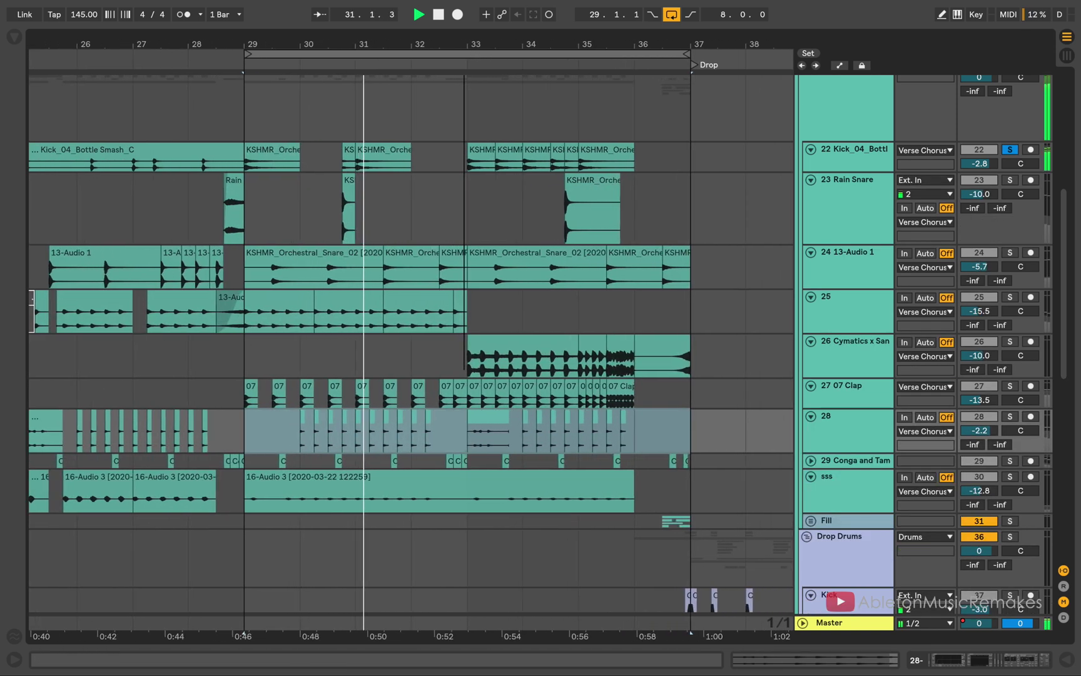
{"action": "left_click_drag", "start_coordinate": [464, 45], "coordinate": [464, 69]}
Audition tracks 24 13-Audio 1, 25, 27 07 Clap and 28 one after another by soloing each
{"action": "left_click", "coordinate": [1011, 252]}
{"action": "key", "text": "space"}
{"action": "key", "text": "space"}
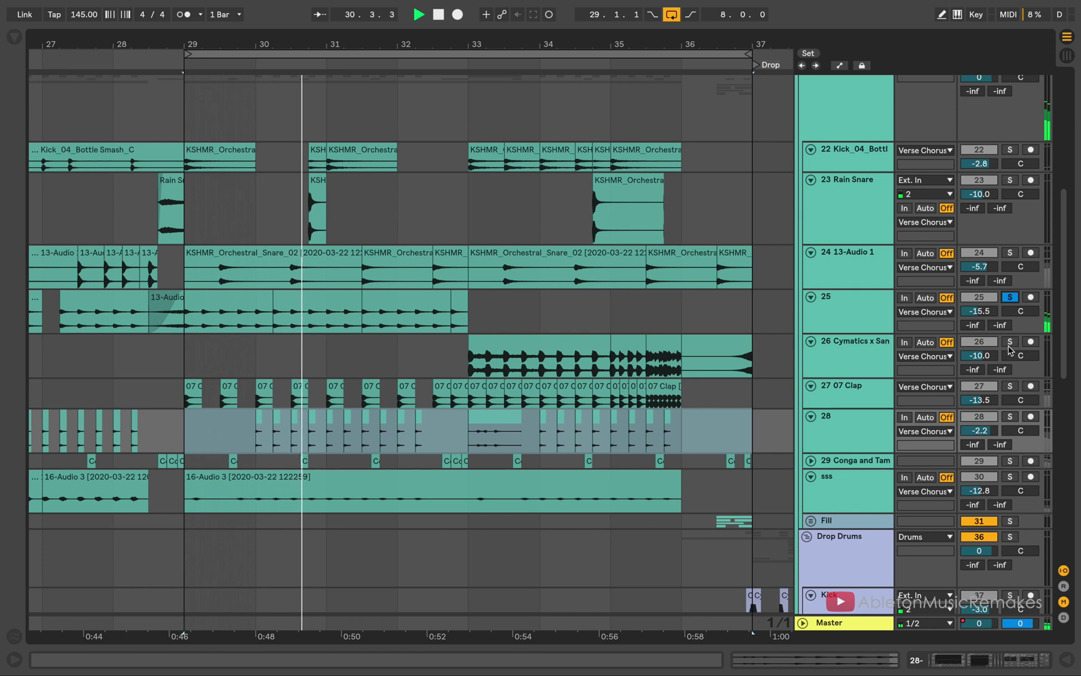
{"action": "key", "text": "space"}
{"action": "scroll", "coordinate": [757, 413], "scroll_direction": "down", "scroll_amount": 1}
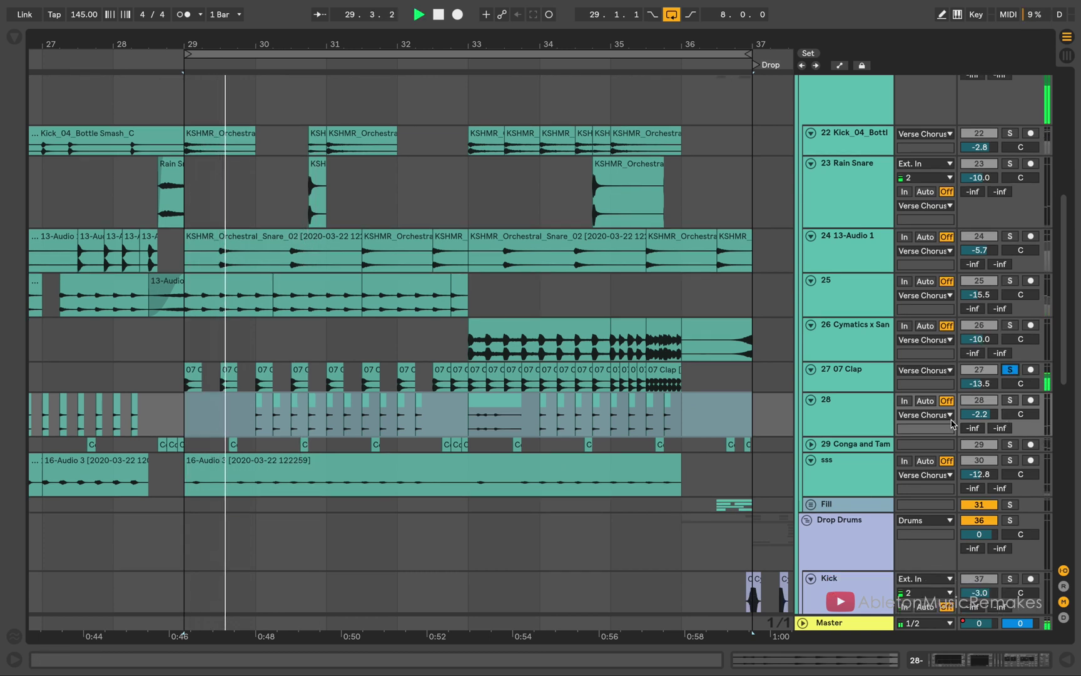
{"action": "left_click", "coordinate": [754, 418]}
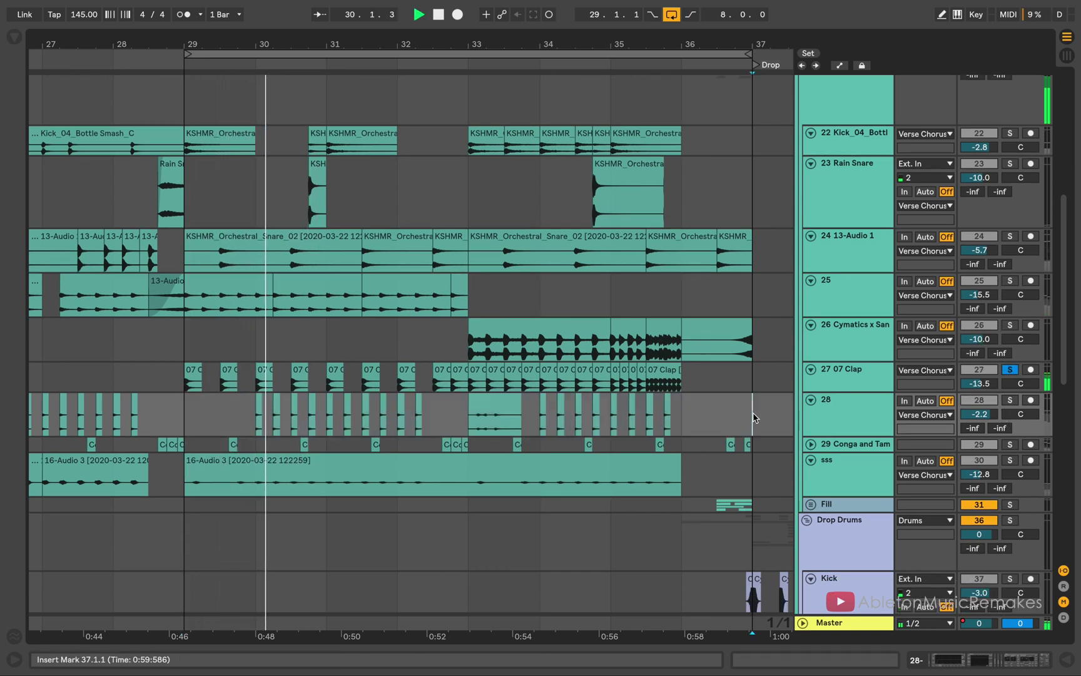
{"action": "left_click", "coordinate": [1011, 400]}
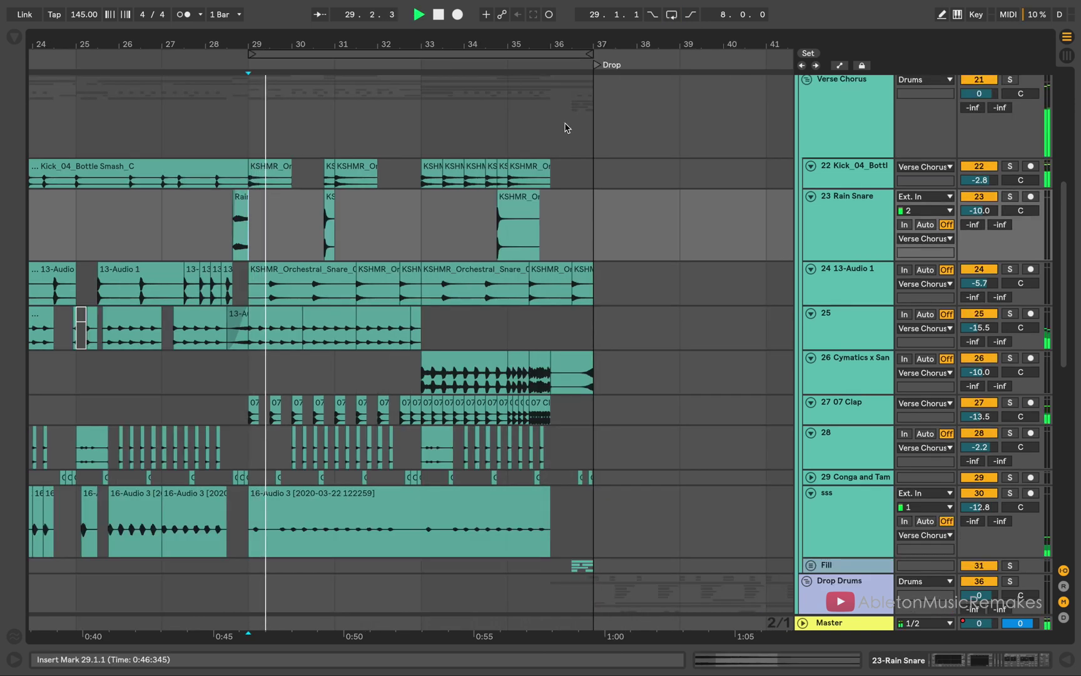
Review the Verse Chorus drum tracks during playback and fold the Verse Chorus group
{"action": "scroll", "coordinate": [567, 127], "scroll_direction": "up", "scroll_amount": 3}
{"action": "scroll", "coordinate": [818, 154], "scroll_direction": "up", "scroll_amount": 2}
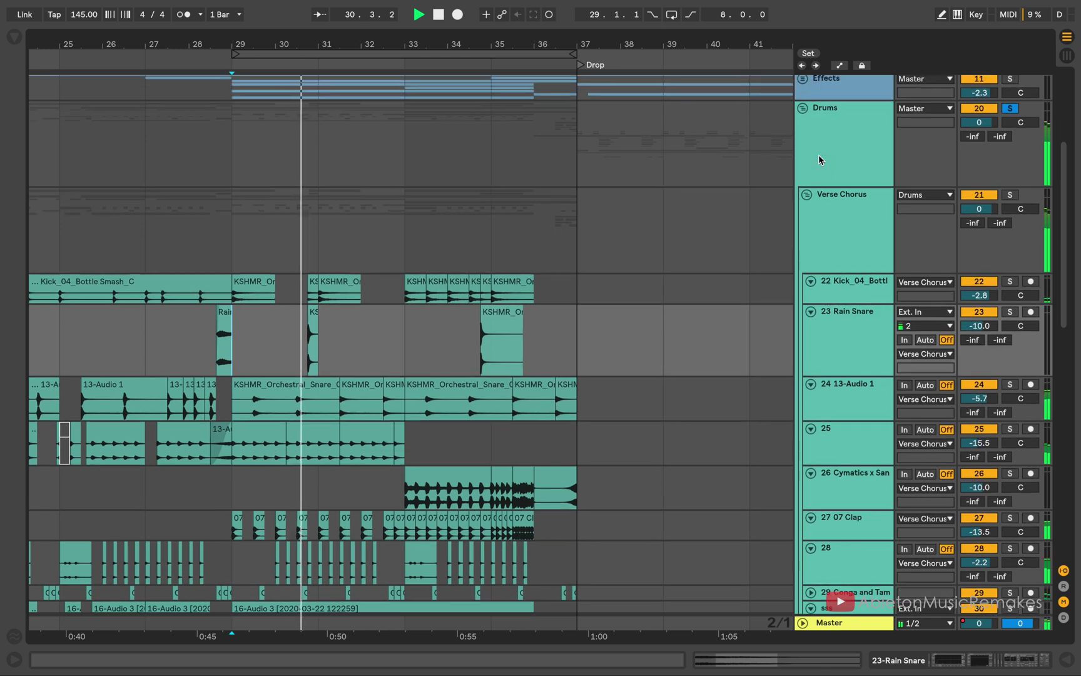
{"action": "scroll", "coordinate": [765, 231], "scroll_direction": "down", "scroll_amount": 9}
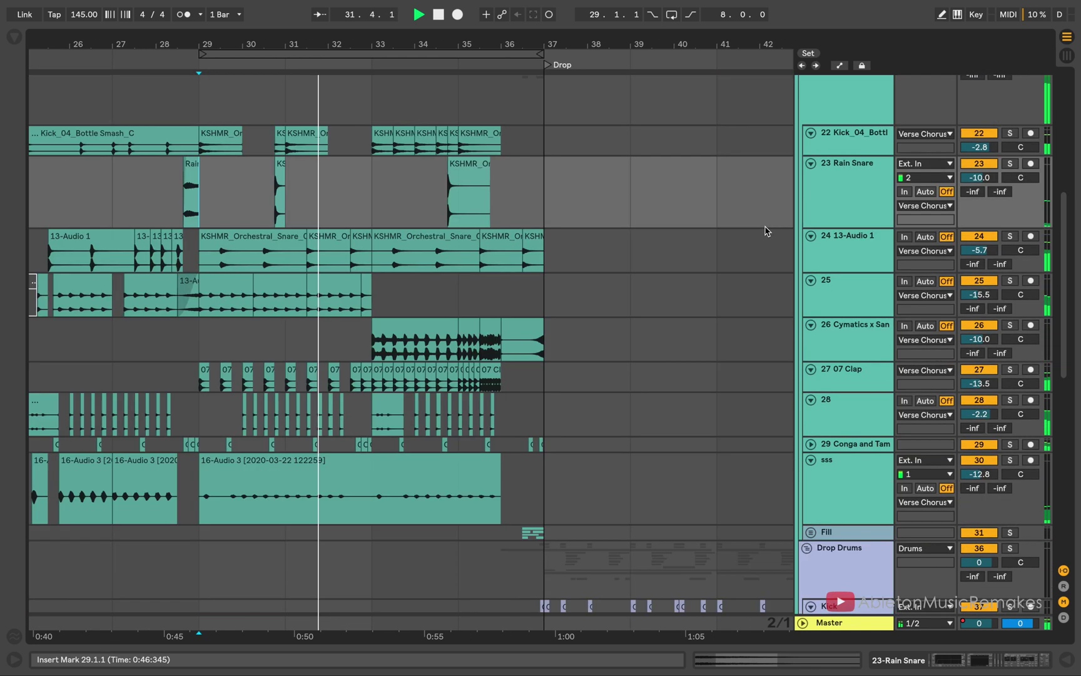
{"action": "scroll", "coordinate": [764, 231], "scroll_direction": "up", "scroll_amount": 6}
{"action": "scroll", "coordinate": [765, 231], "scroll_direction": "up", "scroll_amount": 3}
{"action": "scroll", "coordinate": [765, 231], "scroll_direction": "left", "scroll_amount": 1}
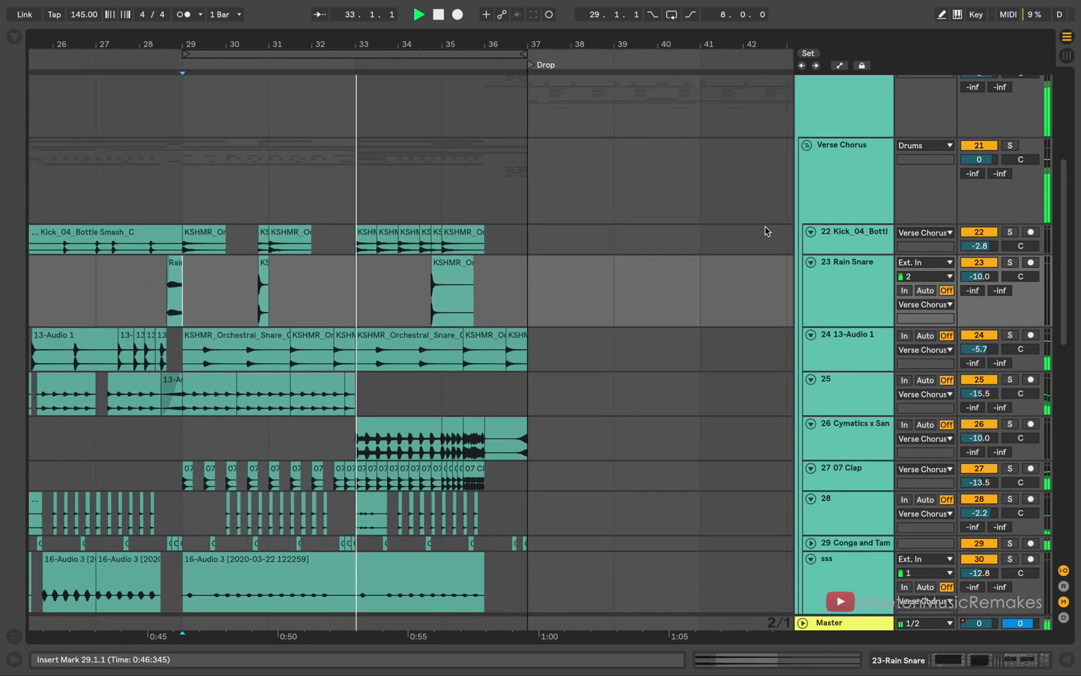
{"action": "left_click", "coordinate": [806, 195]}
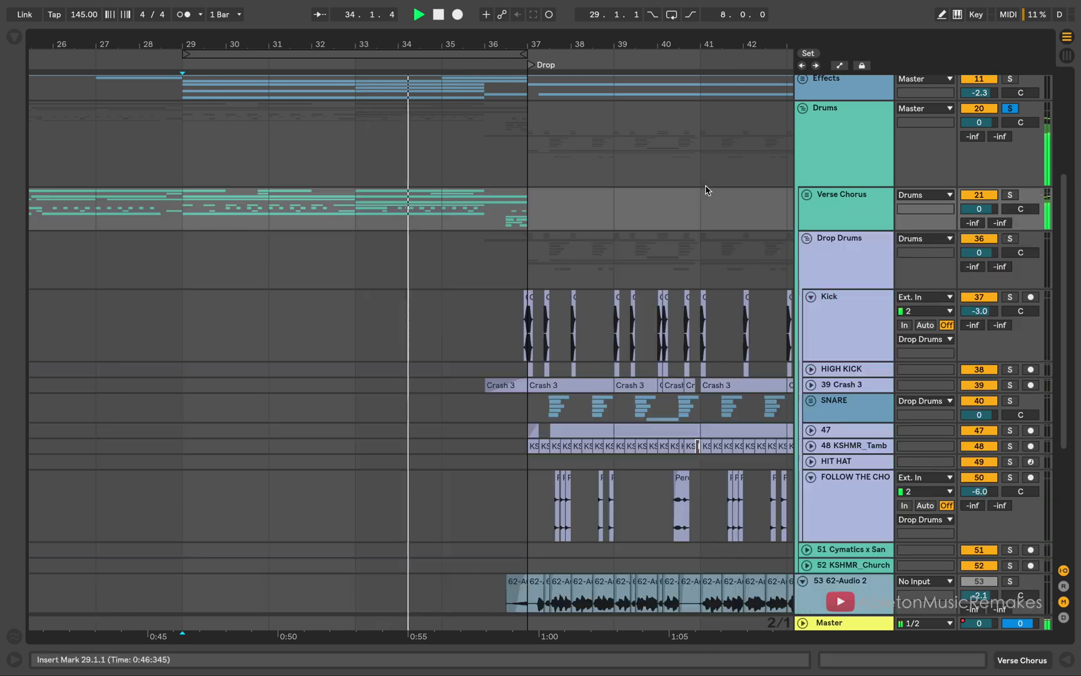
Set the loop to cover the whole Drop from bar 37 to bar 53 and turn looping on
{"action": "left_click_drag", "start_coordinate": [515, 45], "coordinate": [463, 33]}
{"action": "left_click_drag", "start_coordinate": [286, 55], "coordinate": [611, 98]}
{"action": "scroll", "coordinate": [638, 106], "scroll_direction": "right", "scroll_amount": 2}
{"action": "scroll", "coordinate": [638, 105], "scroll_direction": "down", "scroll_amount": 1}
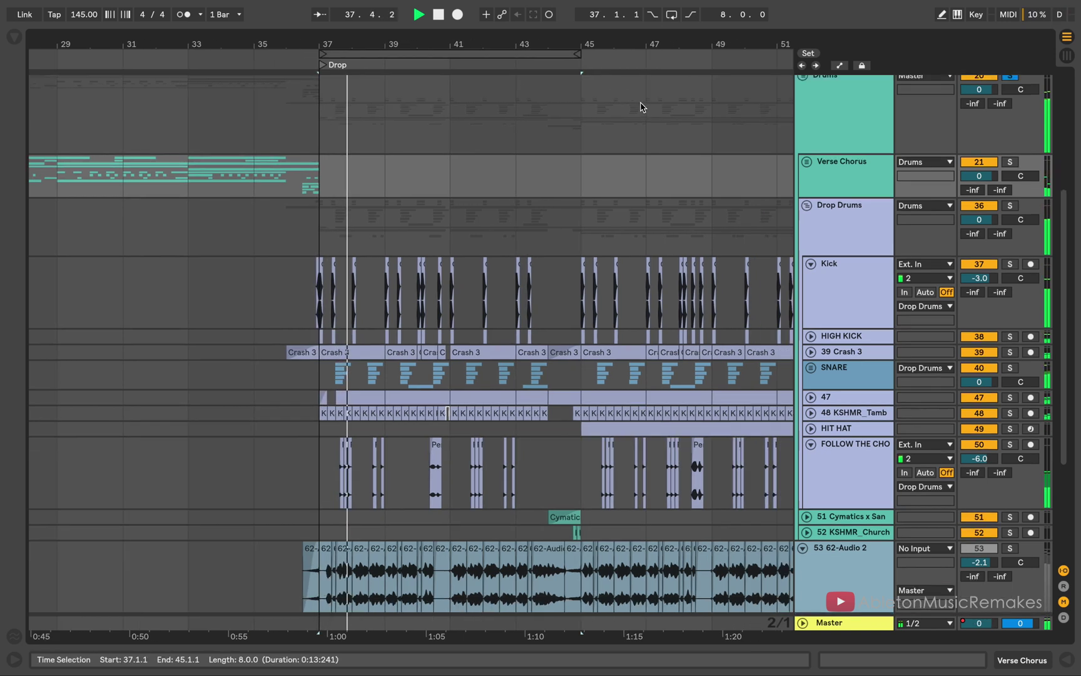
{"action": "left_click_drag", "start_coordinate": [561, 55], "coordinate": [732, 58]}
{"action": "left_click", "coordinate": [673, 14]}
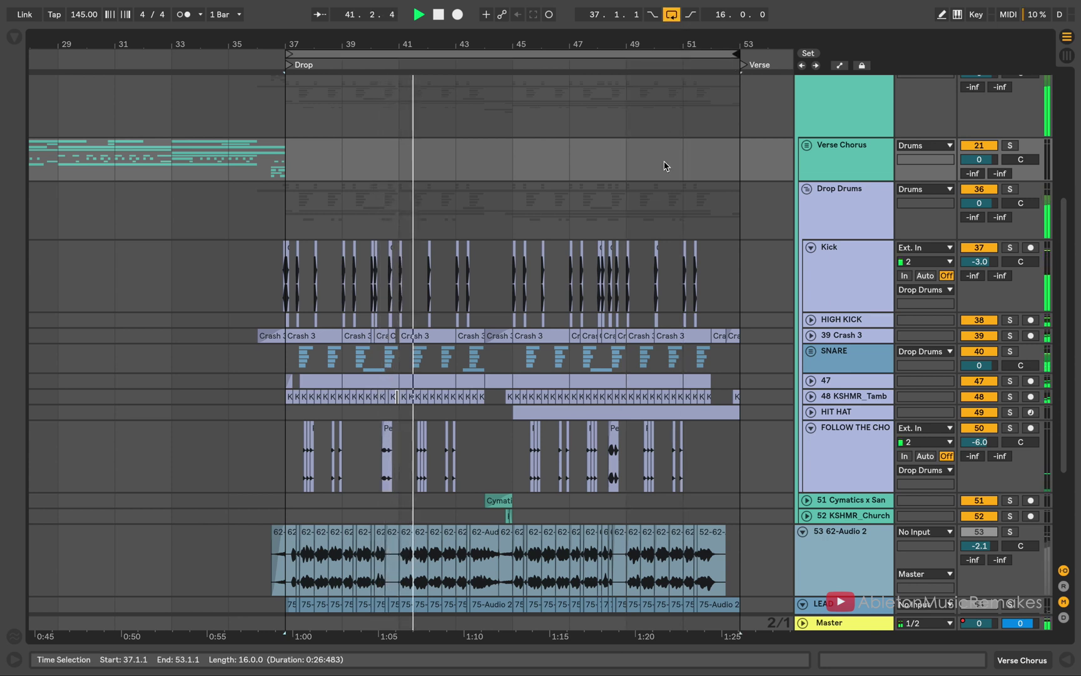
Fold the 53 62-Audio 2 and LEAD audio tracks below the Drop Drums group
{"action": "scroll", "coordinate": [667, 166], "scroll_direction": "down", "scroll_amount": 3}
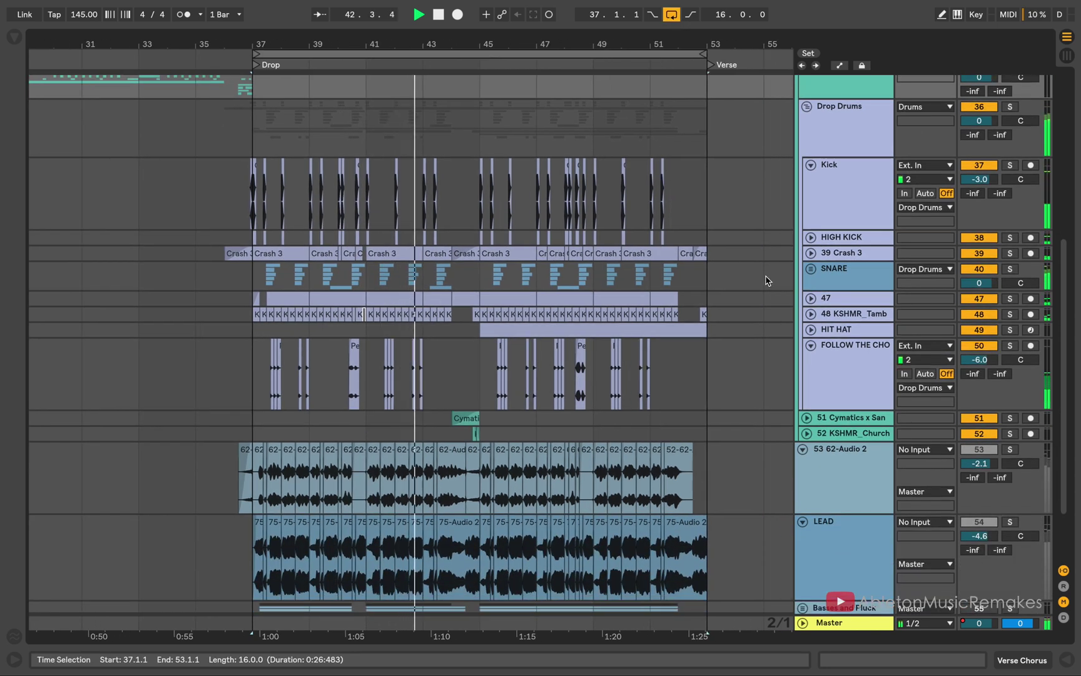
{"action": "left_click", "coordinate": [803, 449]}
{"action": "left_click", "coordinate": [803, 465]}
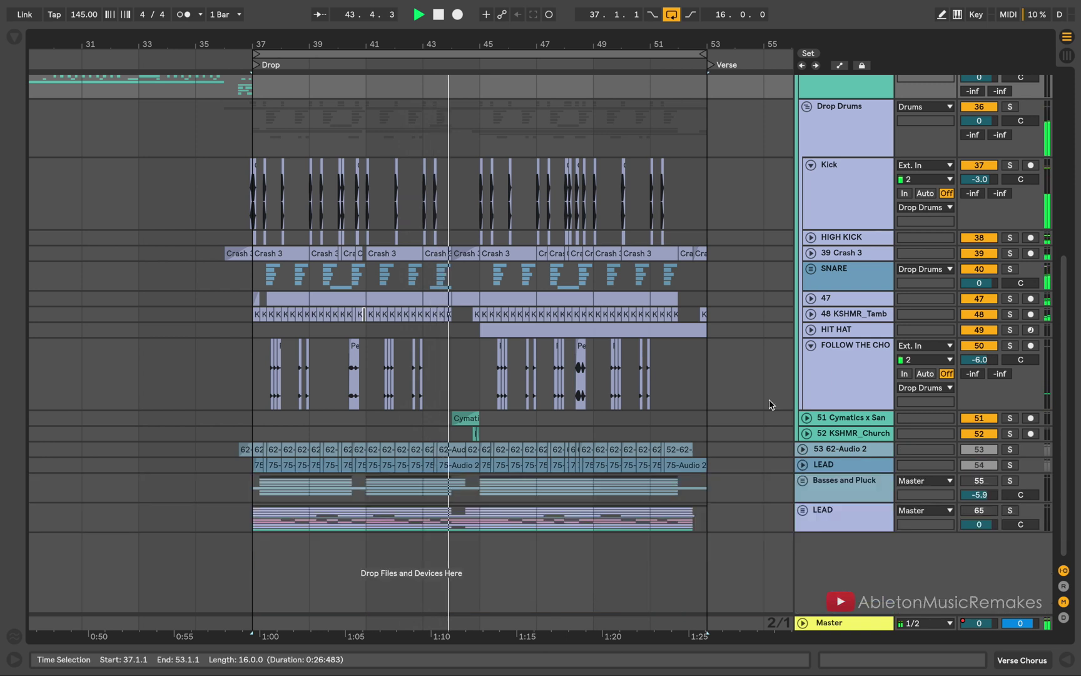
Review the Drop Drums tracks during loop playback and dismiss the low battery notification
{"action": "scroll", "coordinate": [773, 405], "scroll_direction": "up", "scroll_amount": 1}
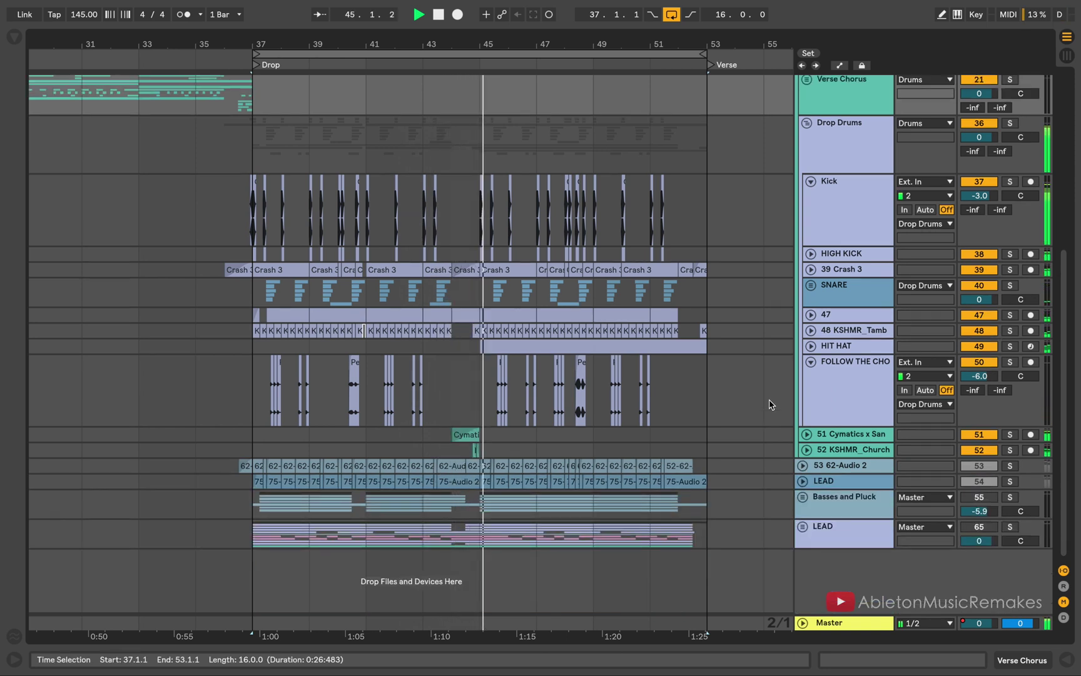
{"action": "scroll", "coordinate": [727, 305], "scroll_direction": "up", "scroll_amount": 6}
{"action": "scroll", "coordinate": [728, 305], "scroll_direction": "left", "scroll_amount": 1}
{"action": "scroll", "coordinate": [728, 305], "scroll_direction": "right", "scroll_amount": 2}
{"action": "scroll", "coordinate": [728, 305], "scroll_direction": "down", "scroll_amount": 2}
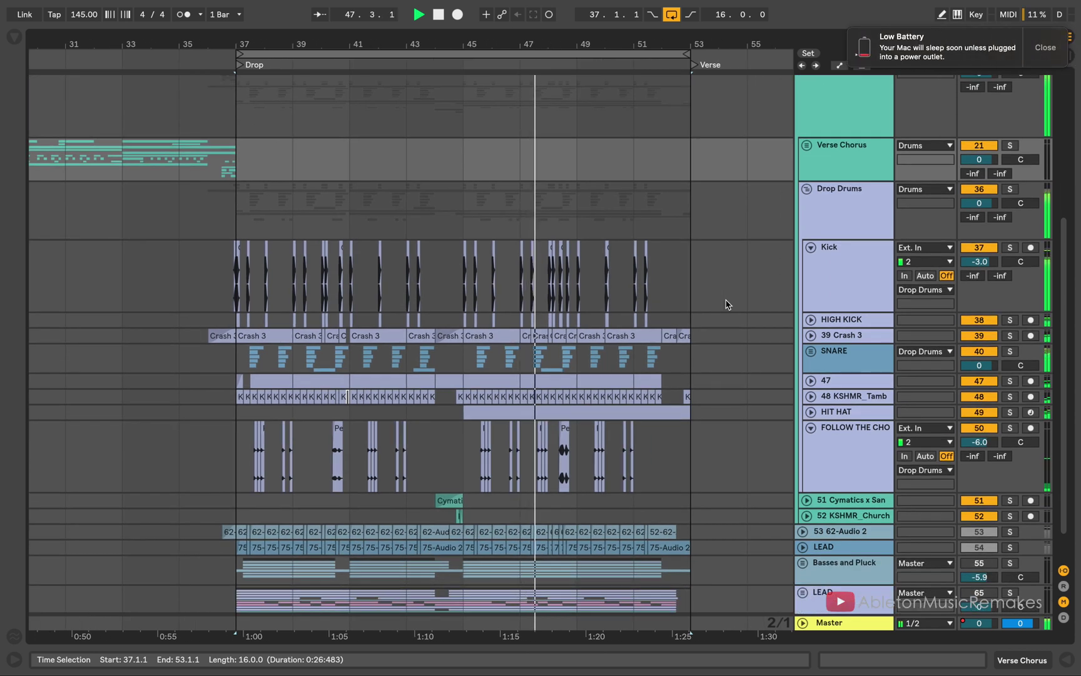
{"action": "left_click", "coordinate": [1042, 54]}
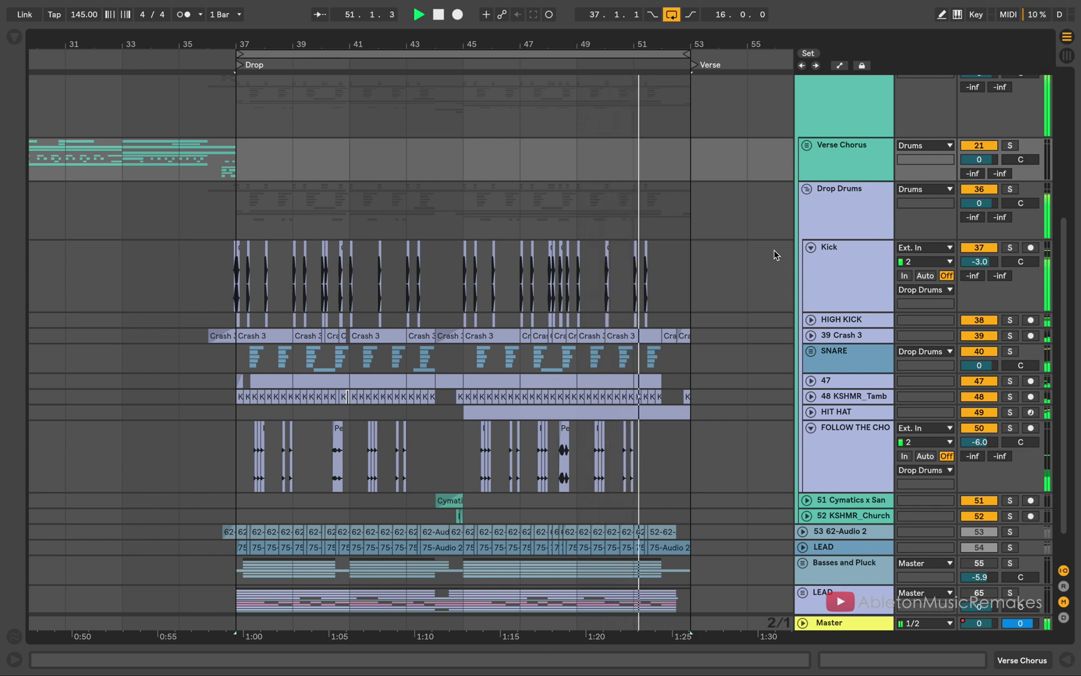
Audition the Kick, HIGH KICK, 39 Crash 3 and SNARE tracks by soloing each, unfolding 39 Crash 3 to show its waveform
{"action": "left_click", "coordinate": [1009, 248]}
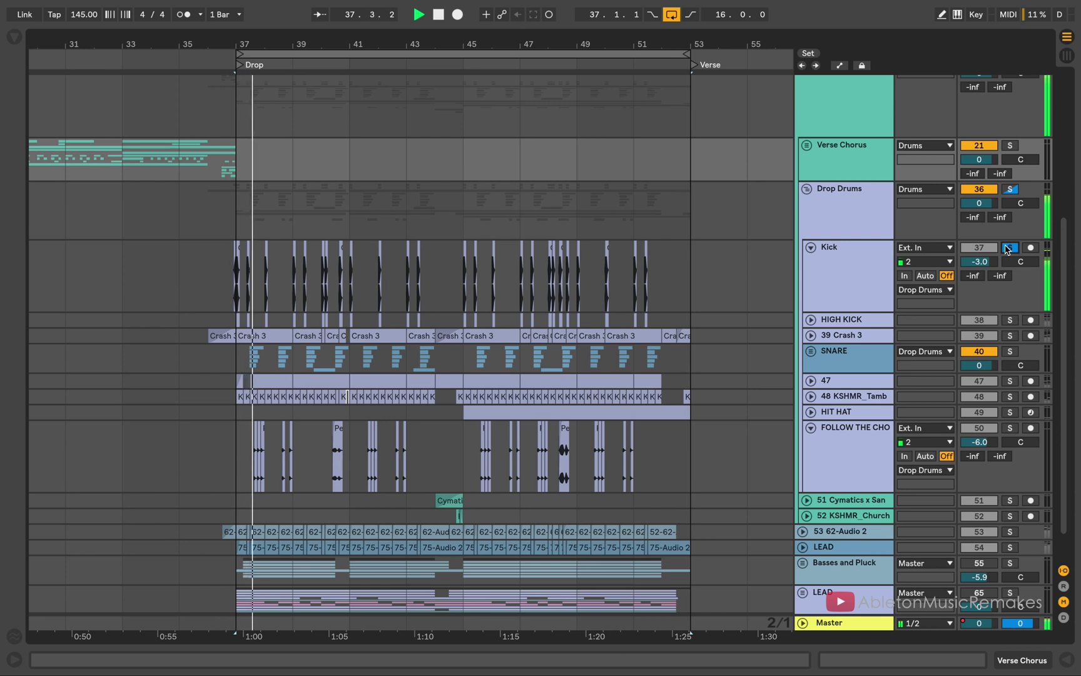
{"action": "left_click", "coordinate": [1010, 320]}
{"action": "scroll", "coordinate": [888, 333], "scroll_direction": "down", "scroll_amount": 1}
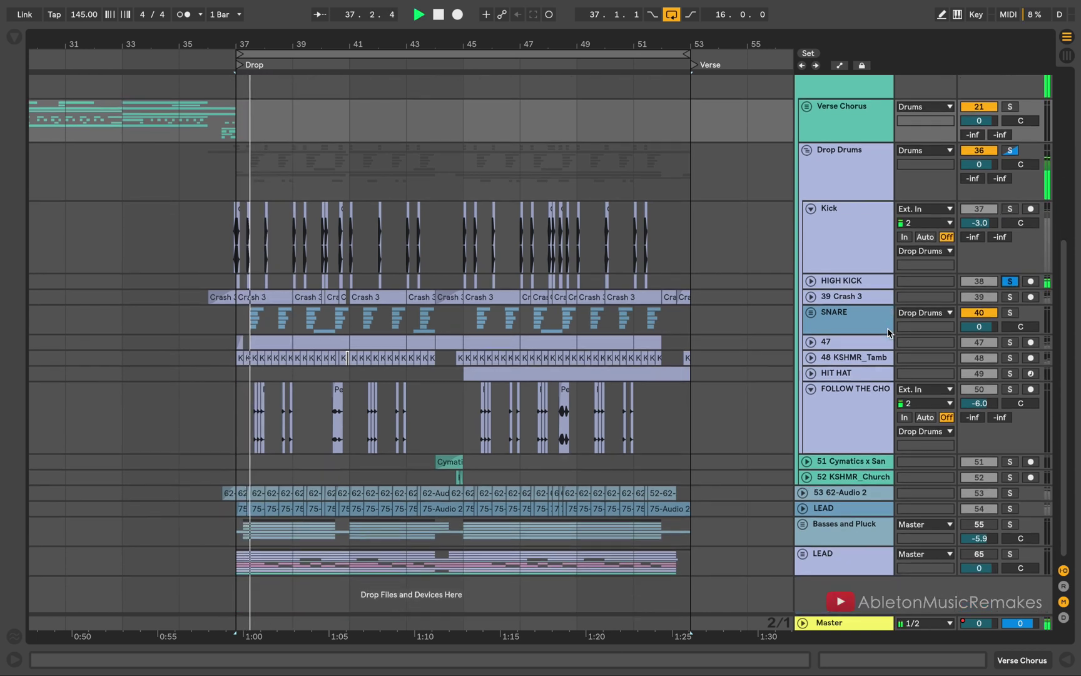
{"action": "left_click", "coordinate": [813, 296]}
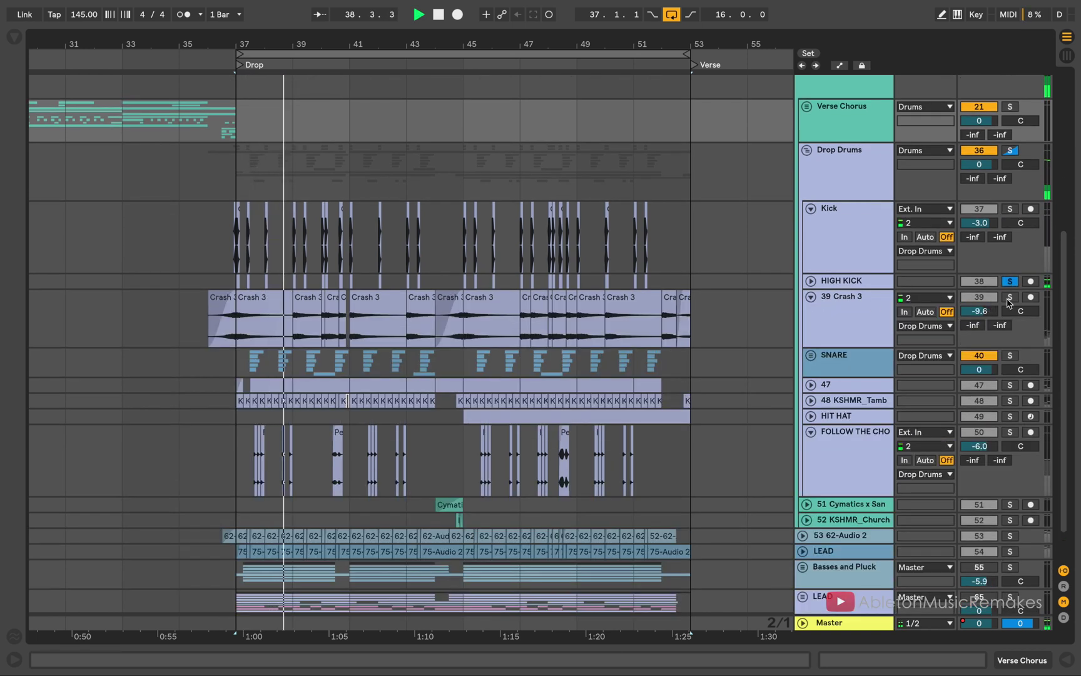
{"action": "key", "text": "space"}
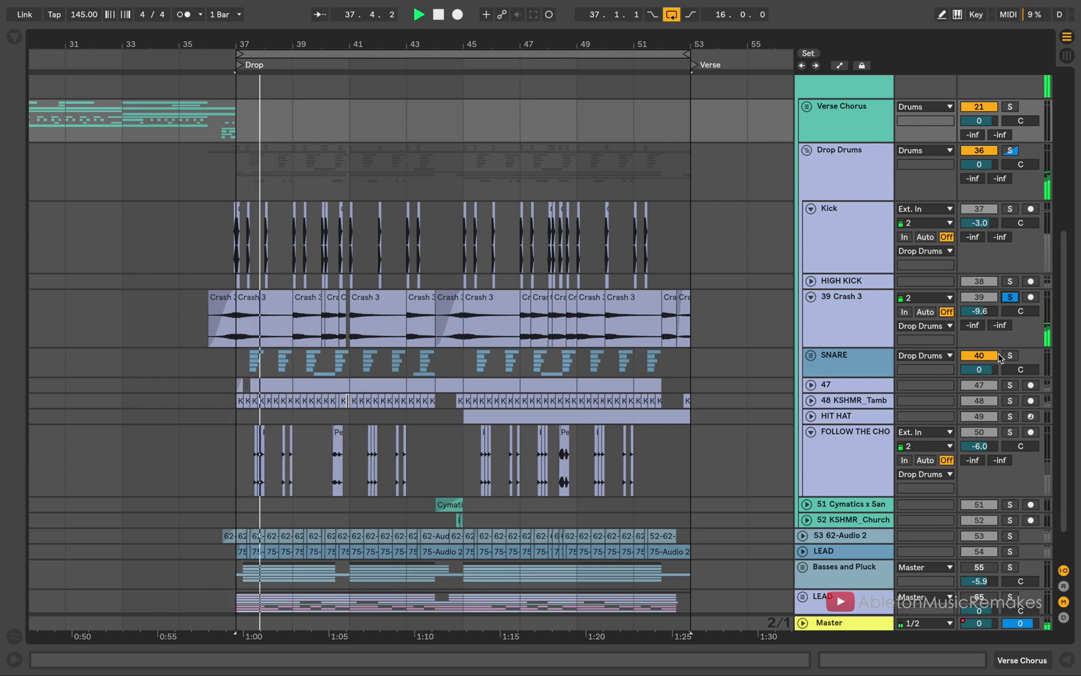
{"action": "scroll", "coordinate": [805, 375], "scroll_direction": "down", "scroll_amount": 2}
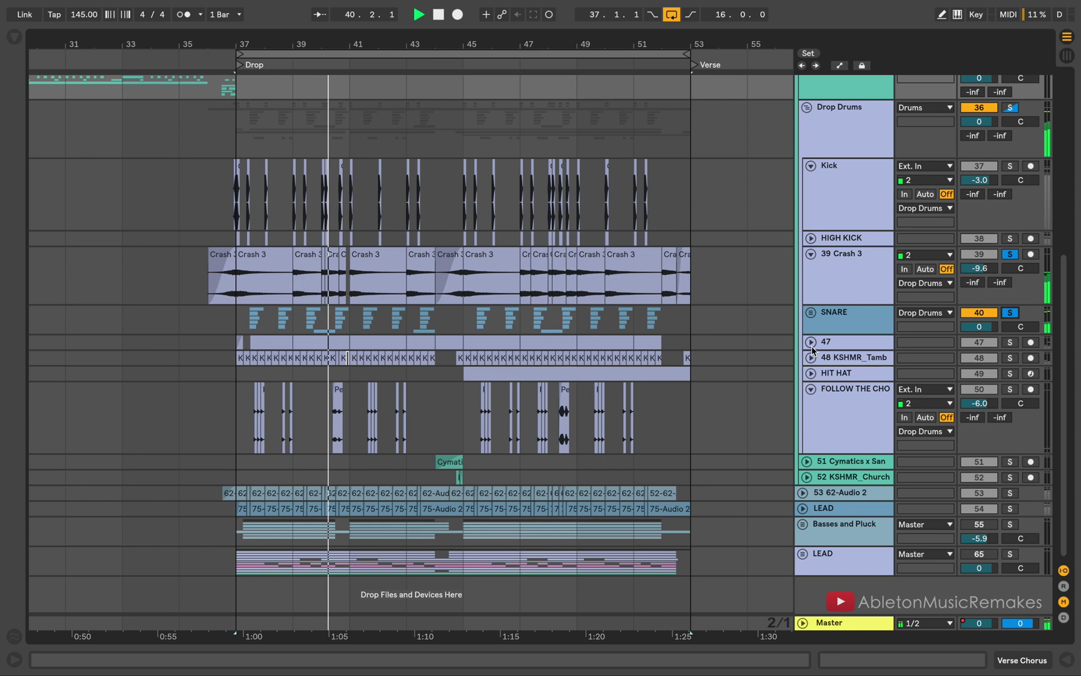
Unfold tracks 47 and 48 KSHMR_Tamb, and audition both plus the FOLLOW THE CHORDS track through solo
{"action": "left_click", "coordinate": [810, 343]}
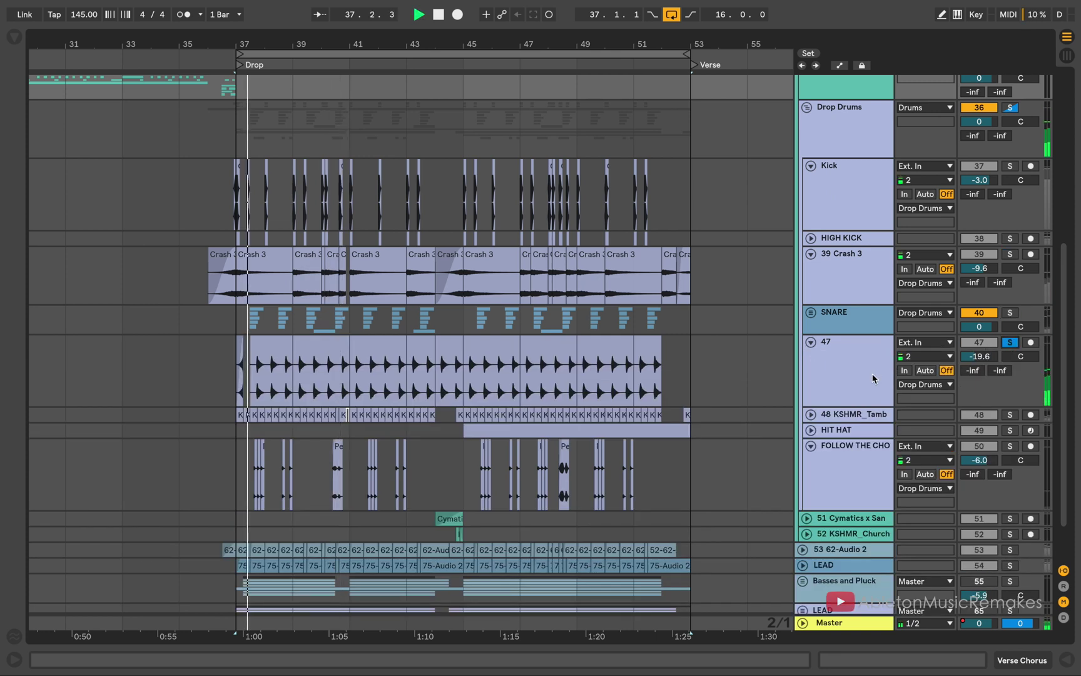
{"action": "scroll", "coordinate": [852, 381], "scroll_direction": "down", "scroll_amount": 2}
{"action": "left_click", "coordinate": [811, 382]}
{"action": "scroll", "coordinate": [817, 383], "scroll_direction": "down", "scroll_amount": 1}
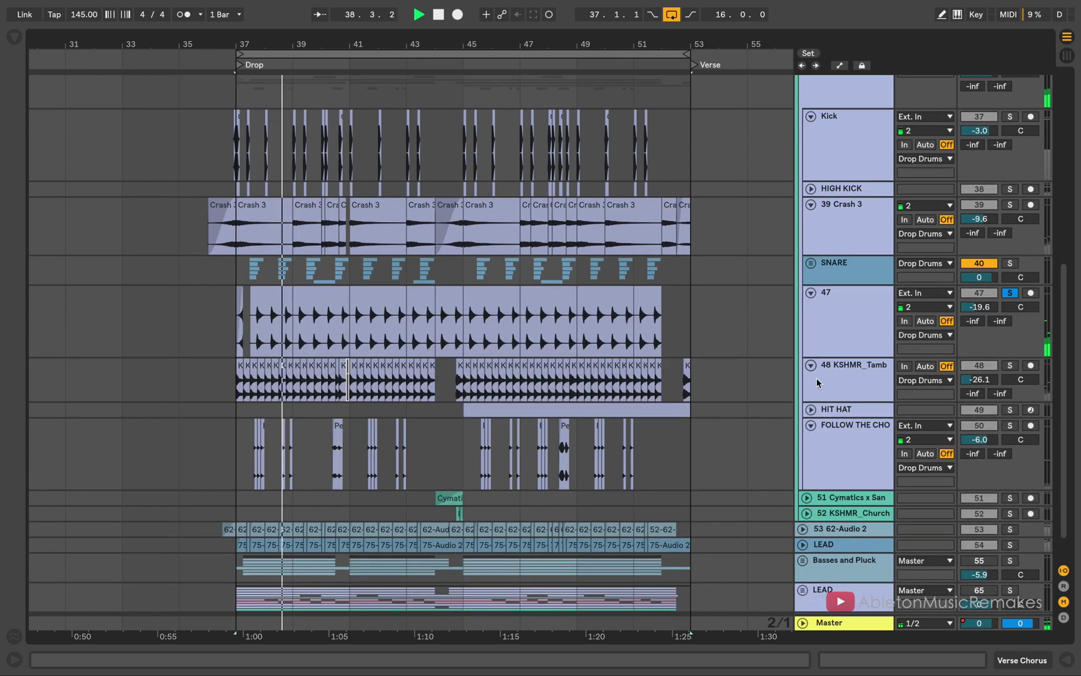
{"action": "left_click", "coordinate": [1012, 367]}
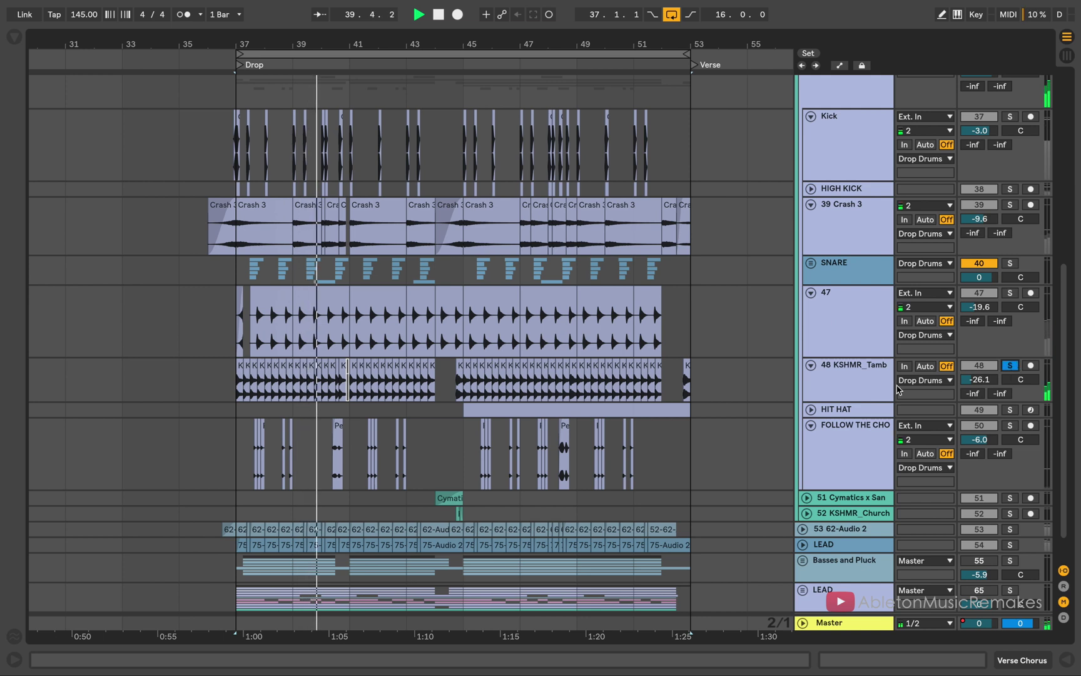
{"action": "scroll", "coordinate": [812, 398], "scroll_direction": "down", "scroll_amount": 1}
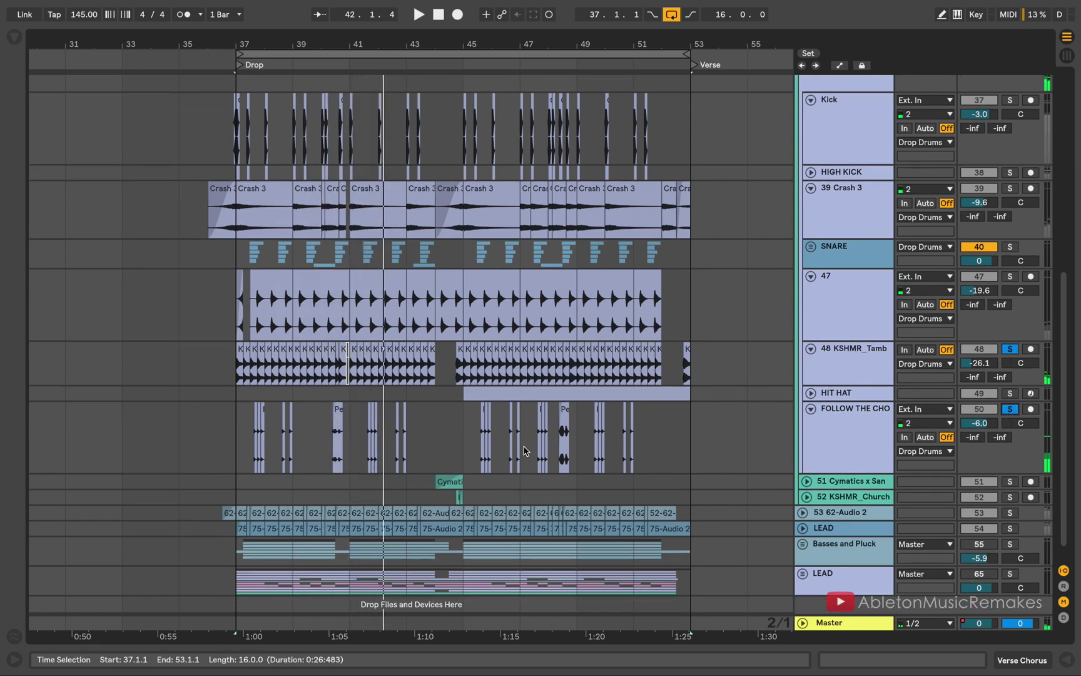
{"action": "left_click", "coordinate": [1010, 409]}
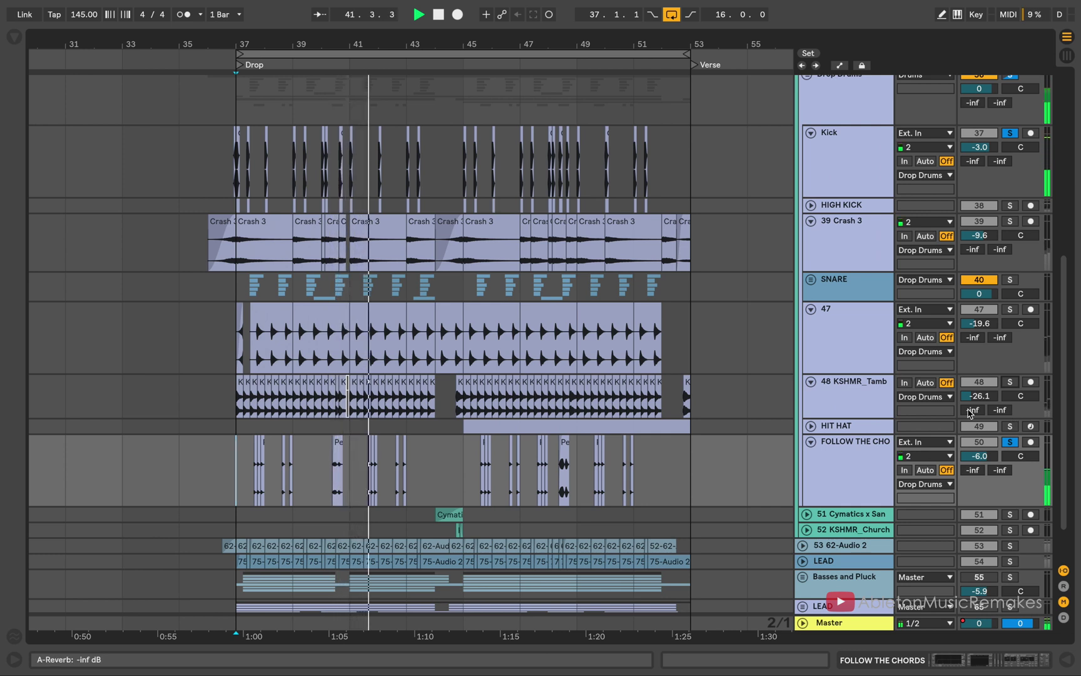
Audition the SNARE group and the HIT HAT track through solo, and unfold HIT HAT
{"action": "left_click", "coordinate": [1010, 280]}
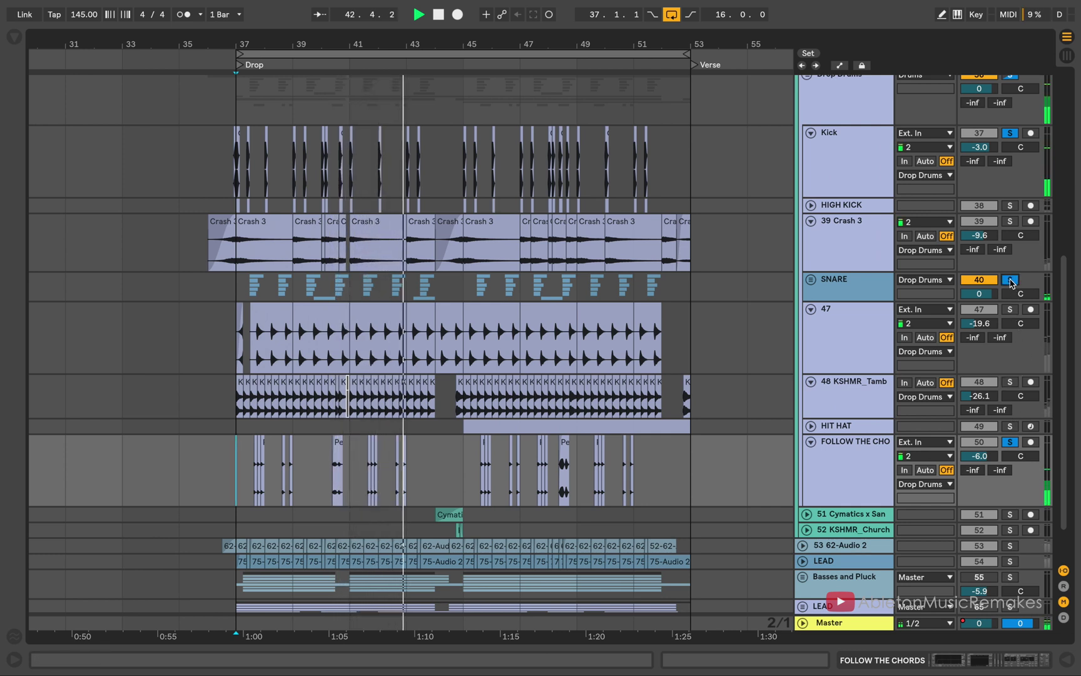
{"action": "left_click", "coordinate": [1008, 426]}
{"action": "left_click", "coordinate": [812, 426]}
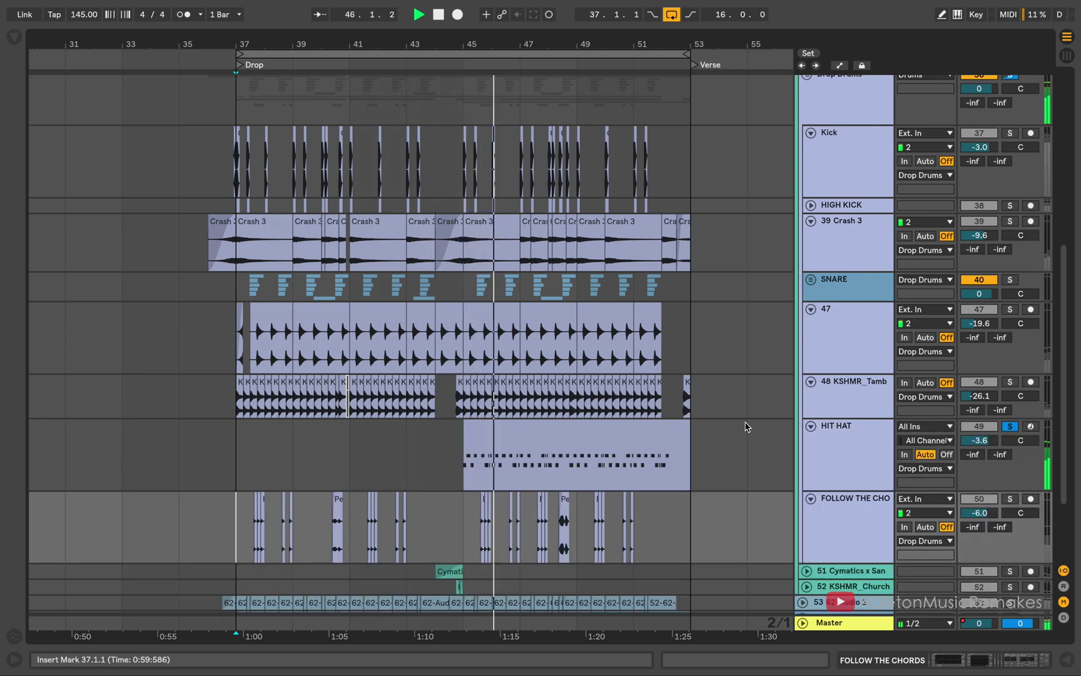
Open the HIT HAT clip's notes in an enlarged editor, examine the alternating R and L hits, and close the editor
{"action": "scroll", "coordinate": [745, 427], "scroll_direction": "down", "scroll_amount": 1}
{"action": "scroll", "coordinate": [746, 427], "scroll_direction": "right", "scroll_amount": 1}
{"action": "double_click", "coordinate": [590, 398]}
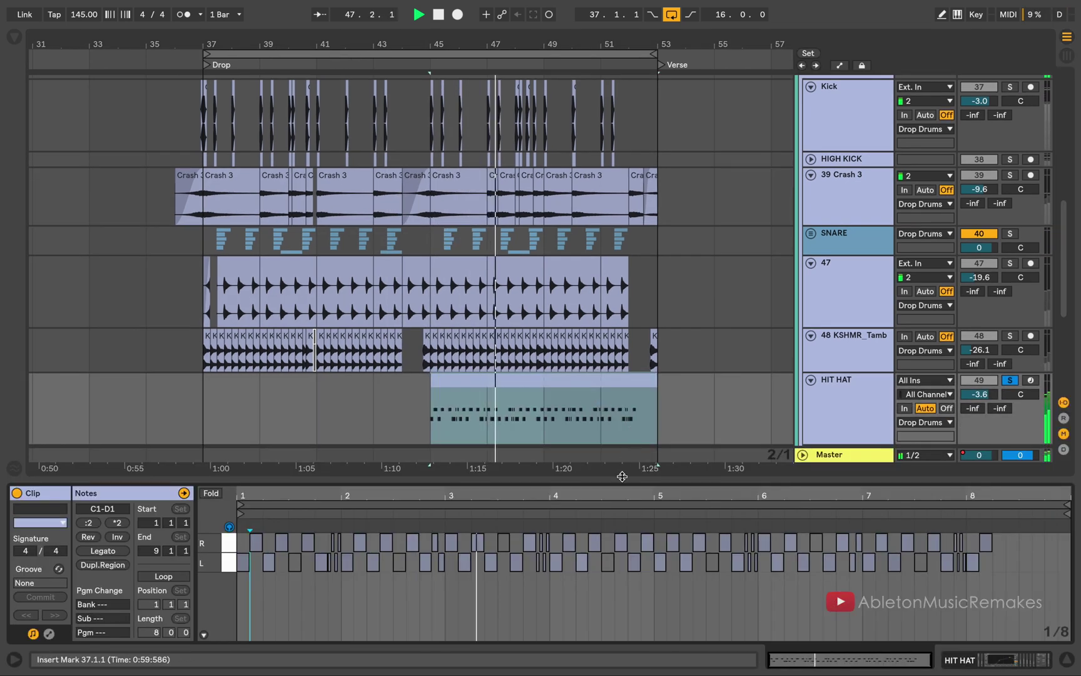
{"action": "left_click_drag", "start_coordinate": [621, 474], "coordinate": [580, 226]}
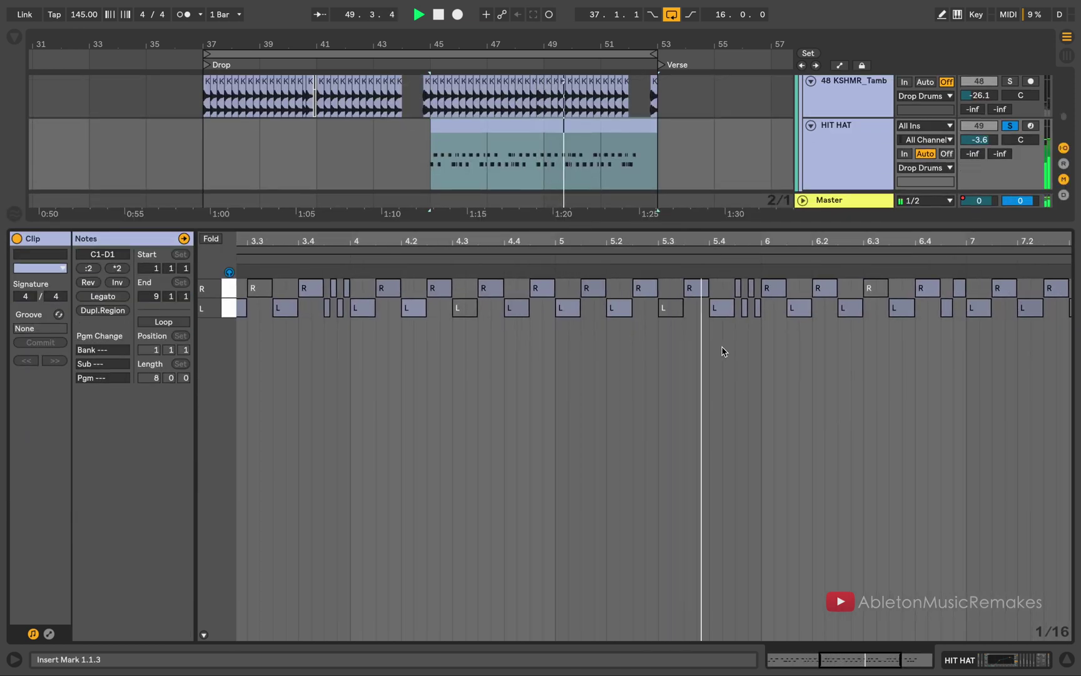
{"action": "left_click_drag", "start_coordinate": [692, 226], "coordinate": [708, 663]}
{"action": "scroll", "coordinate": [739, 463], "scroll_direction": "up", "scroll_amount": 5}
{"action": "scroll", "coordinate": [738, 460], "scroll_direction": "up", "scroll_amount": 2}
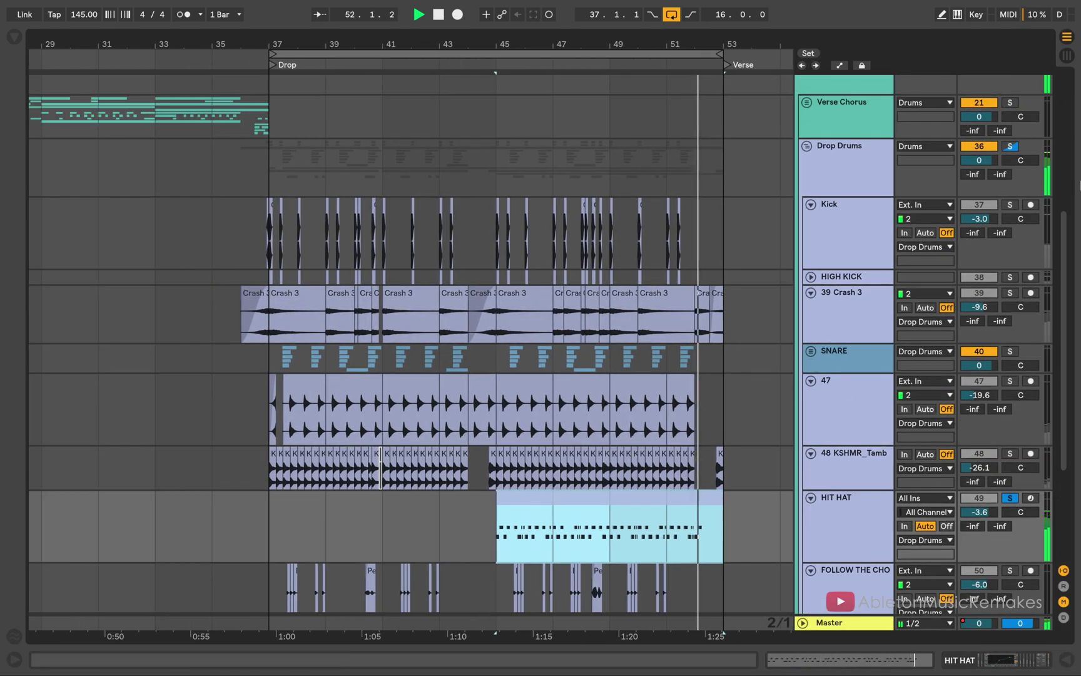
Solo the whole Drop Drums group and fold its 39 Crash 3 and 47 tracks
{"action": "left_click", "coordinate": [1014, 148]}
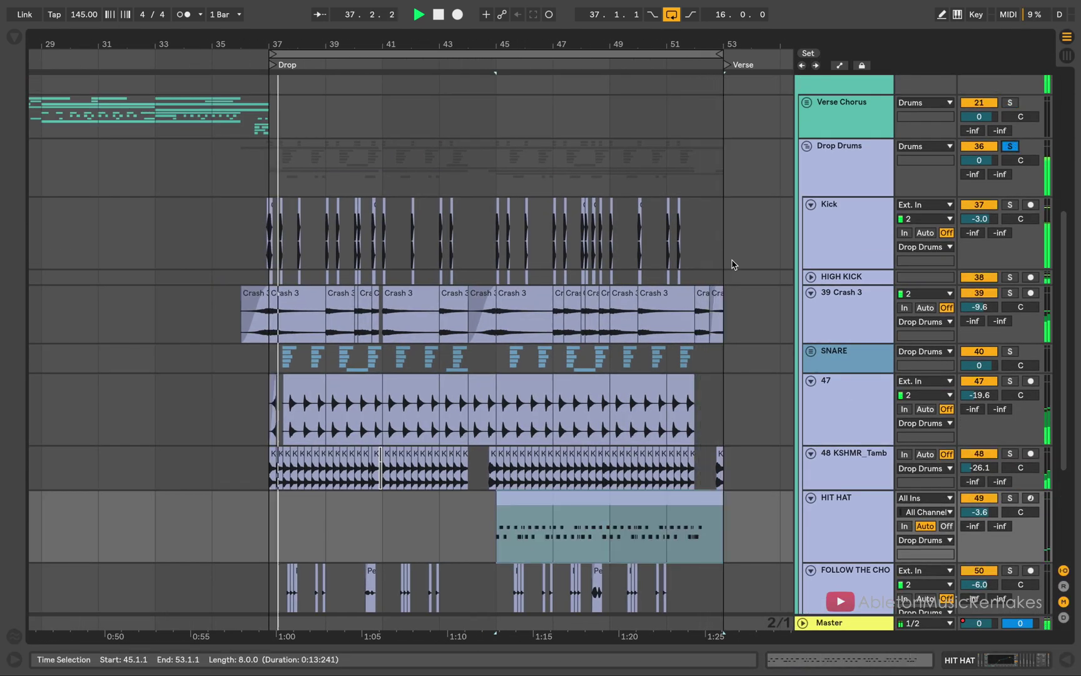
{"action": "scroll", "coordinate": [734, 264], "scroll_direction": "down", "scroll_amount": 2}
{"action": "left_click", "coordinate": [810, 243]}
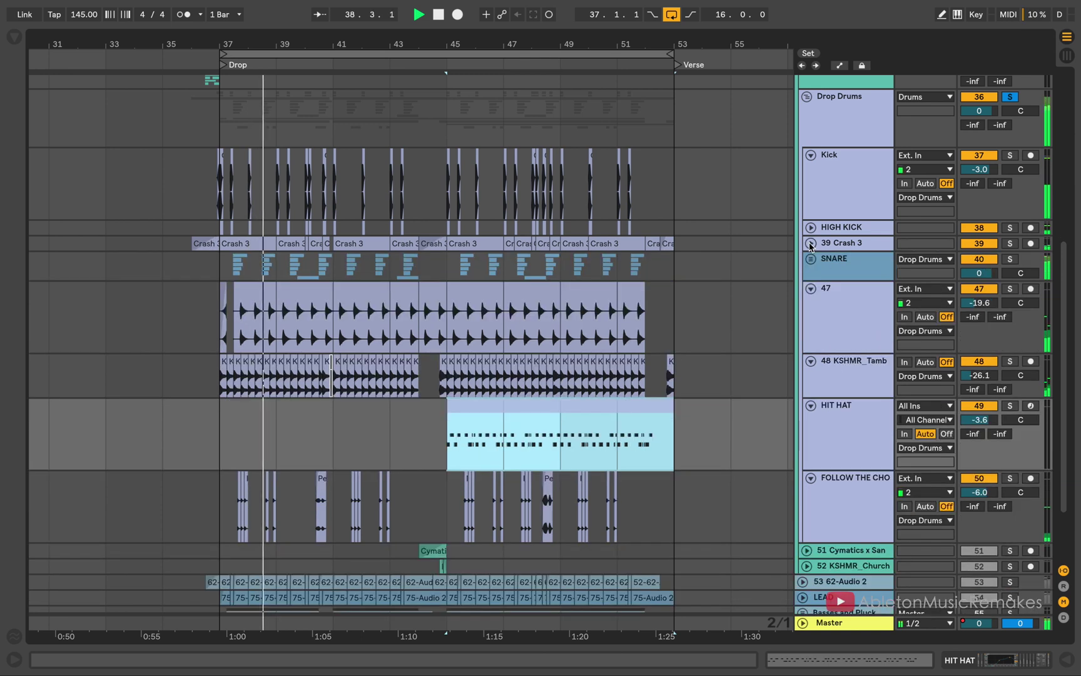
{"action": "left_click", "coordinate": [810, 288]}
{"action": "scroll", "coordinate": [807, 285], "scroll_direction": "down", "scroll_amount": 1}
{"action": "scroll", "coordinate": [808, 285], "scroll_direction": "up", "scroll_amount": 2}
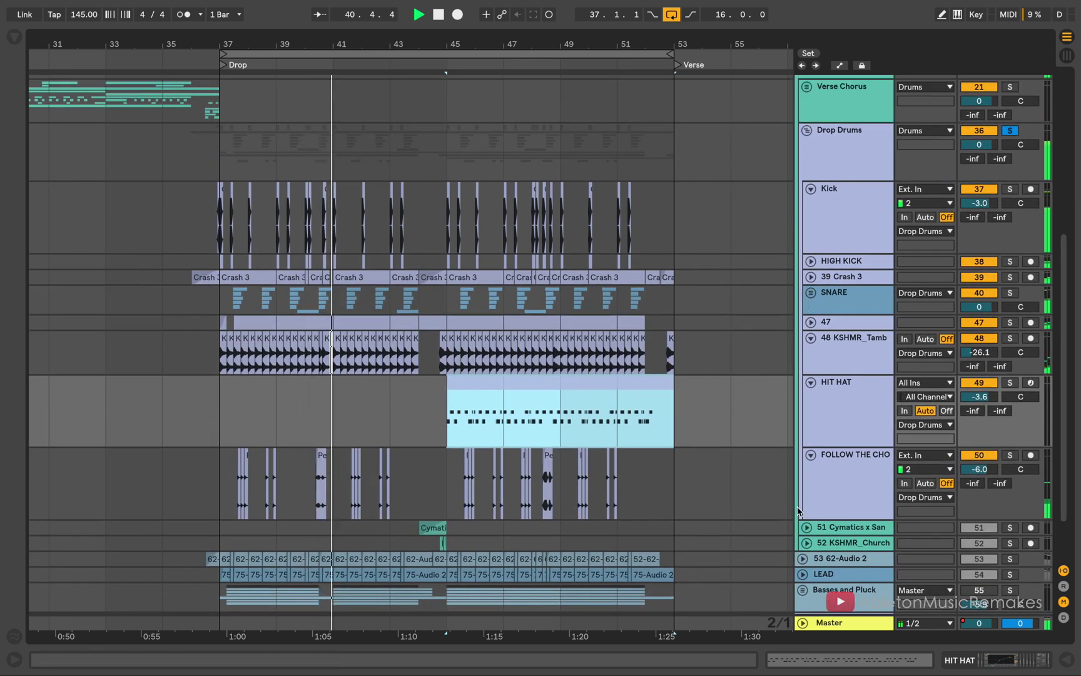
Unfold the 51 Cymatics x San Holo track and solo it to audition its clip between bars 44 and 45
{"action": "left_click", "coordinate": [807, 529]}
{"action": "scroll", "coordinate": [514, 345], "scroll_direction": "down", "scroll_amount": 3}
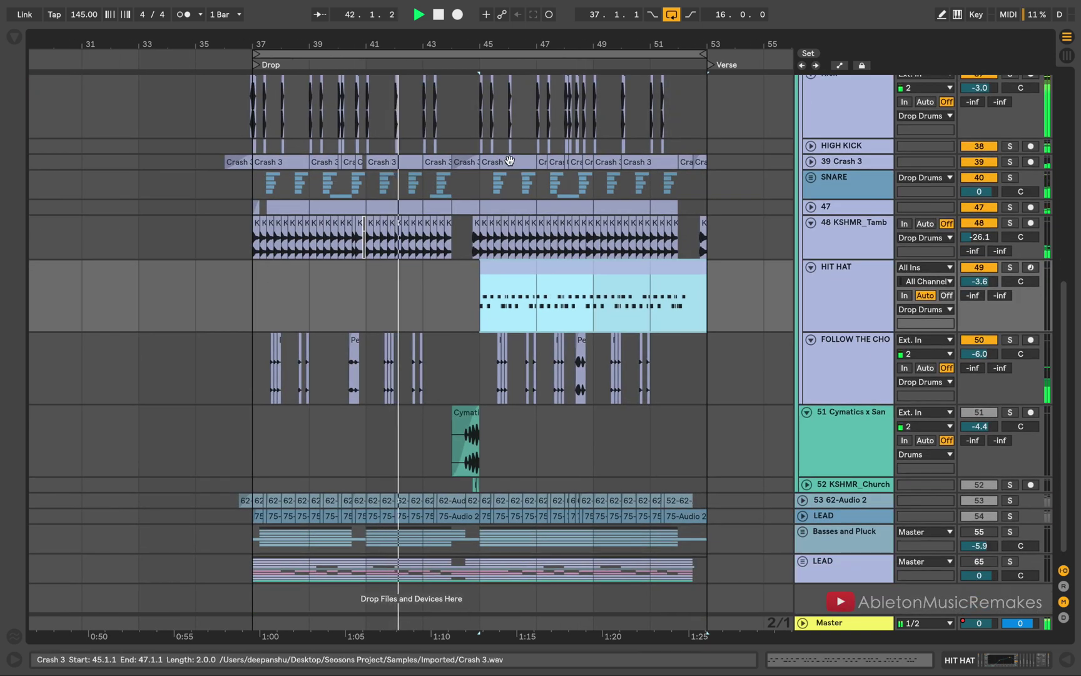
{"action": "left_click_drag", "start_coordinate": [476, 45], "coordinate": [477, 113]}
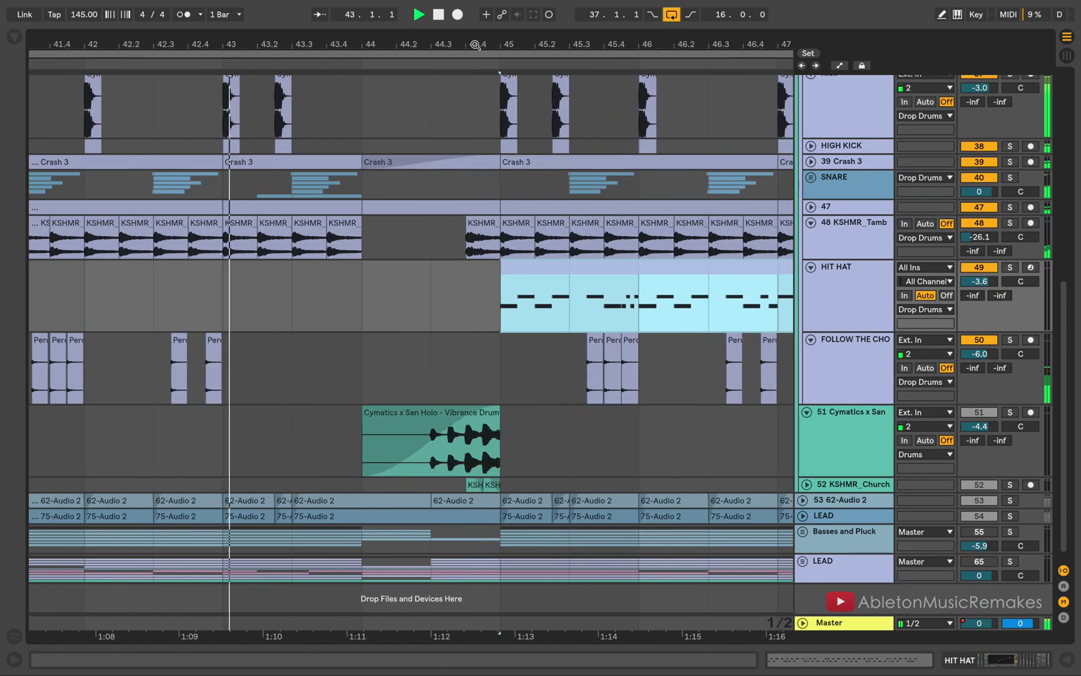
{"action": "left_click", "coordinate": [1012, 412]}
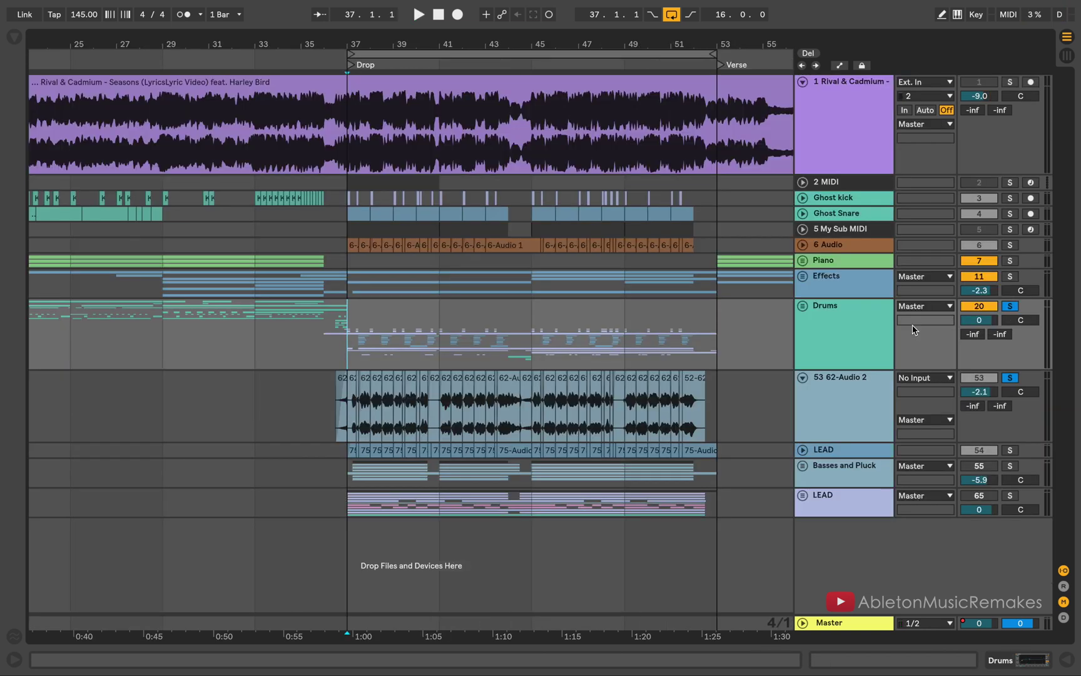
Play the Drop from bar 37 with Effects and 6 Audio soloed alongside Drums and 53 62-Audio 2
{"action": "key", "text": "space"}
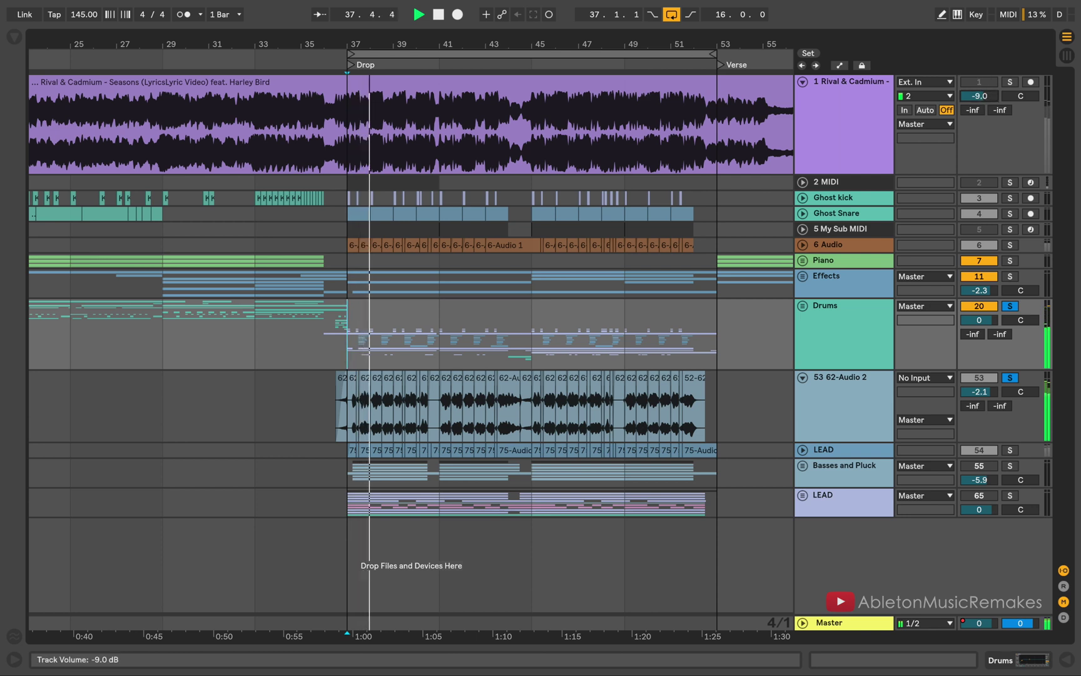
{"action": "left_click", "coordinate": [1010, 277]}
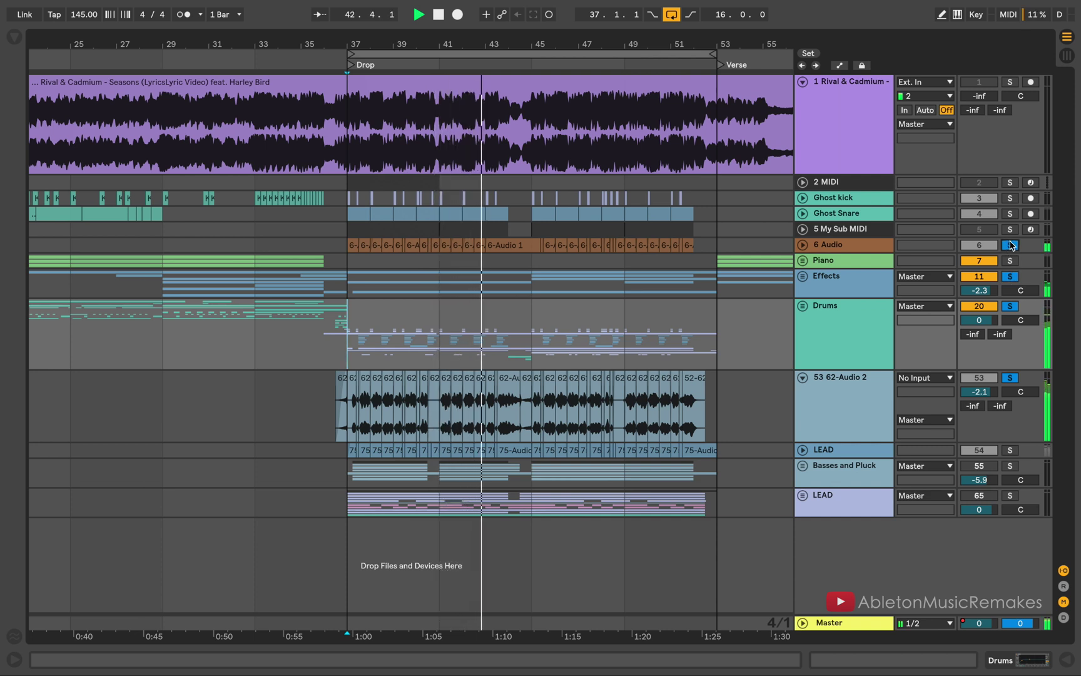
{"action": "left_click", "coordinate": [804, 245]}
{"action": "left_click", "coordinate": [806, 246]}
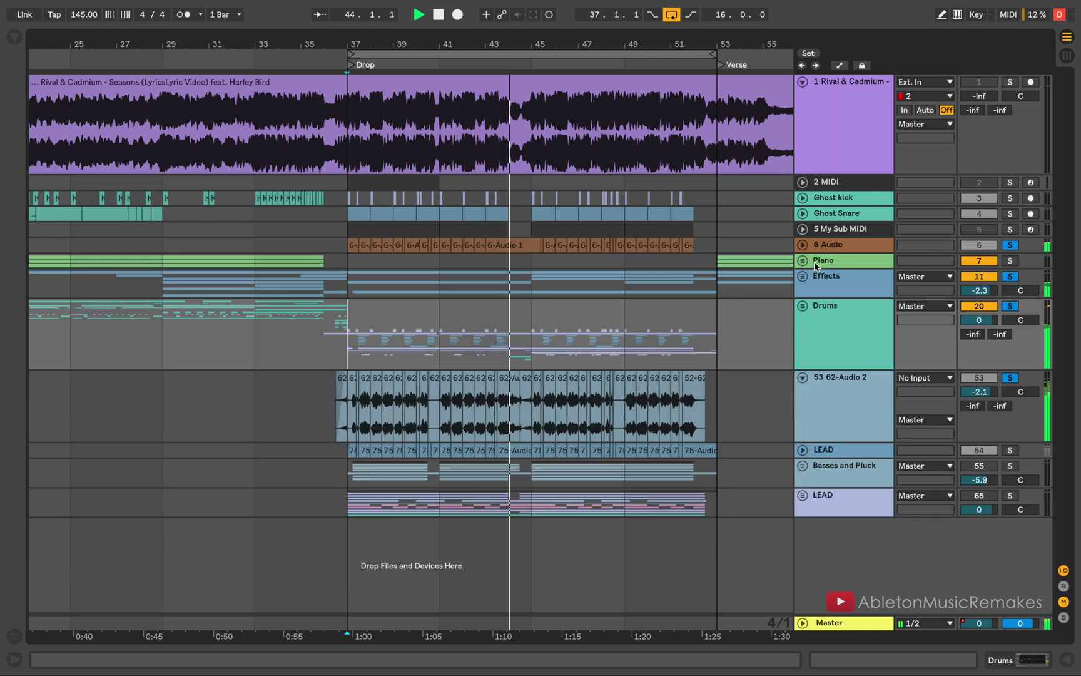
Solo only the 53 62-Audio 2 track, inspect its clips up to bar 45, and unfold the LEAD audio track
{"action": "left_click", "coordinate": [1011, 378]}
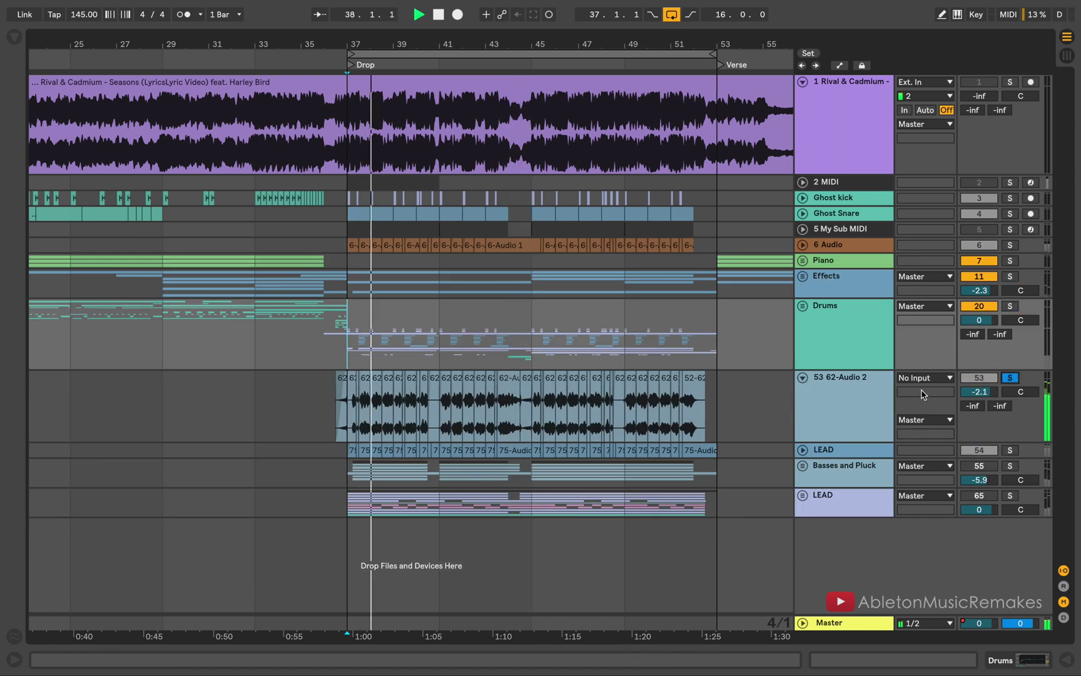
{"action": "mouse_move", "coordinate": [443, 44]}
{"action": "left_mouse_down"}
{"action": "mouse_move", "coordinate": [444, 75]}
{"action": "mouse_move", "coordinate": [458, 44]}
{"action": "left_mouse_up"}
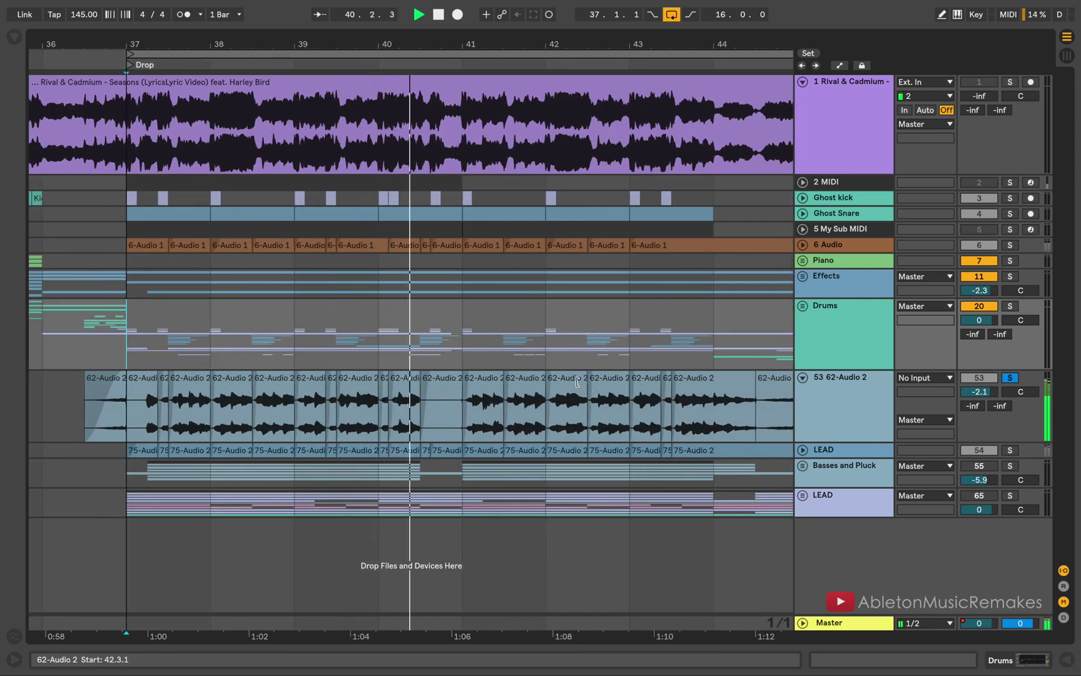
{"action": "left_click", "coordinate": [762, 395]}
{"action": "scroll", "coordinate": [763, 394], "scroll_direction": "right", "scroll_amount": 2}
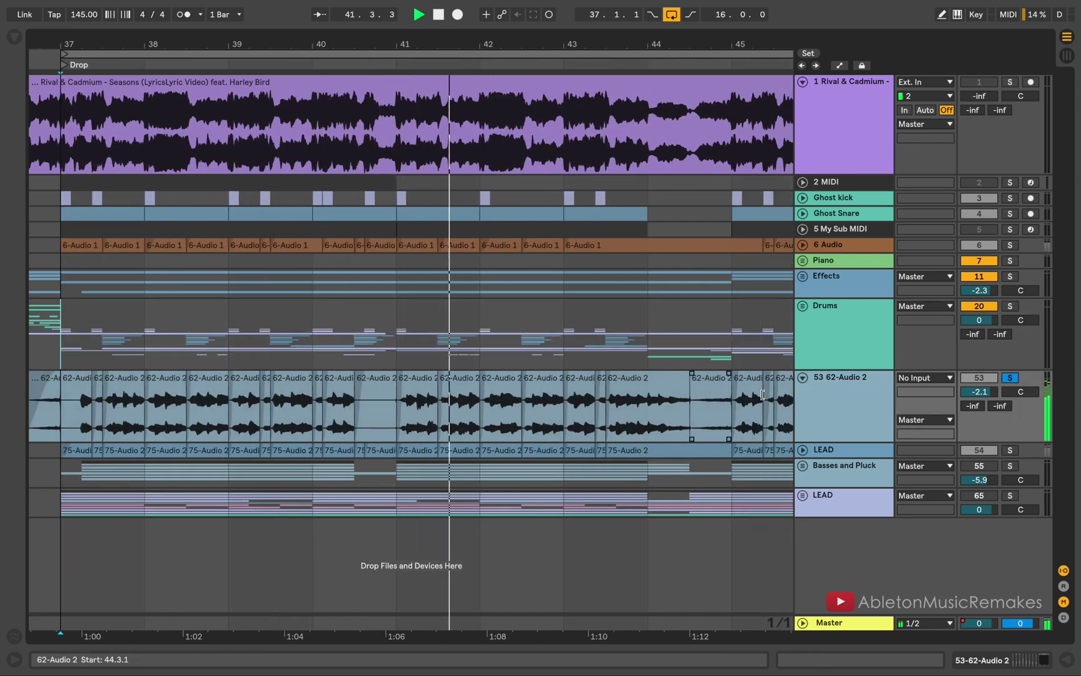
{"action": "left_click", "coordinate": [803, 450]}
{"action": "scroll", "coordinate": [717, 396], "scroll_direction": "down", "scroll_amount": 1}
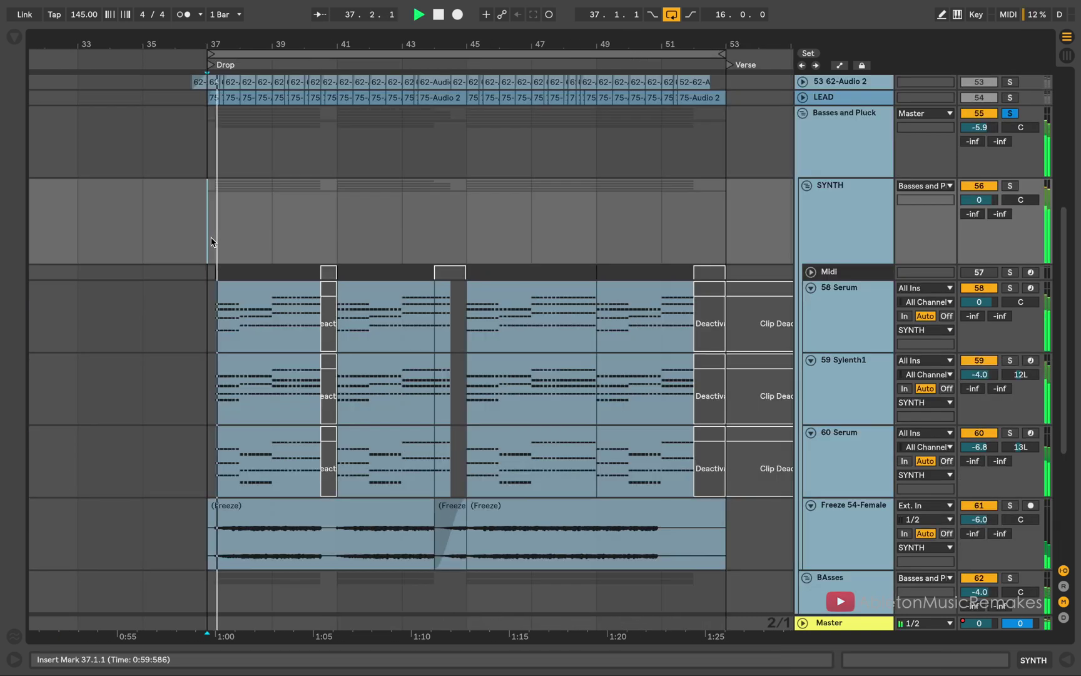
Solo the 58 Serum track inside the Basses and Pluck group and display its device chain
{"action": "left_click", "coordinate": [853, 150]}
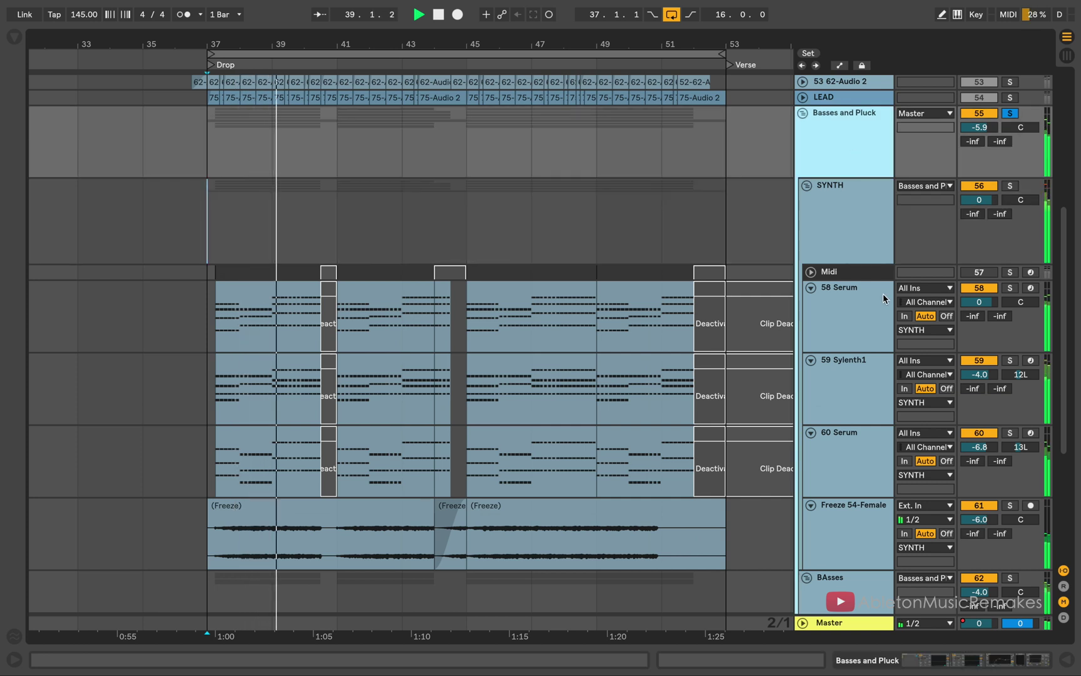
{"action": "left_click", "coordinate": [859, 310]}
{"action": "left_click", "coordinate": [291, 313]}
{"action": "key", "text": "s"}
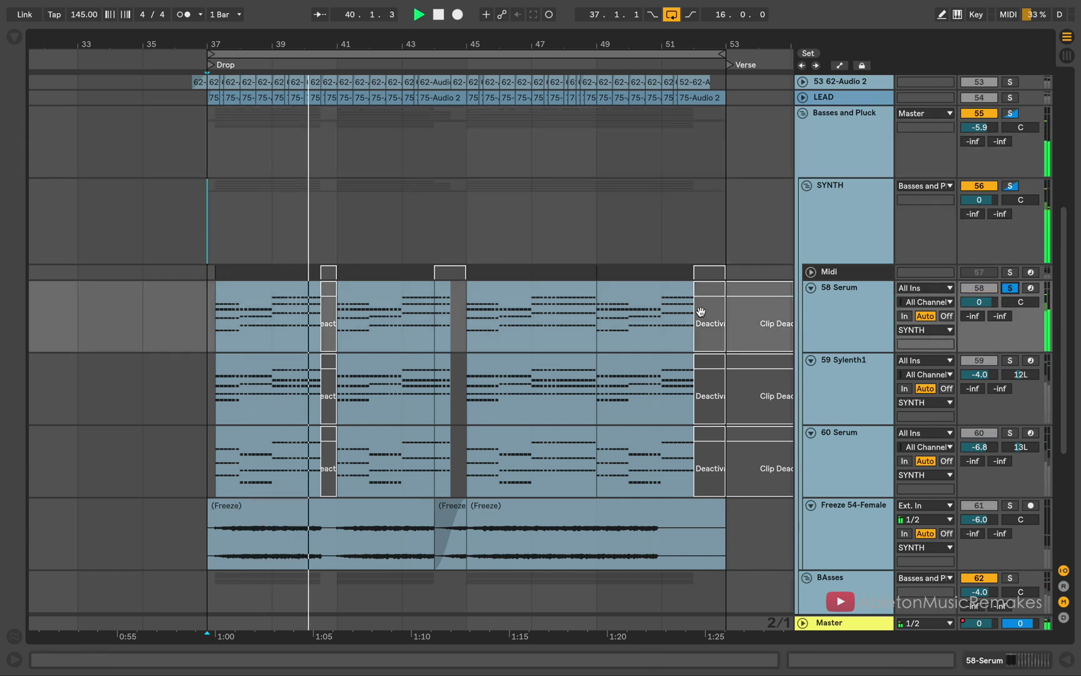
{"action": "double_click", "coordinate": [833, 312]}
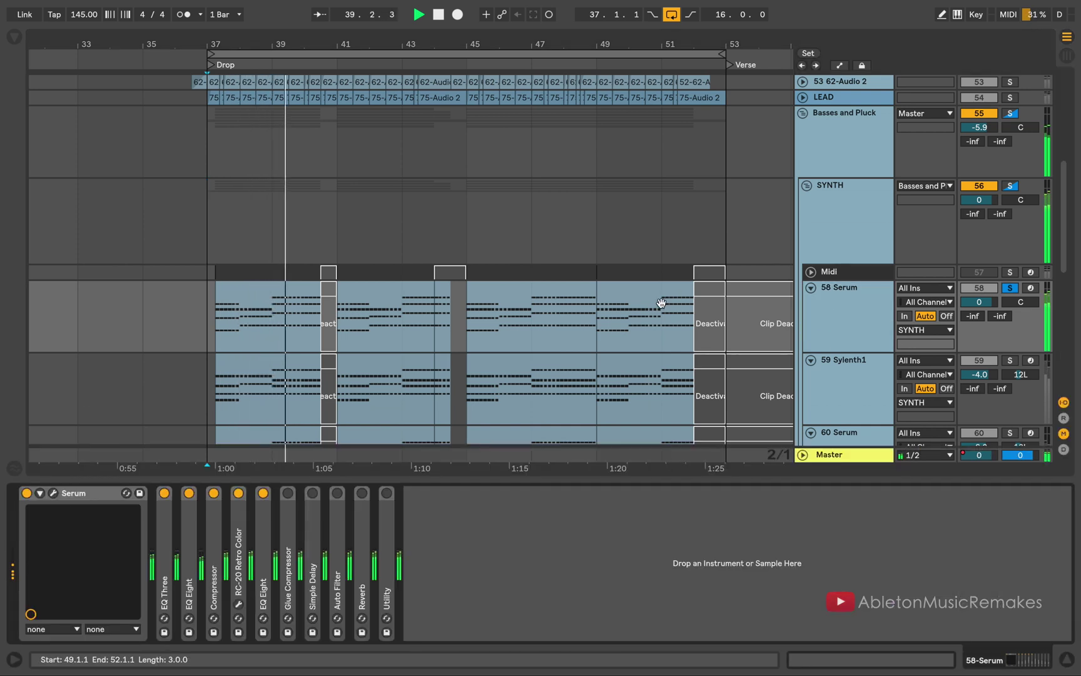
{"action": "scroll", "coordinate": [661, 302], "scroll_direction": "down", "scroll_amount": 3}
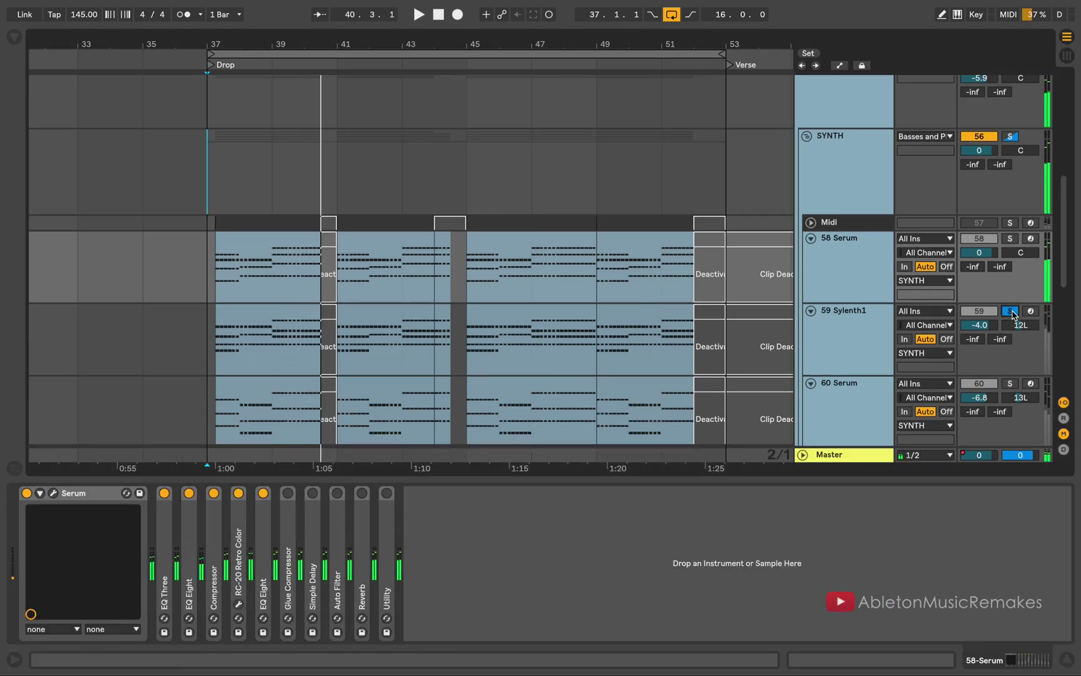
Display the device chain of the soloed 59 Sylenth1 track, then solo the 60 Serum track to audition it
{"action": "scroll", "coordinate": [790, 319], "scroll_direction": "down", "scroll_amount": 3}
{"action": "left_click", "coordinate": [845, 311]}
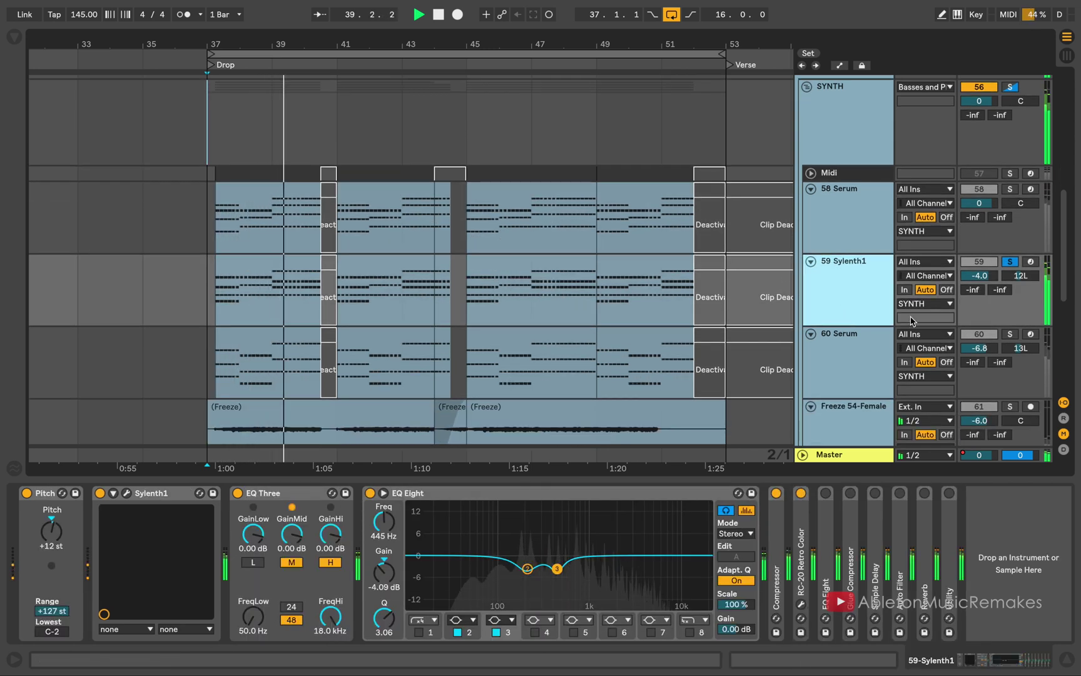
{"action": "left_click", "coordinate": [1009, 334]}
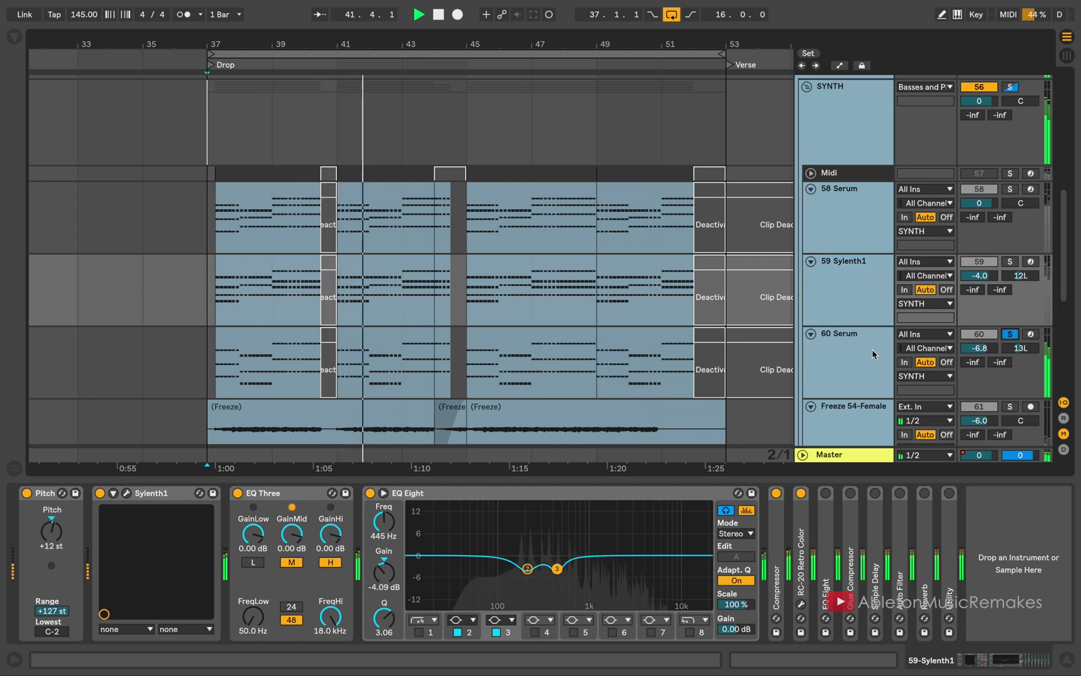
{"action": "scroll", "coordinate": [873, 354], "scroll_direction": "down", "scroll_amount": 2}
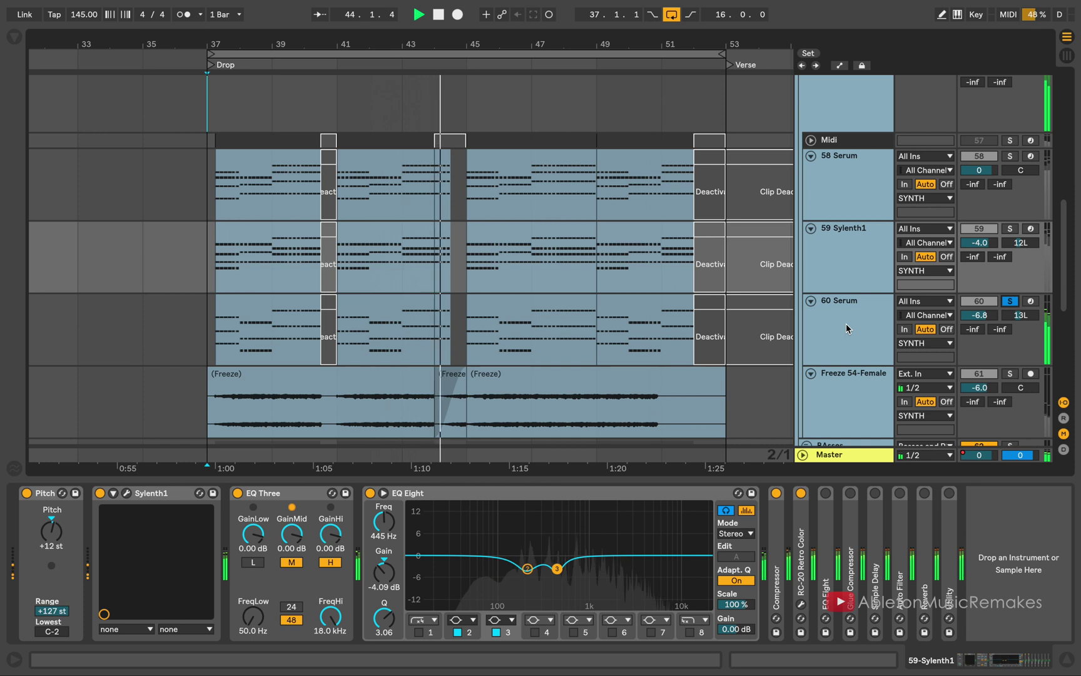
Solo the Freeze 54-Female track and set its volume to 0 dB
{"action": "scroll", "coordinate": [860, 376], "scroll_direction": "down", "scroll_amount": 8}
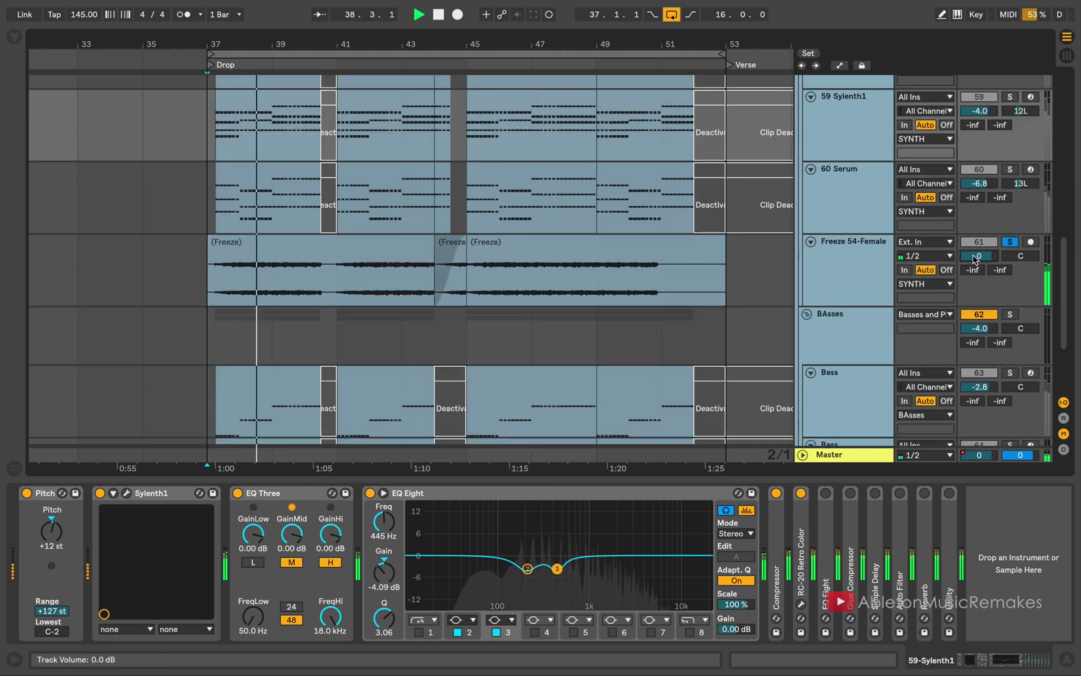
{"action": "scroll", "coordinate": [815, 270], "scroll_direction": "up", "scroll_amount": 2}
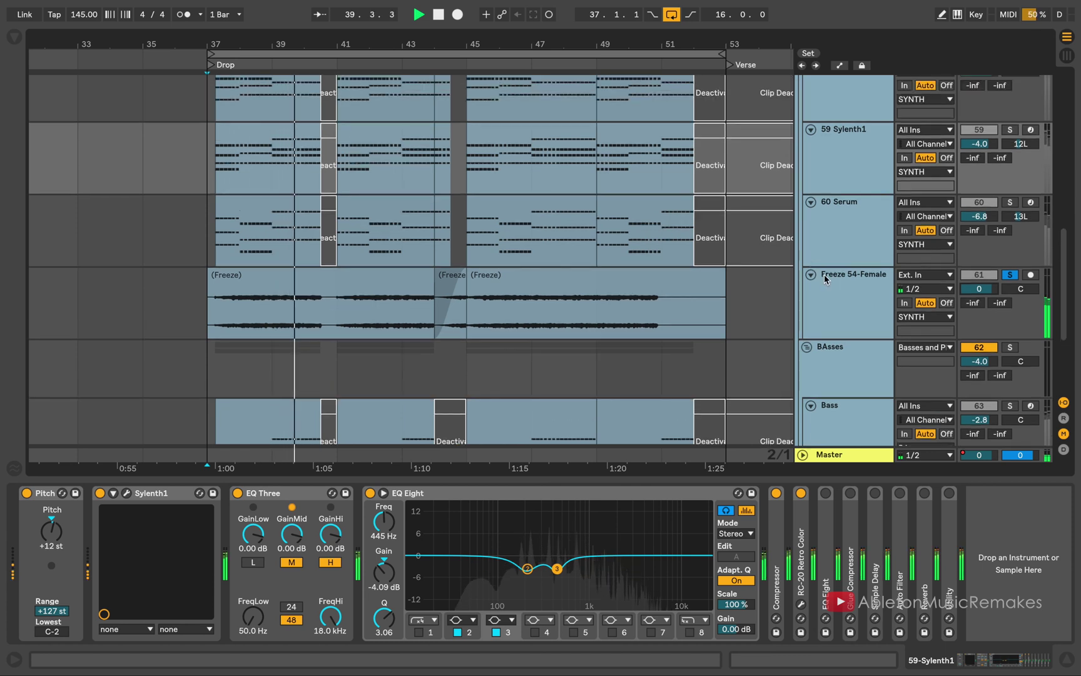
Audition the BAsses group and its two Bass tracks in solo, setting the upper Bass track's volume to 0 dB and displaying its devices
{"action": "scroll", "coordinate": [825, 279], "scroll_direction": "down", "scroll_amount": 4}
{"action": "left_click", "coordinate": [1010, 283]}
{"action": "scroll", "coordinate": [894, 319], "scroll_direction": "down", "scroll_amount": 6}
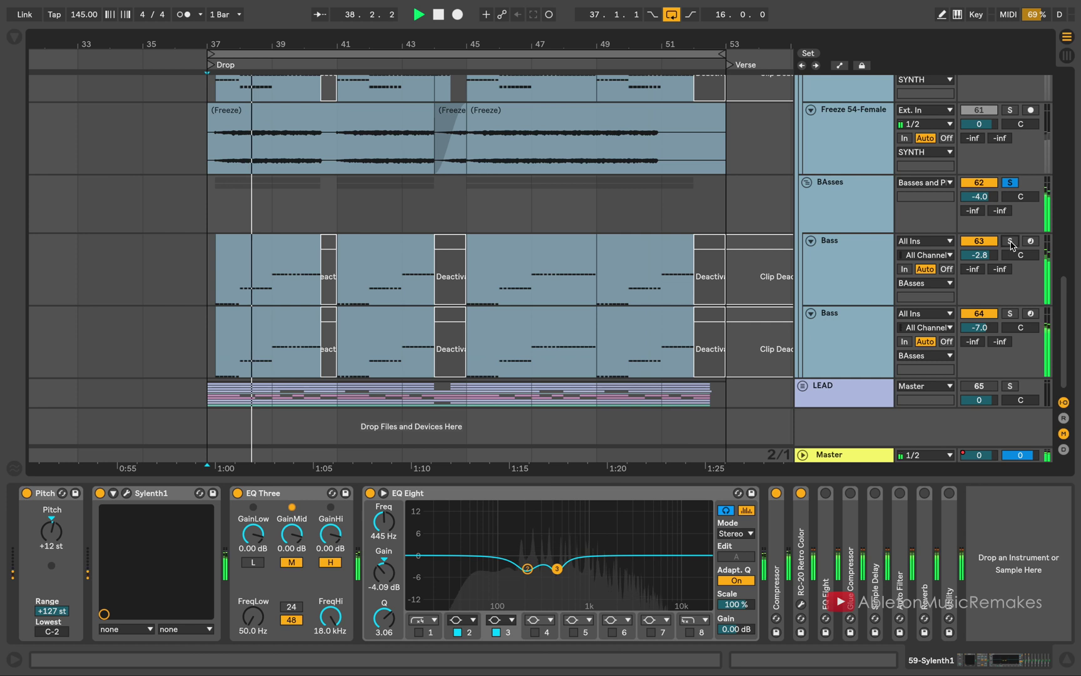
{"action": "left_click", "coordinate": [1010, 241]}
{"action": "left_click", "coordinate": [835, 279]}
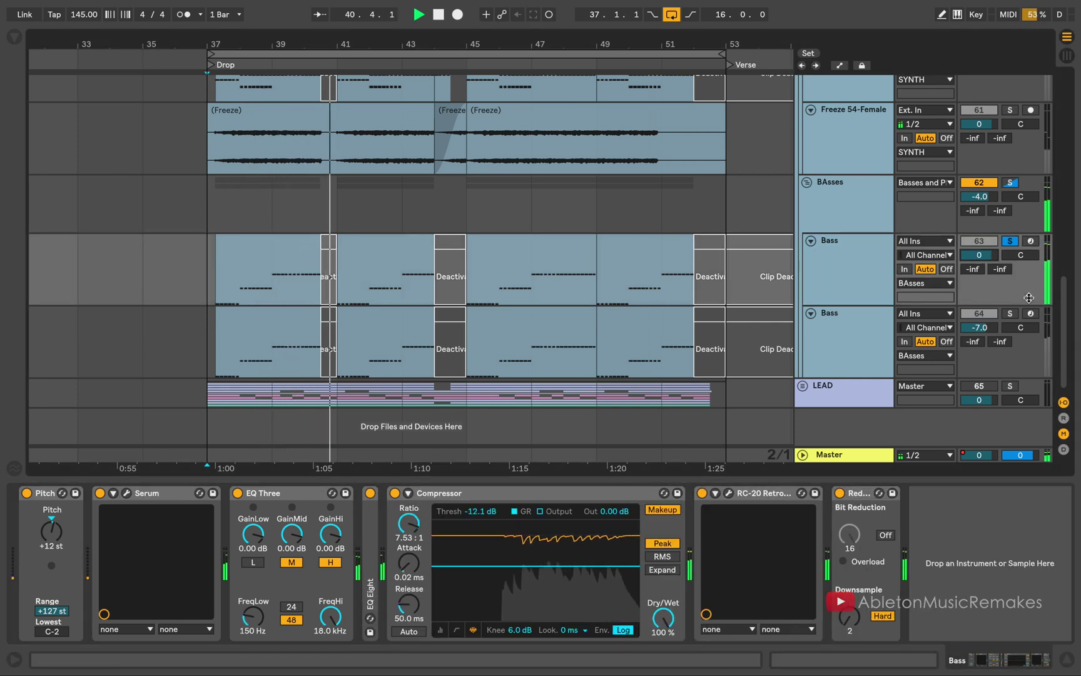
{"action": "left_click", "coordinate": [1011, 314]}
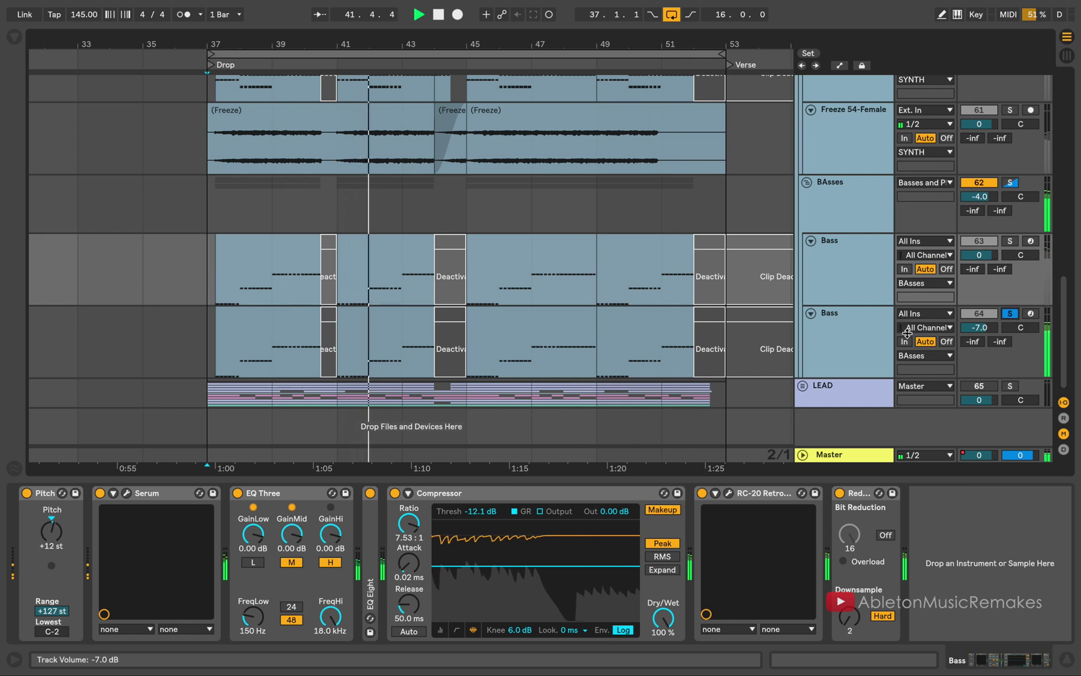
Audition the soloed LEAD audio track's clips from bar 37, then solo the Main Lead track in the LEAD group
{"action": "left_click", "coordinate": [787, 337]}
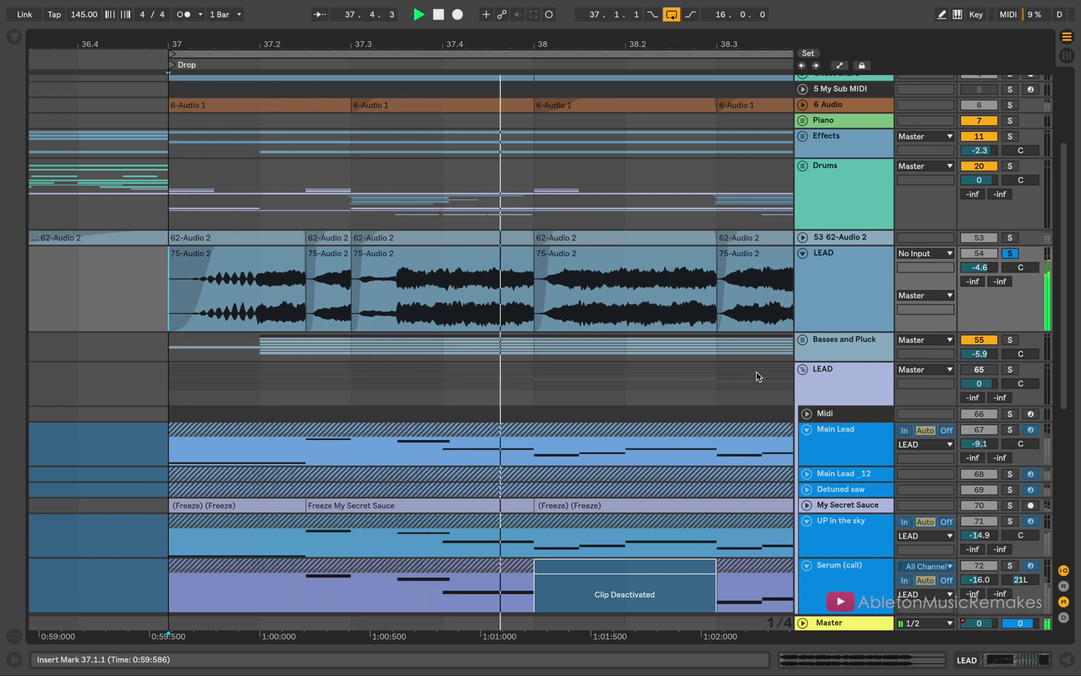
{"action": "left_click_drag", "start_coordinate": [674, 45], "coordinate": [377, 7]}
{"action": "scroll", "coordinate": [650, 189], "scroll_direction": "right", "scroll_amount": 5}
{"action": "left_click_drag", "start_coordinate": [630, 45], "coordinate": [423, 14]}
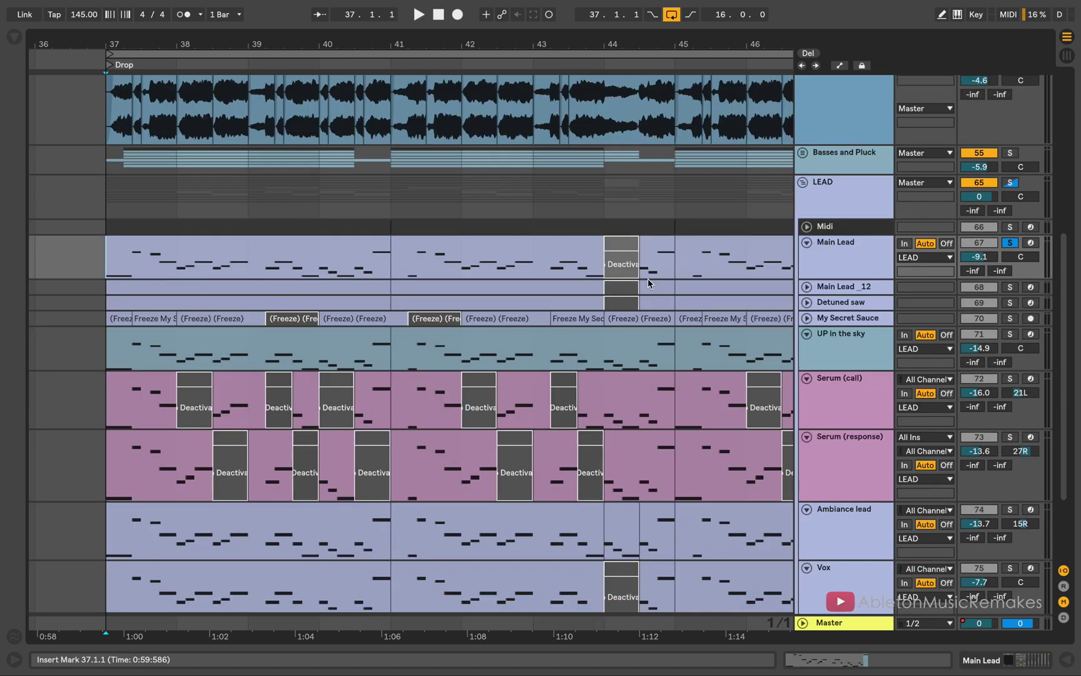
Play the Drop and examine the MIDI notes of the first Main Lead clip in an enlarged note editor, then close the editor
{"action": "key", "text": "space"}
{"action": "double_click", "coordinate": [381, 303]}
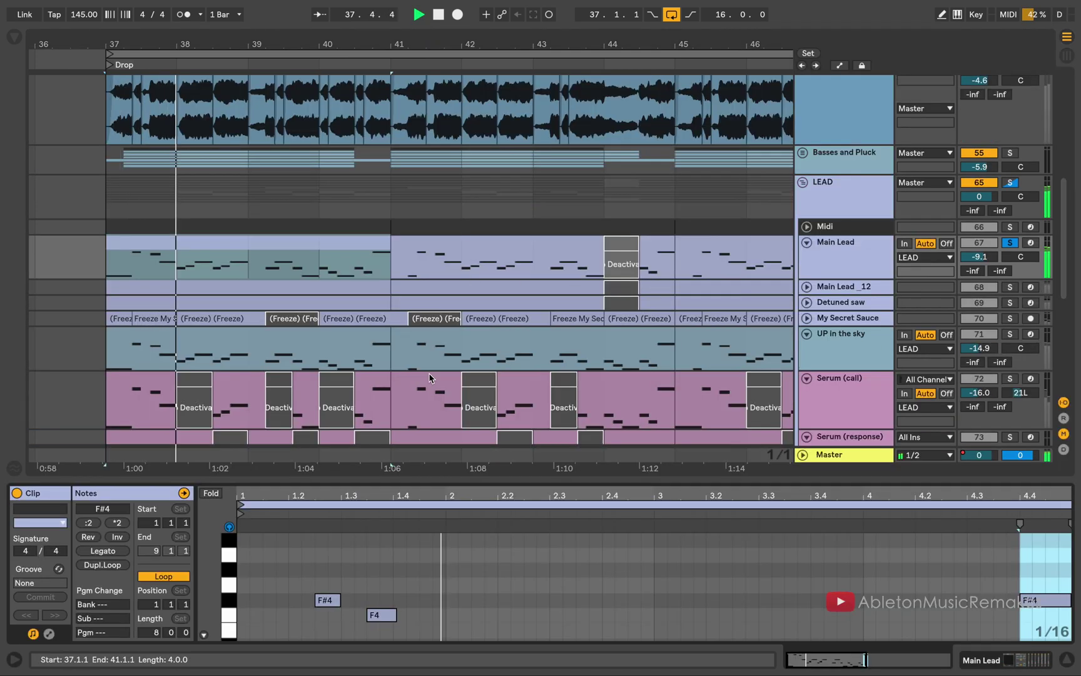
{"action": "left_click_drag", "start_coordinate": [514, 482], "coordinate": [514, 166]}
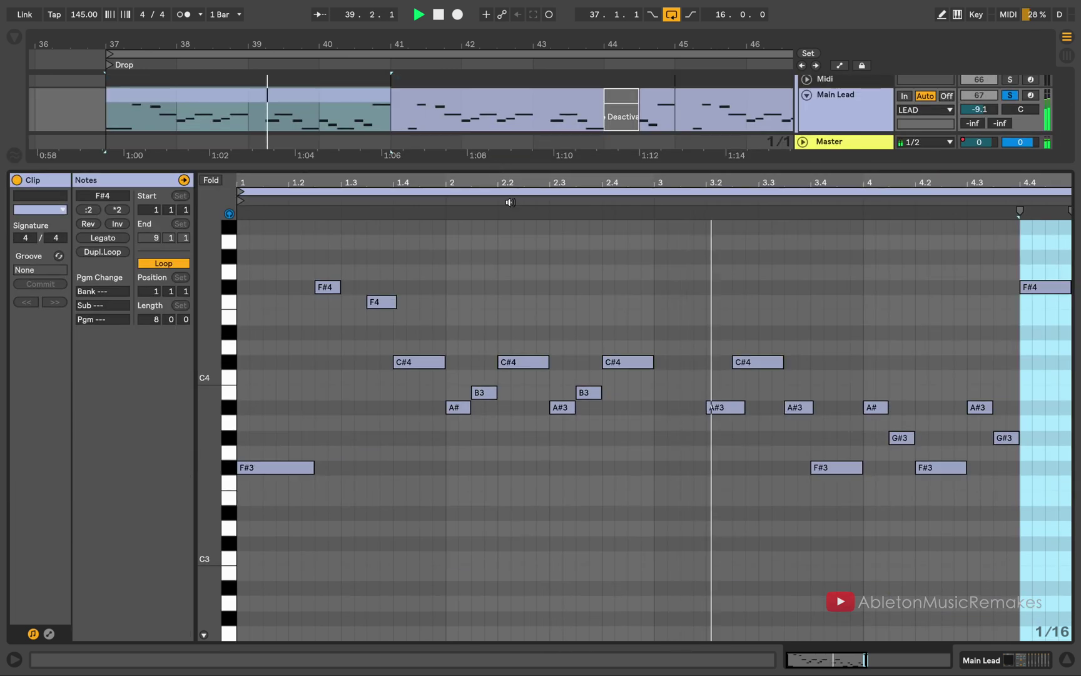
{"action": "left_click", "coordinate": [604, 313]}
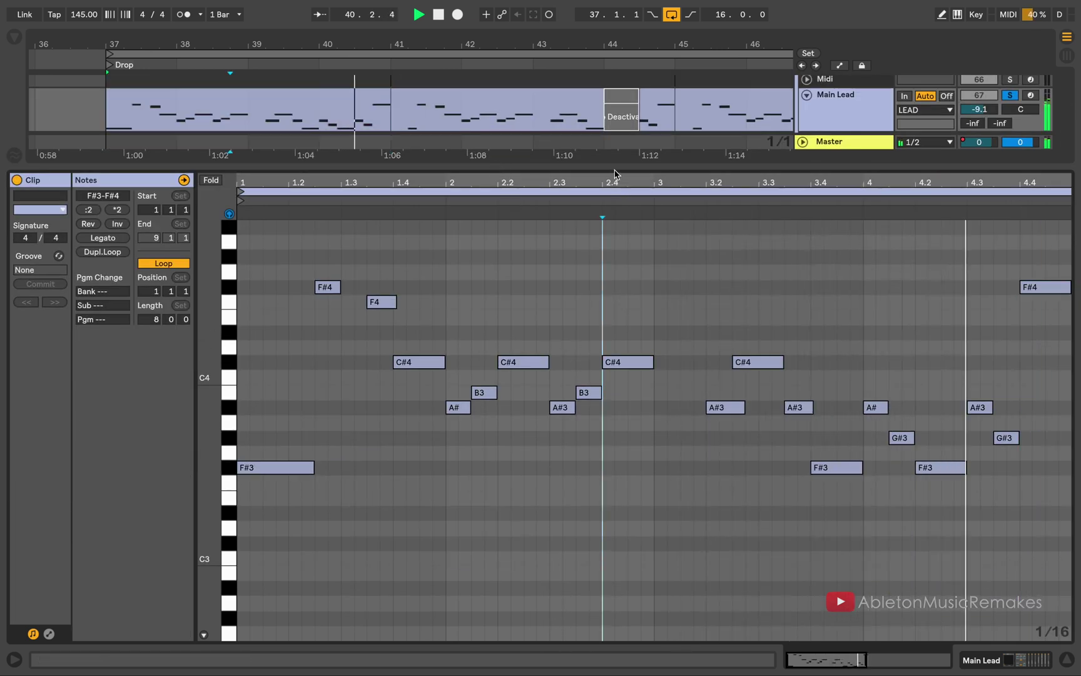
{"action": "left_click_drag", "start_coordinate": [611, 174], "coordinate": [628, 647]}
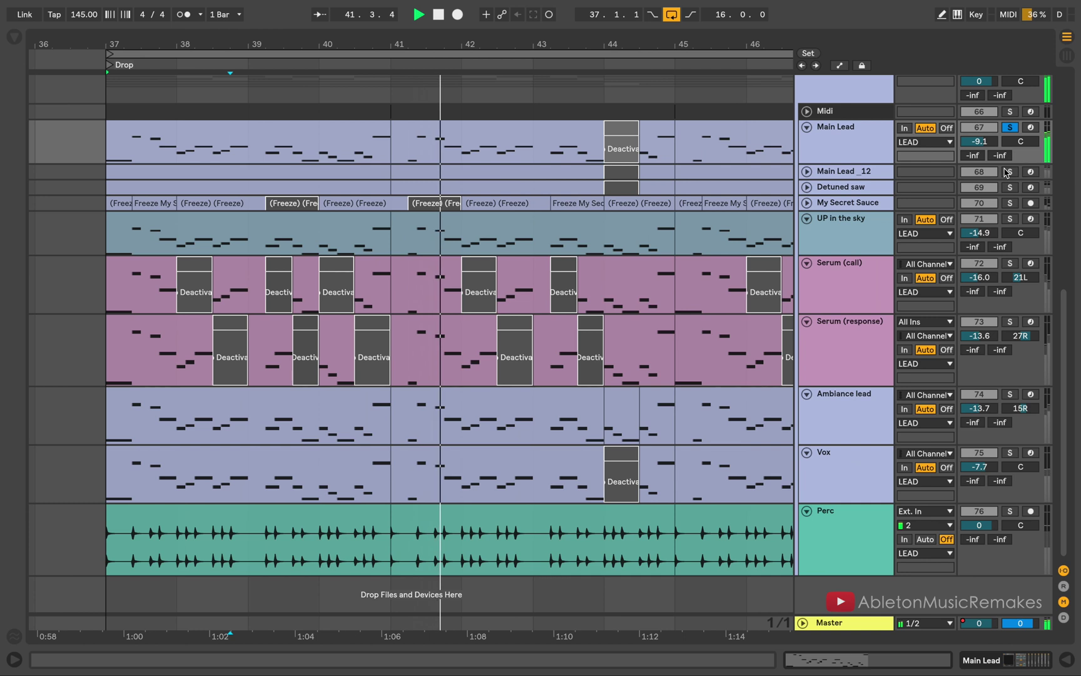
Unfold and solo the Main Lead _12 track, select its first clip, and display the track's device chain
{"action": "left_click", "coordinate": [808, 170]}
{"action": "scroll", "coordinate": [278, 261], "scroll_direction": "up", "scroll_amount": 5}
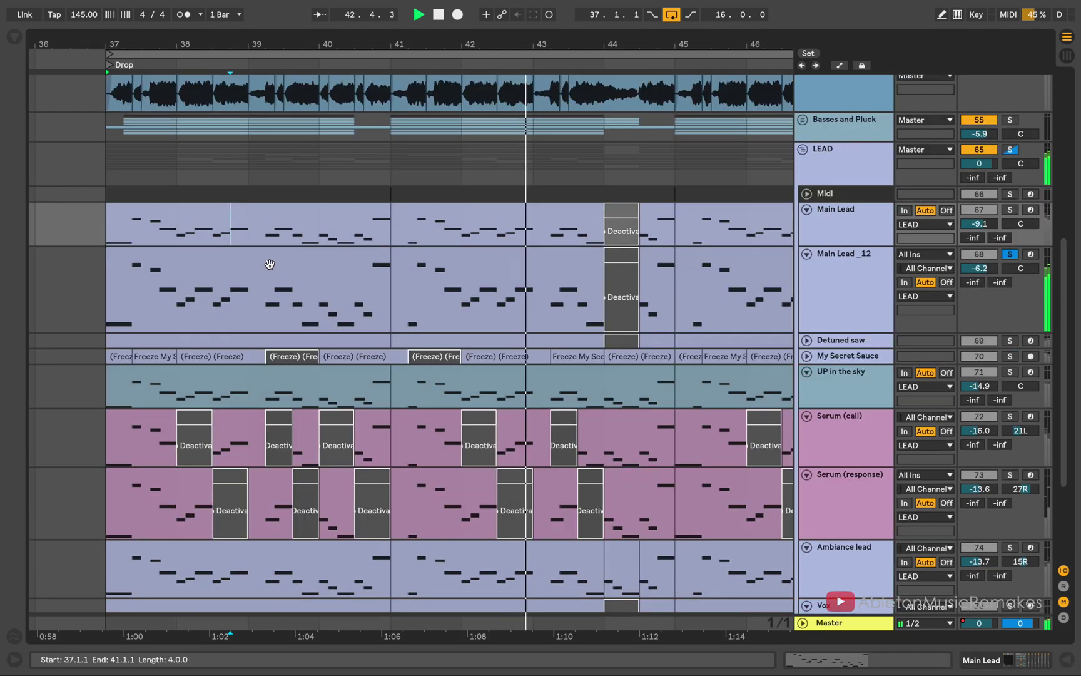
{"action": "left_click", "coordinate": [292, 282]}
{"action": "double_click", "coordinate": [828, 265]}
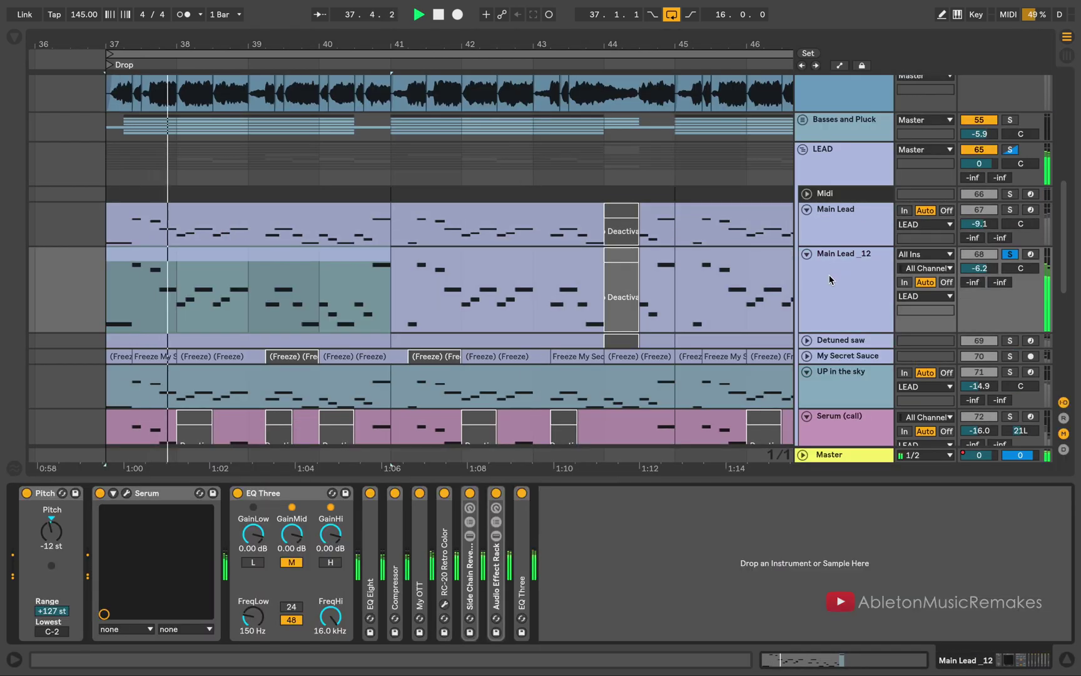
Unfold the Detuned saw track and solo it to audition its part
{"action": "scroll", "coordinate": [823, 274], "scroll_direction": "down", "scroll_amount": 4}
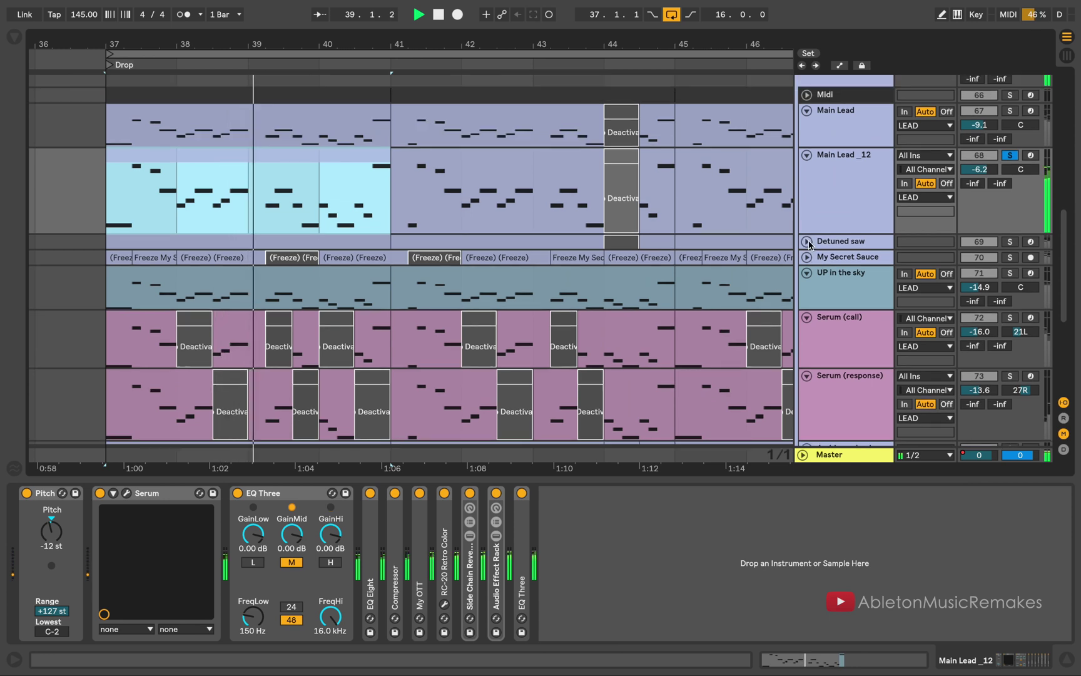
{"action": "left_click", "coordinate": [807, 241]}
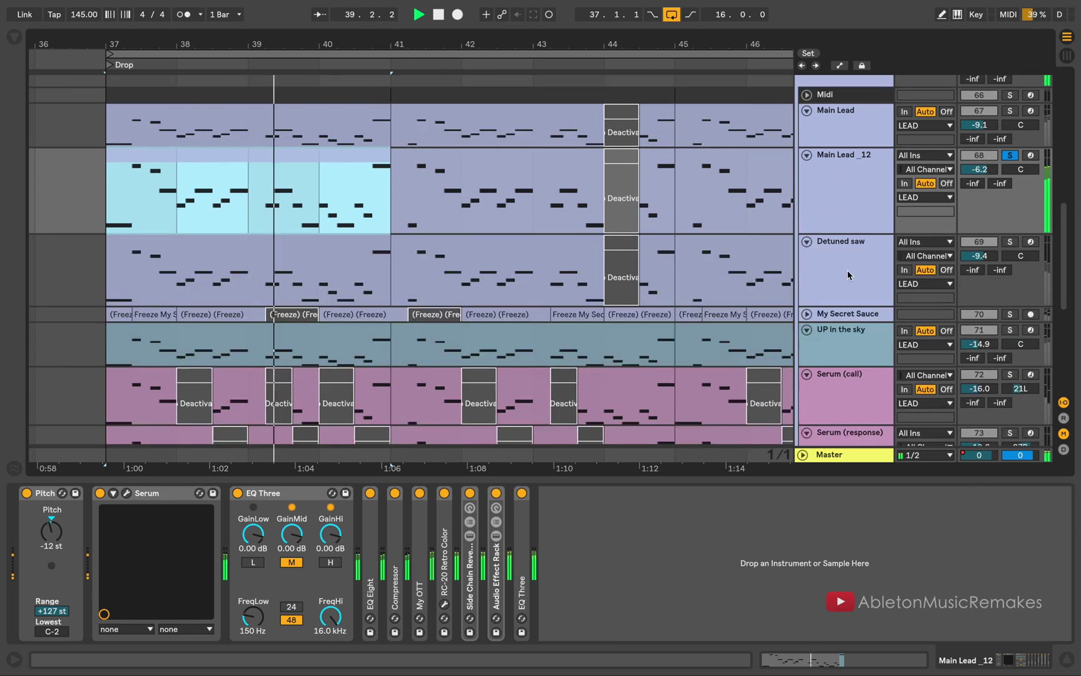
{"action": "left_click", "coordinate": [1010, 242]}
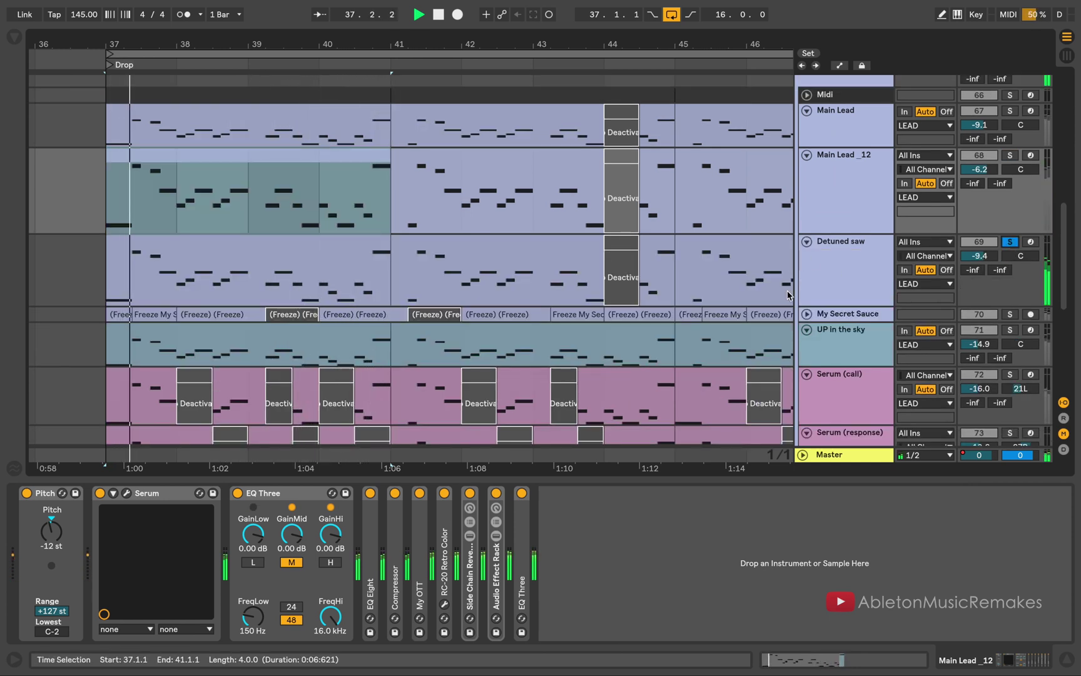
Unfold, solo and refold the My Secret Sauce track, then solo UP in the sky
{"action": "left_click", "coordinate": [807, 314]}
{"action": "scroll", "coordinate": [840, 321], "scroll_direction": "down", "scroll_amount": 1}
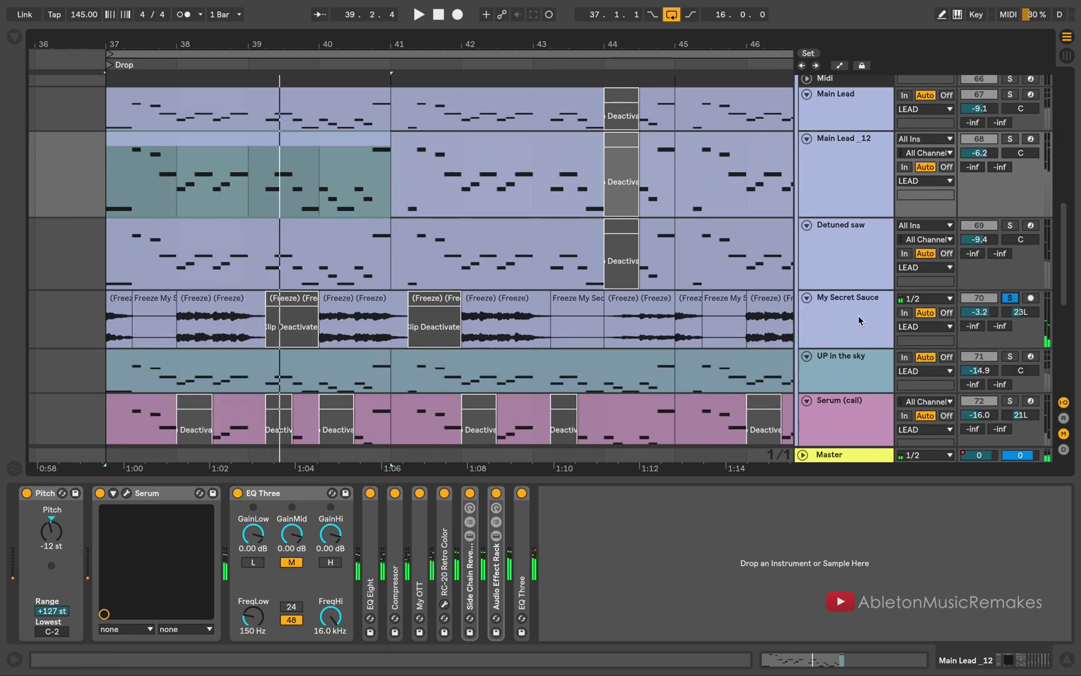
{"action": "left_click", "coordinate": [807, 299]}
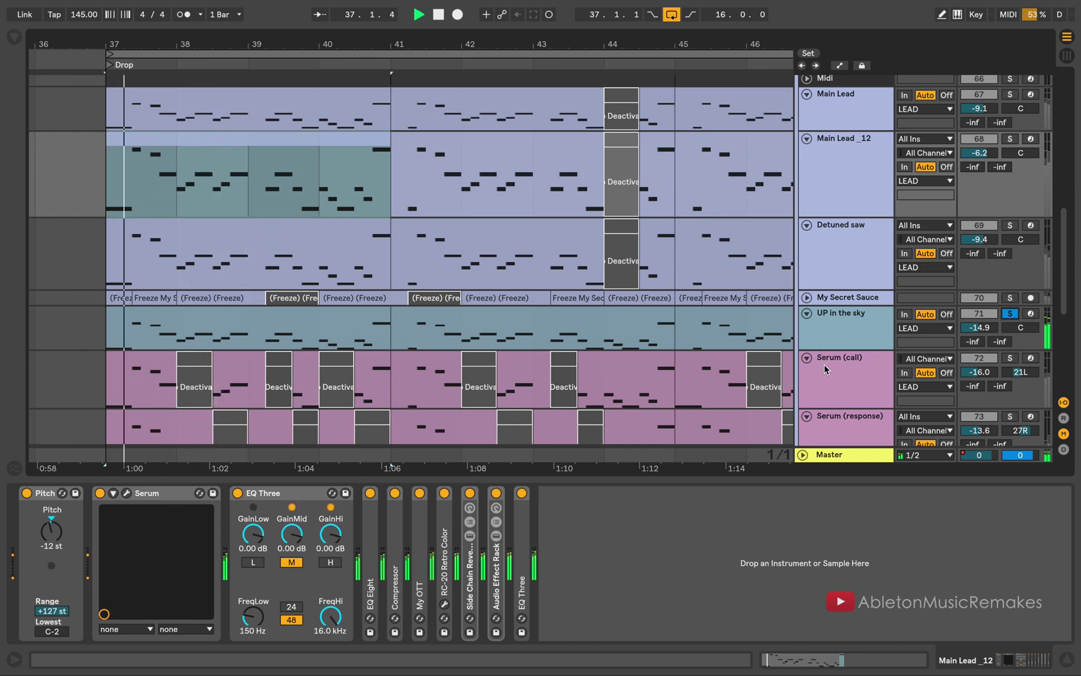
Display the Serum (call) track's devices, increase the track's height, and expand its RC-20 Retro Color device
{"action": "scroll", "coordinate": [819, 350], "scroll_direction": "down", "scroll_amount": 4}
{"action": "left_click", "coordinate": [831, 291]}
{"action": "left_click_drag", "start_coordinate": [831, 291], "coordinate": [829, 320]}
{"action": "scroll", "coordinate": [825, 280], "scroll_direction": "up", "scroll_amount": 1}
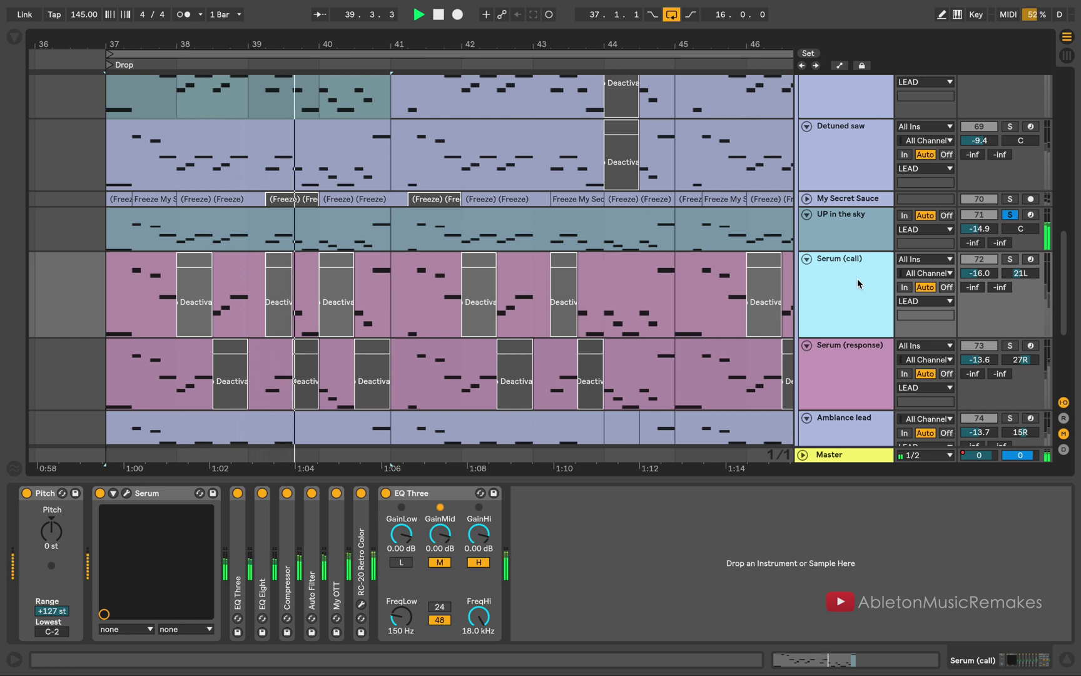
{"action": "key", "text": "super+alt+p"}
{"action": "double_click", "coordinate": [366, 545]}
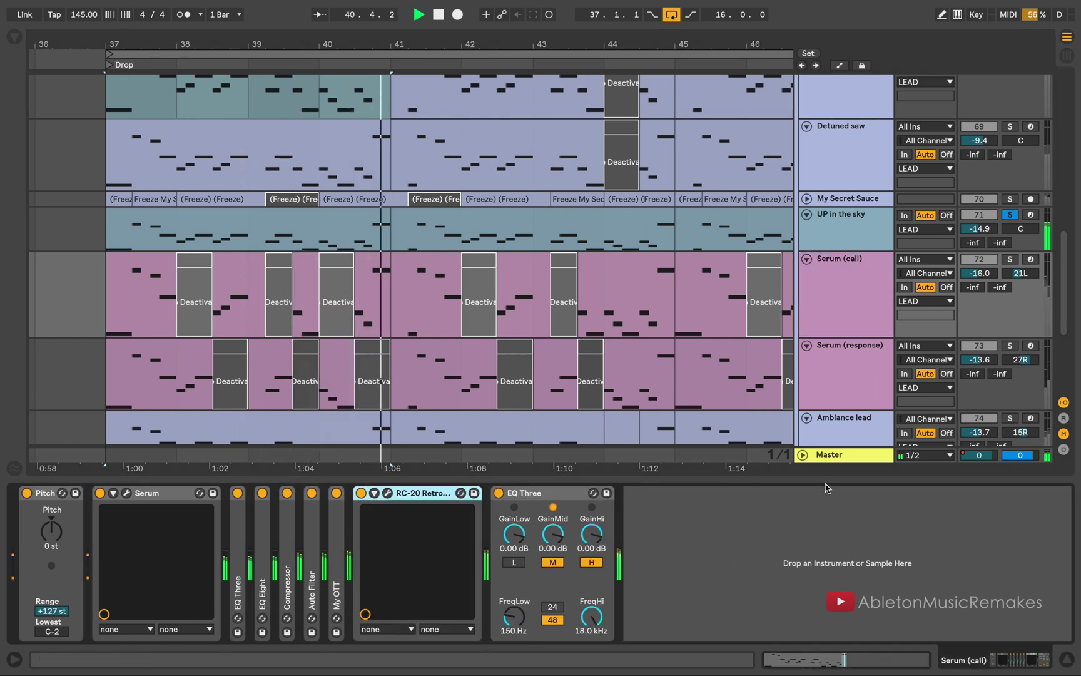
Solo Serum (call) together with Serum (response) and compare their alternating active and deactivated clips from bar 37 to 47
{"action": "left_click", "coordinate": [1009, 262]}
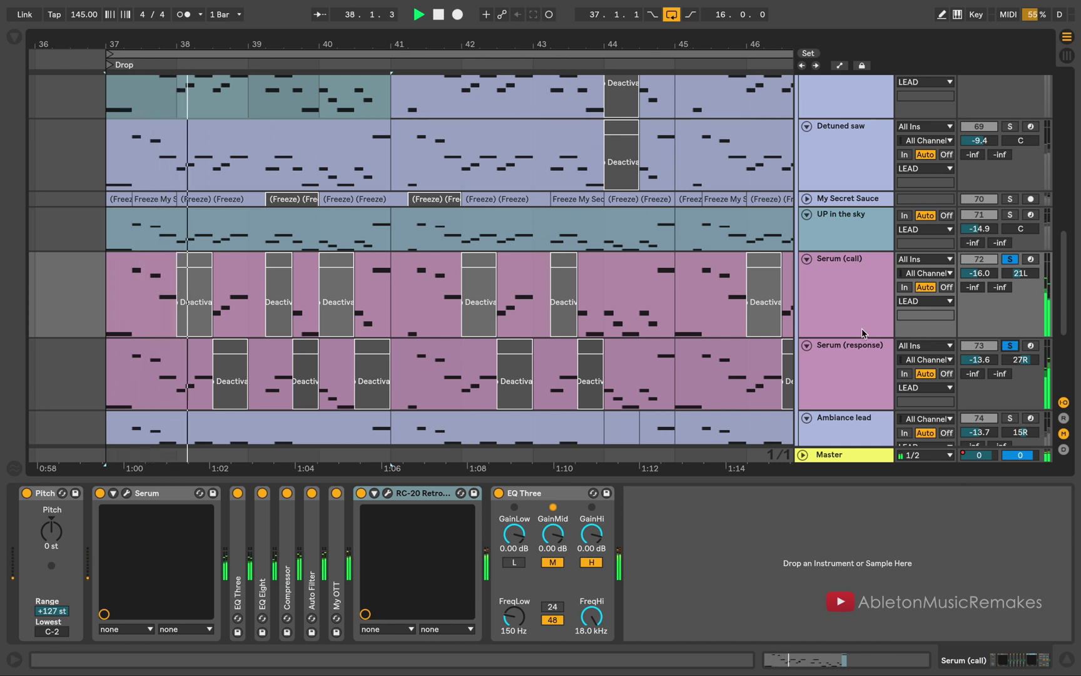
{"action": "scroll", "coordinate": [738, 323], "scroll_direction": "right", "scroll_amount": 1}
{"action": "scroll", "coordinate": [738, 323], "scroll_direction": "down", "scroll_amount": 1}
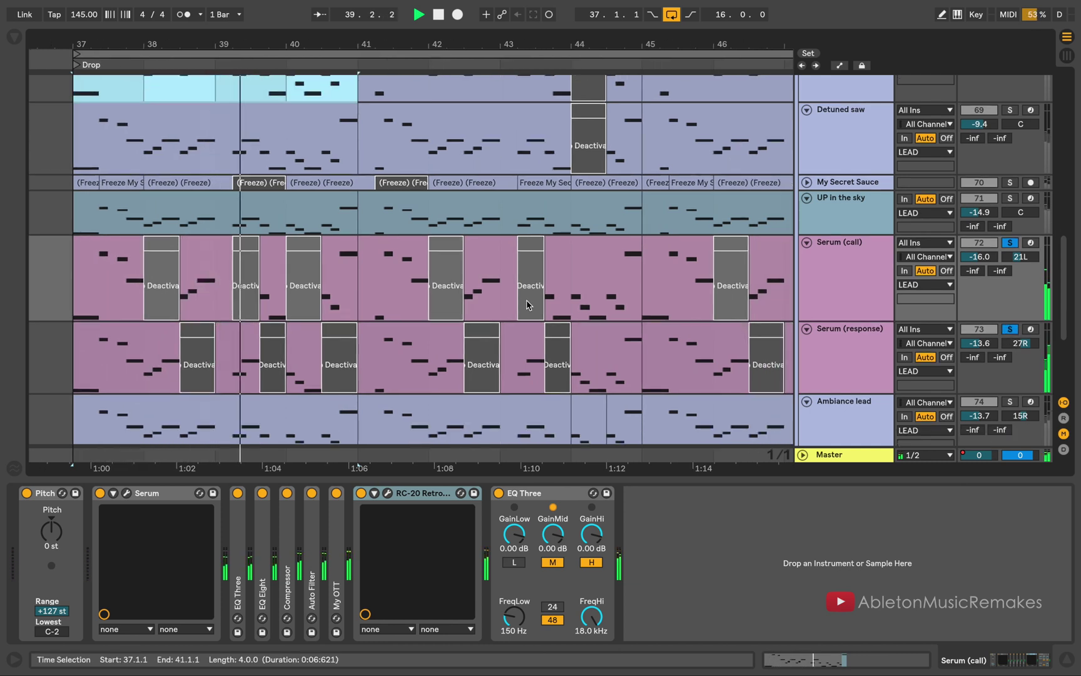
{"action": "scroll", "coordinate": [654, 316], "scroll_direction": "down", "scroll_amount": 1}
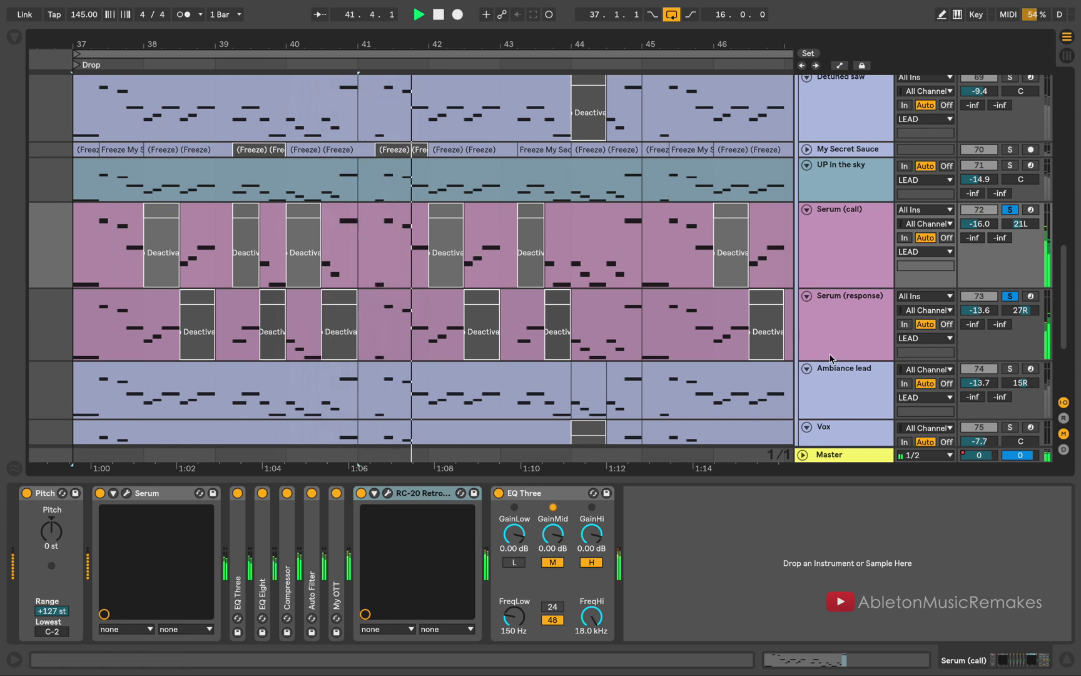
{"action": "left_click_drag", "start_coordinate": [652, 44], "coordinate": [607, 39]}
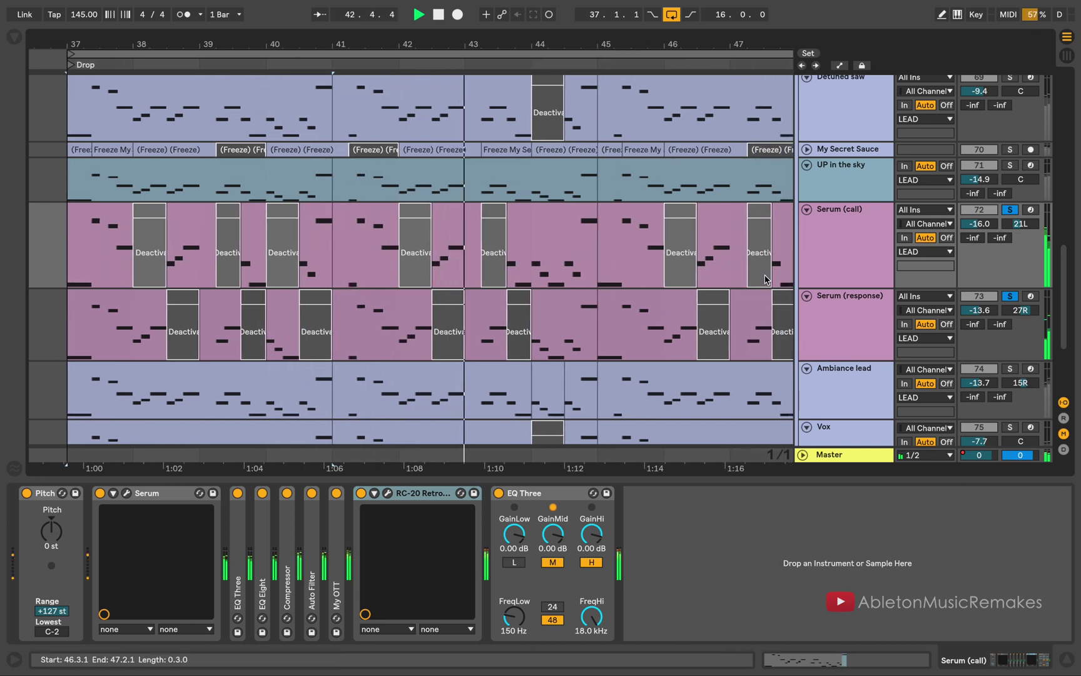
Solo the Ambiance lead track, display its device chain, and inspect its RC-20 Retro Color window before closing it
{"action": "scroll", "coordinate": [780, 318], "scroll_direction": "down", "scroll_amount": 2}
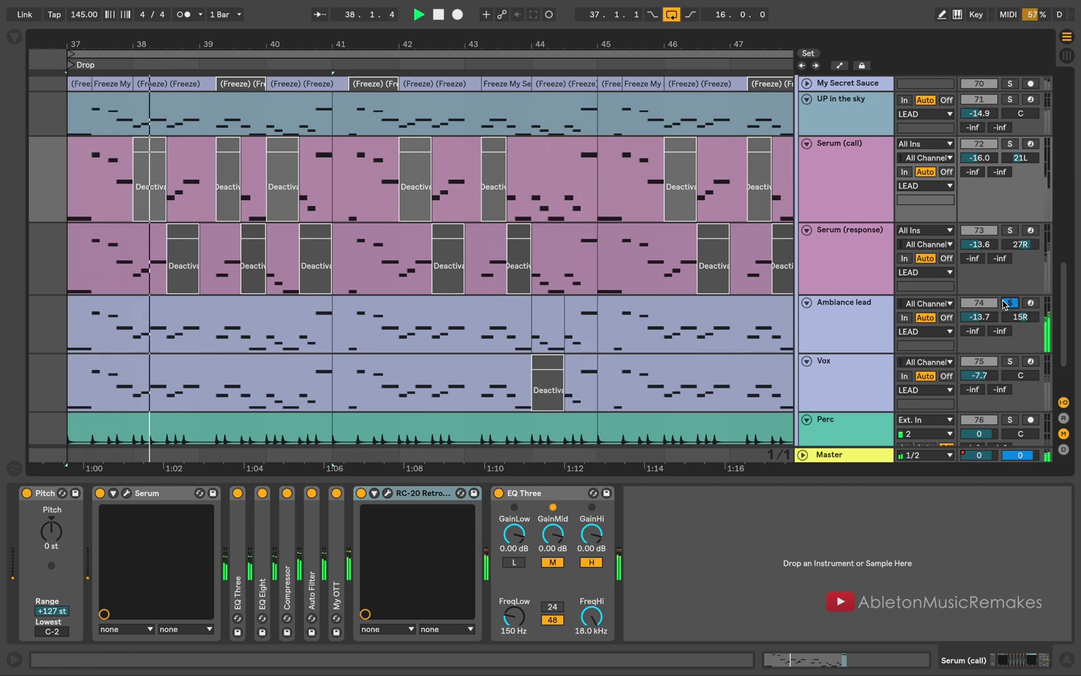
{"action": "left_click", "coordinate": [851, 328]}
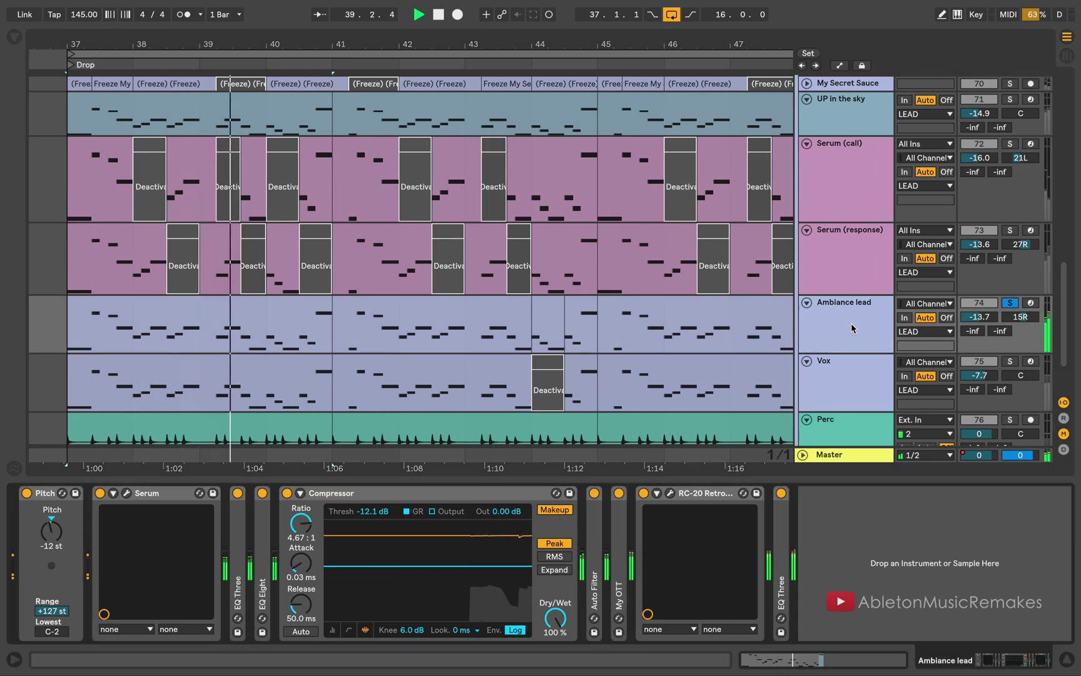
{"action": "left_click", "coordinate": [672, 493]}
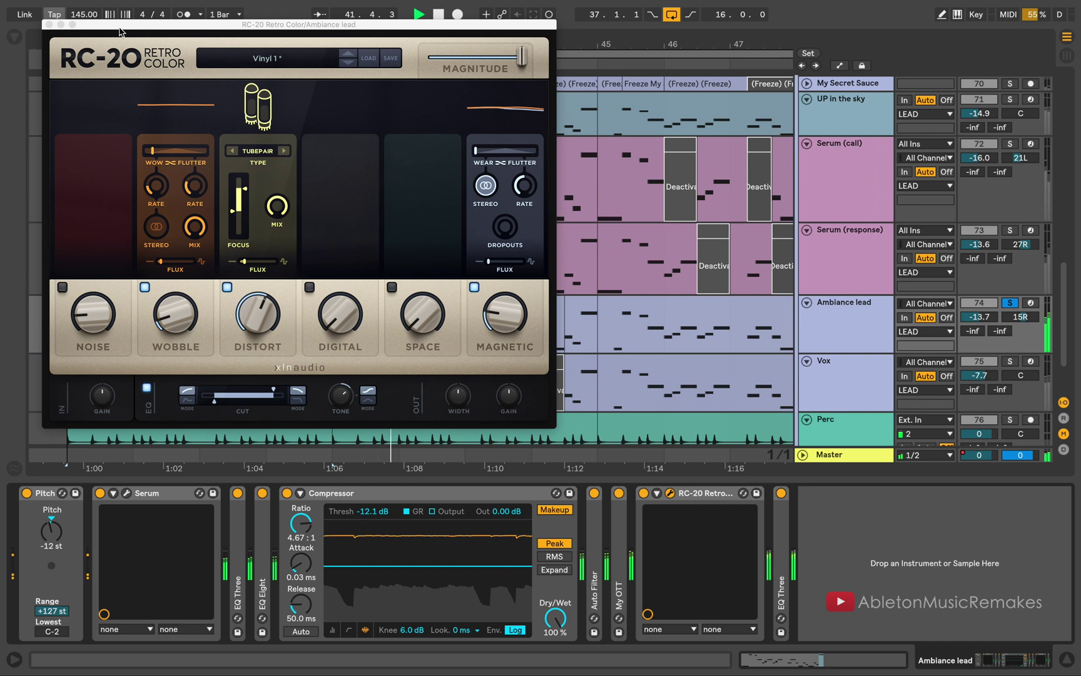
{"action": "left_click", "coordinate": [49, 25]}
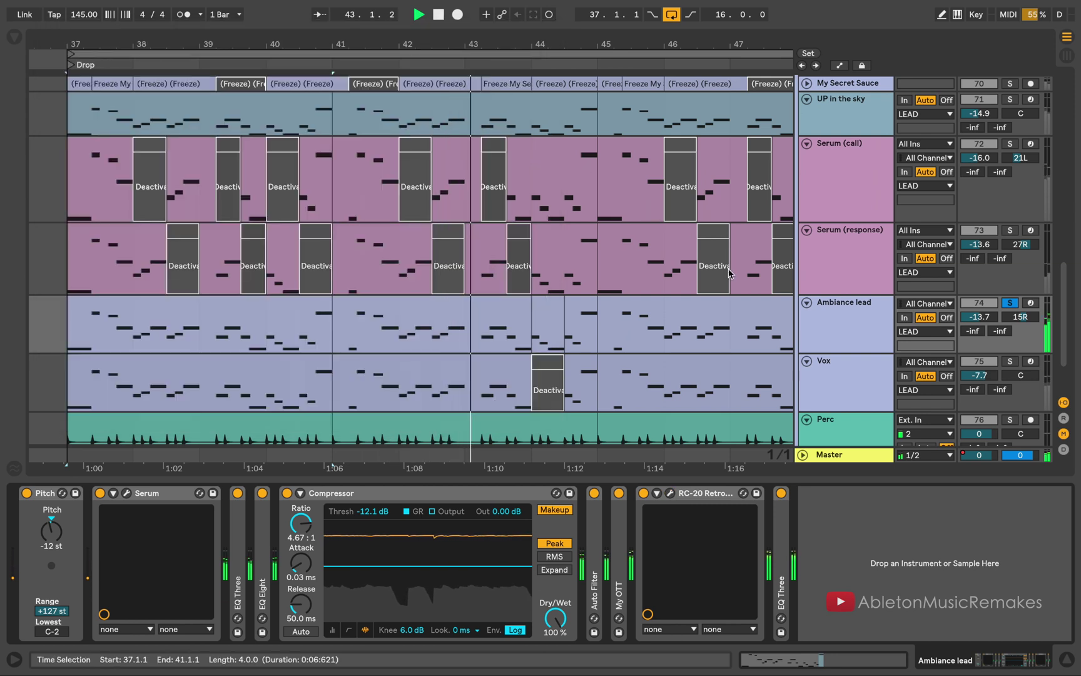
Solo the Vox track and inspect its sampler's Filter/Global and Pitch/Osc settings, ending on the sample waveform
{"action": "scroll", "coordinate": [708, 266], "scroll_direction": "down", "scroll_amount": 3}
{"action": "left_click", "coordinate": [872, 297]}
{"action": "left_click", "coordinate": [1009, 287]}
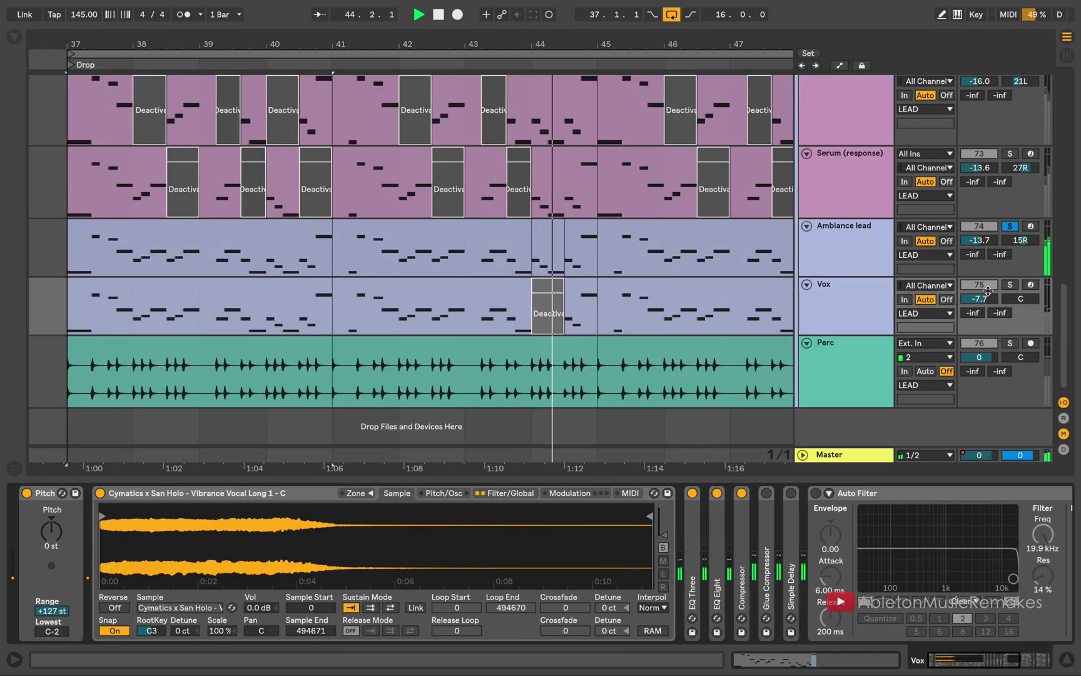
{"action": "left_click", "coordinate": [1010, 285]}
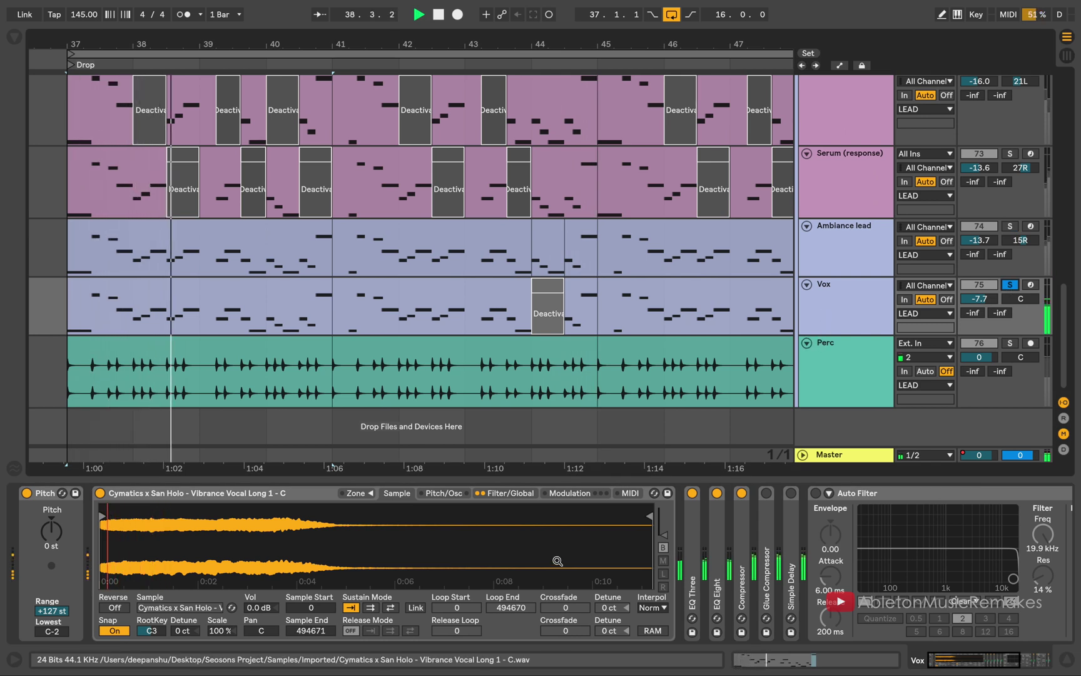
{"action": "left_click", "coordinate": [501, 493]}
{"action": "left_click", "coordinate": [444, 493]}
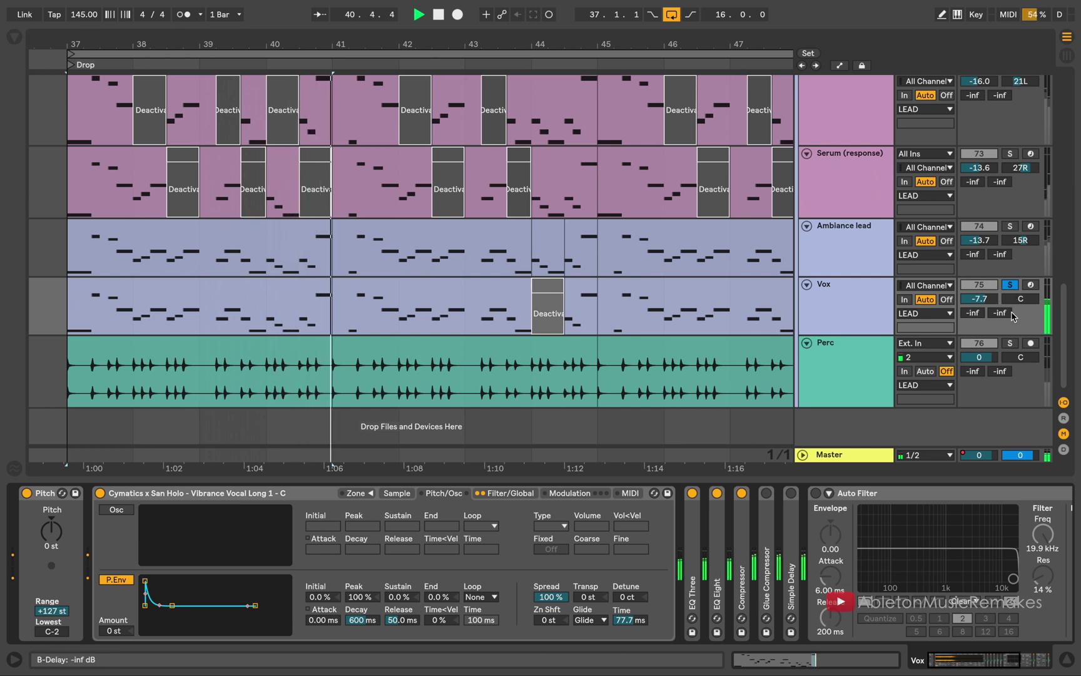
{"action": "left_click", "coordinate": [397, 493]}
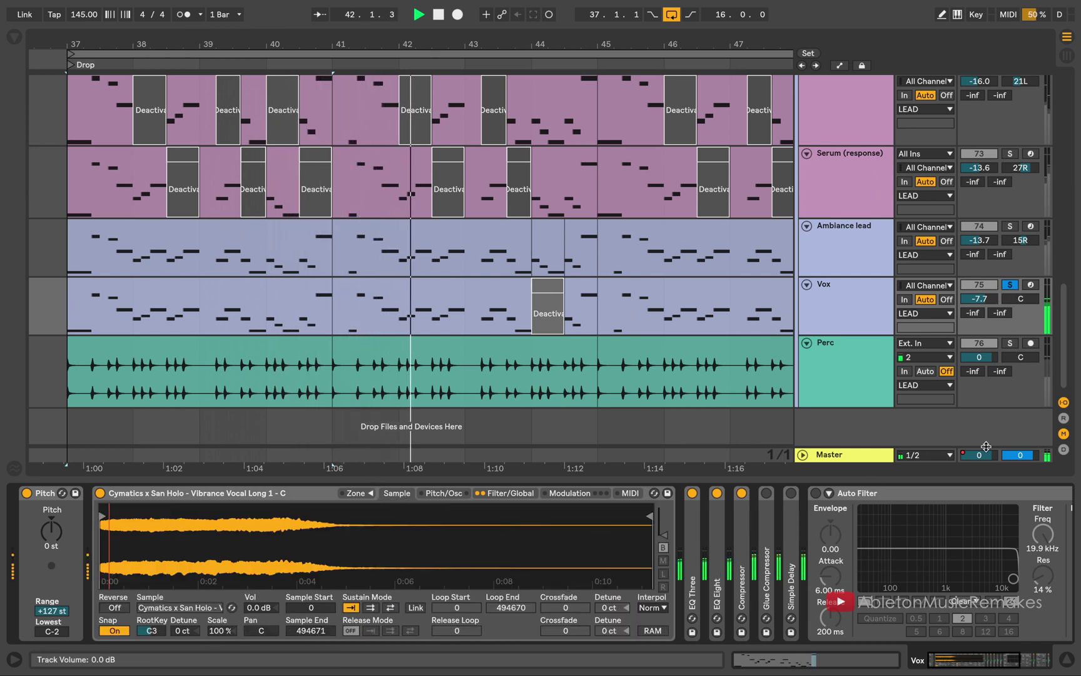
Solo the Perc track with its volume set to -2.3 dB, and collapse its Compressor and Reverb devices
{"action": "left_click", "coordinate": [1010, 343]}
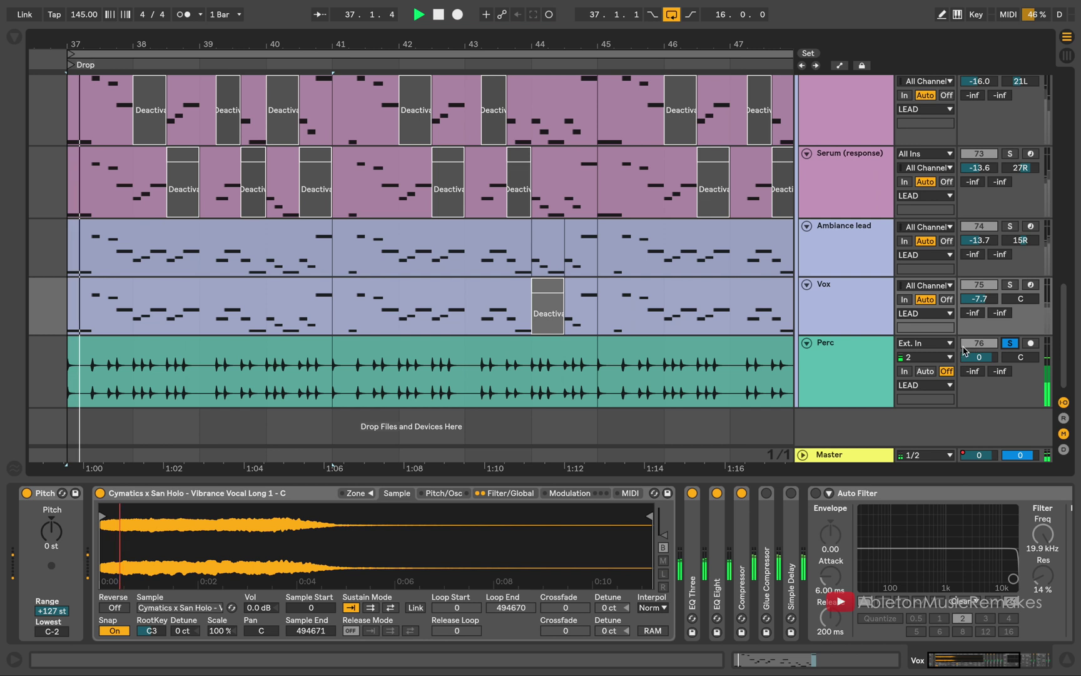
{"action": "left_click", "coordinate": [973, 362]}
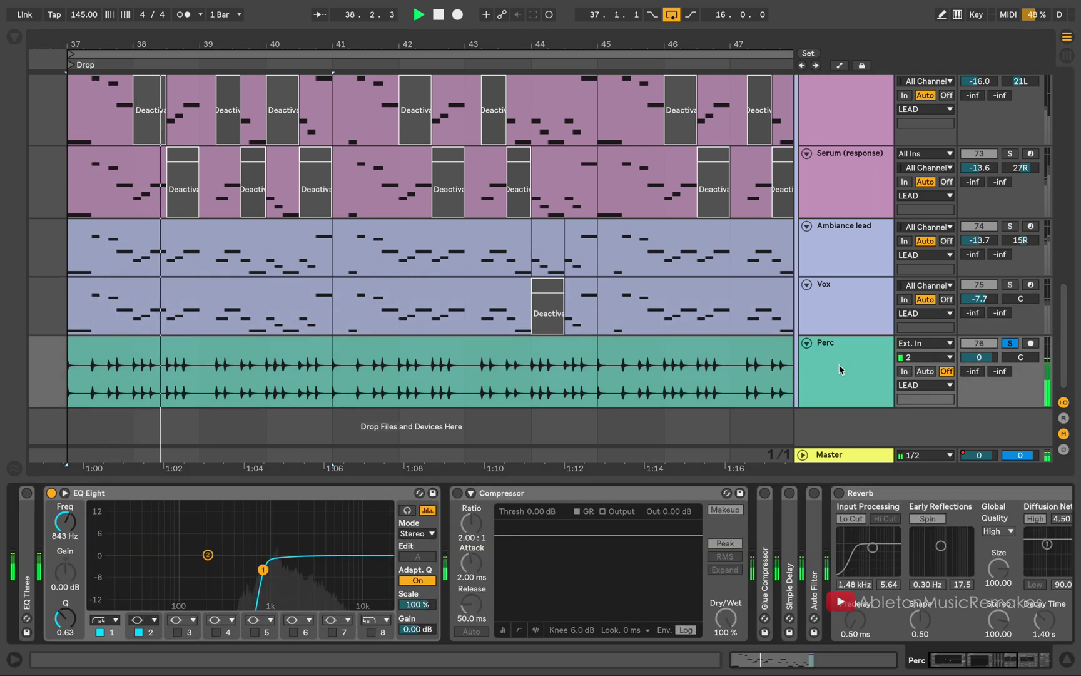
{"action": "left_click_drag", "start_coordinate": [973, 362], "coordinate": [973, 373]}
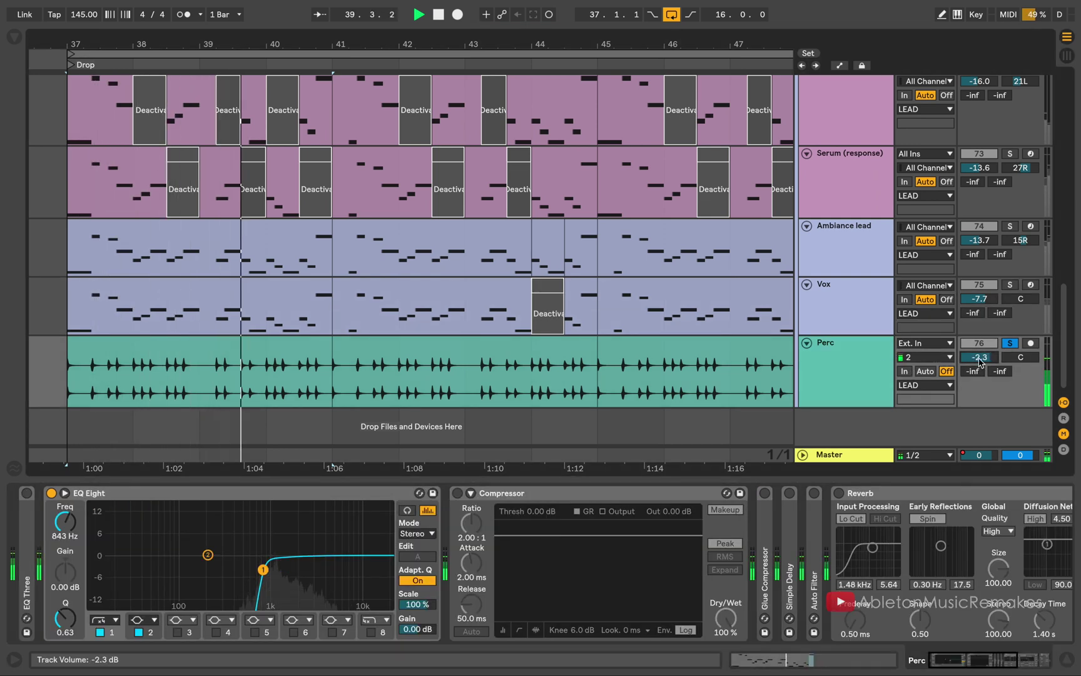
{"action": "double_click", "coordinate": [576, 496]}
{"action": "double_click", "coordinate": [577, 496]}
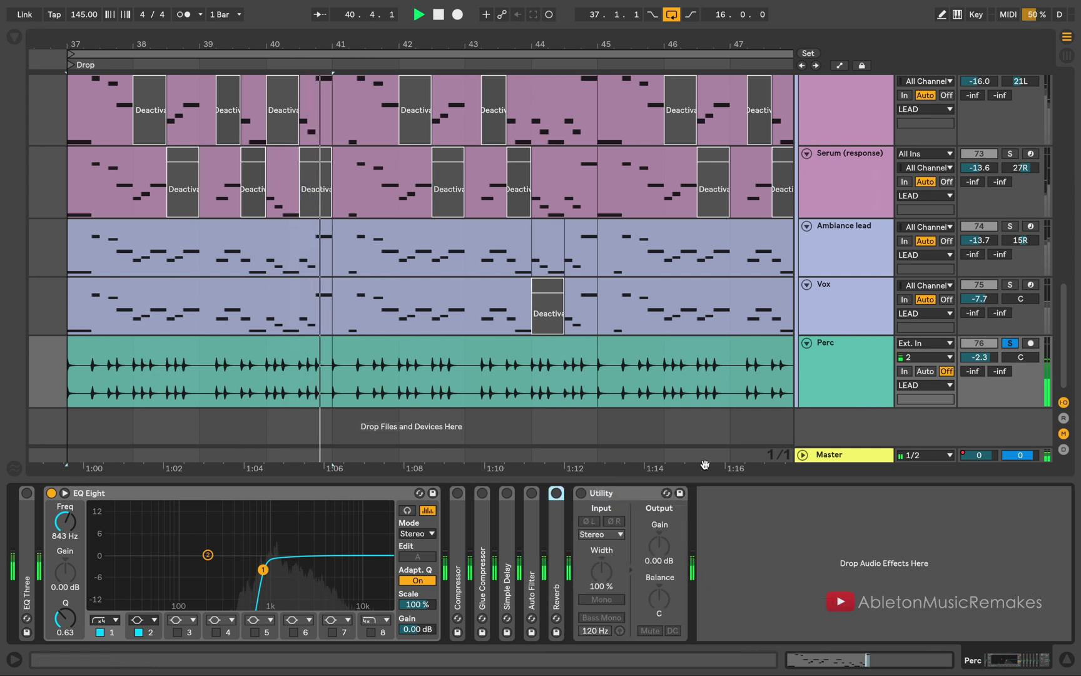
Audition the soloed LEAD group across the whole drop with the device view hidden, and fold the group
{"action": "scroll", "coordinate": [716, 388], "scroll_direction": "up", "scroll_amount": 3}
{"action": "scroll", "coordinate": [715, 387], "scroll_direction": "up", "scroll_amount": 10}
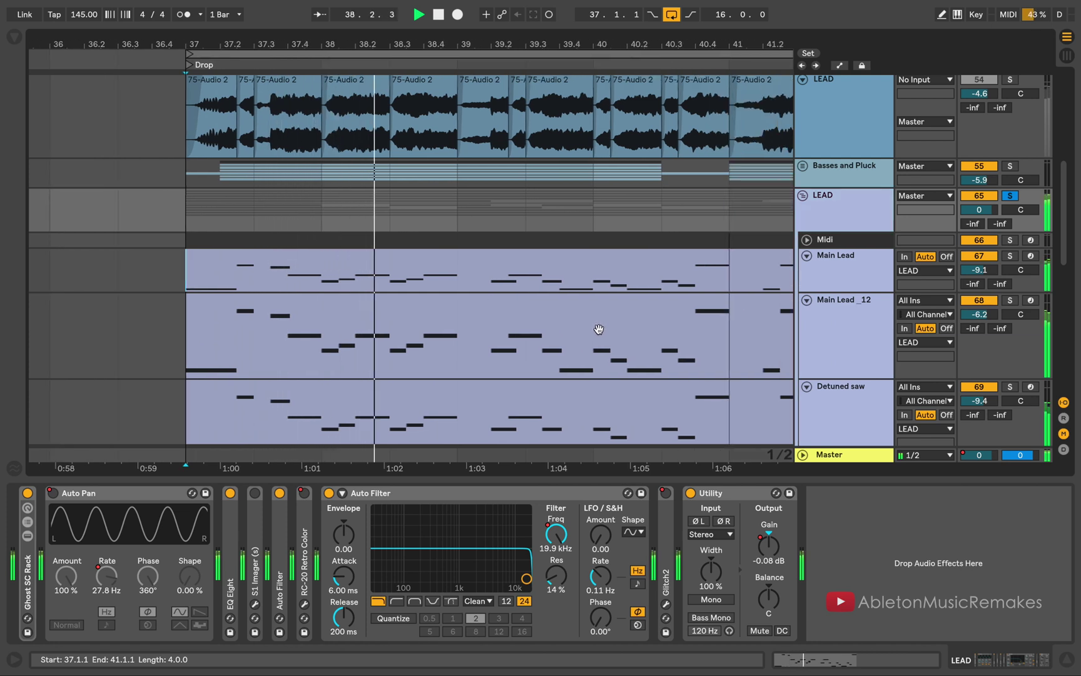
{"action": "left_click", "coordinate": [1068, 661]}
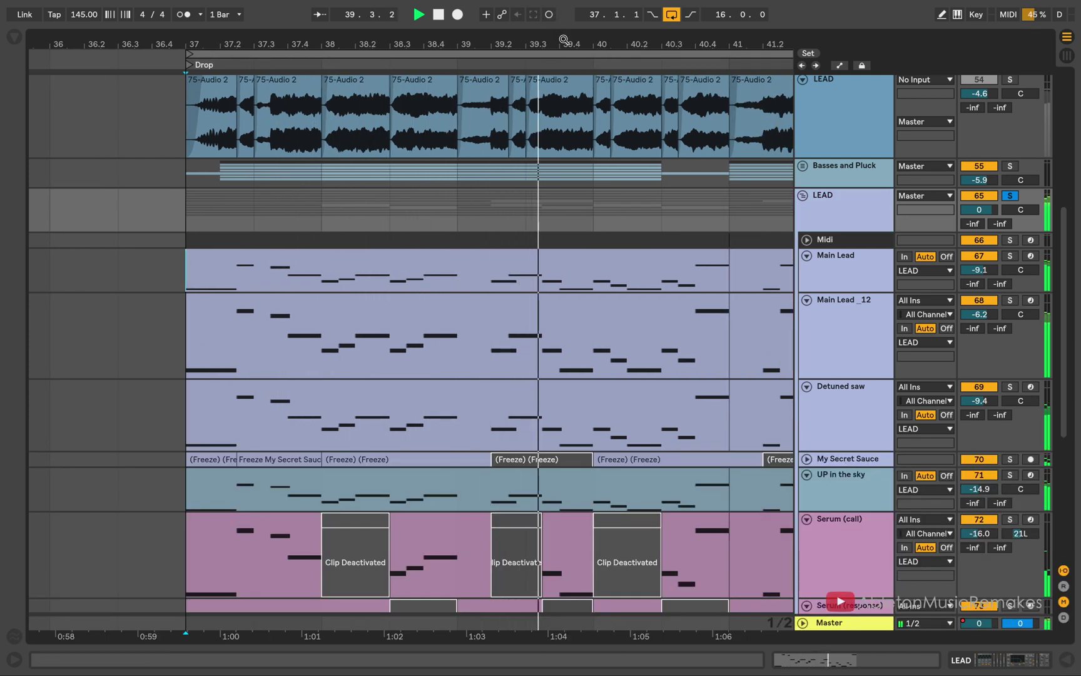
{"action": "key", "text": "minus"}
{"action": "key", "text": "minus"}
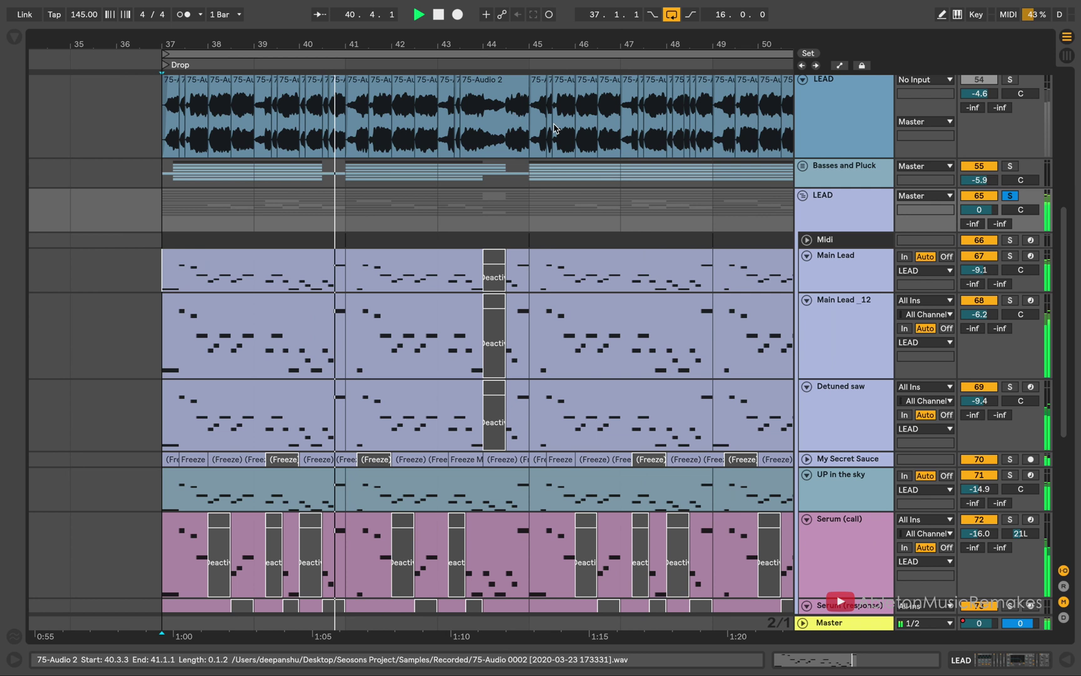
{"action": "left_click", "coordinate": [803, 195]}
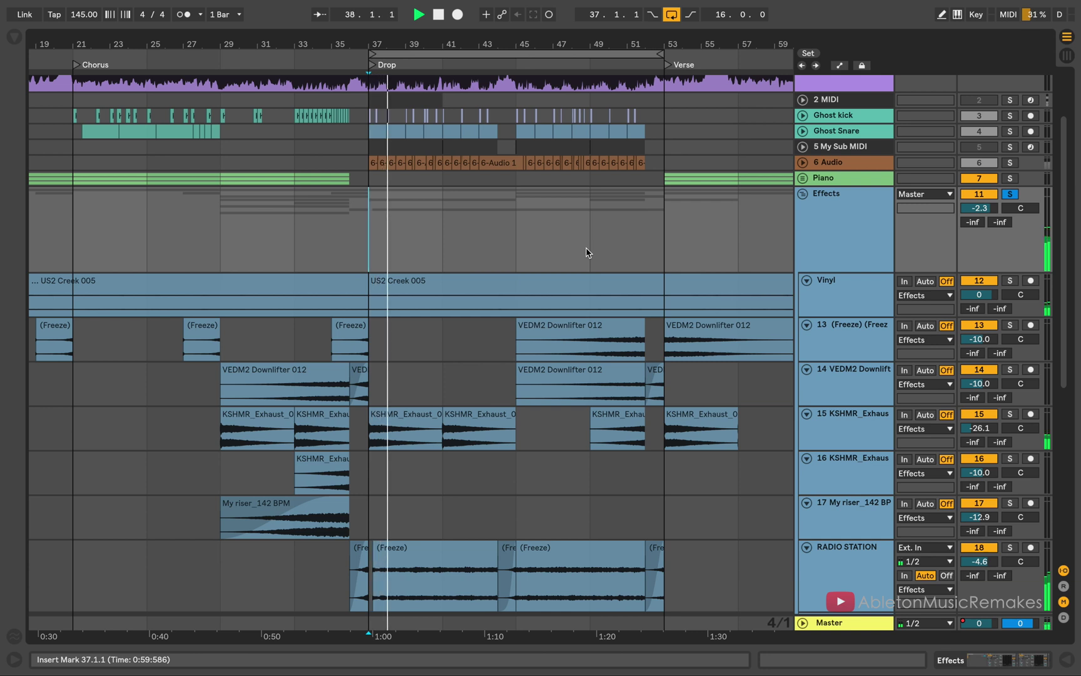
Examine the soloed Effects group's tracks from Vinyl to Game Kinda Riser, covering downlifters, exhausts, risers and RADIO STATION
{"action": "scroll", "coordinate": [759, 252], "scroll_direction": "down", "scroll_amount": 4}
{"action": "scroll", "coordinate": [759, 252], "scroll_direction": "down", "scroll_amount": 1}
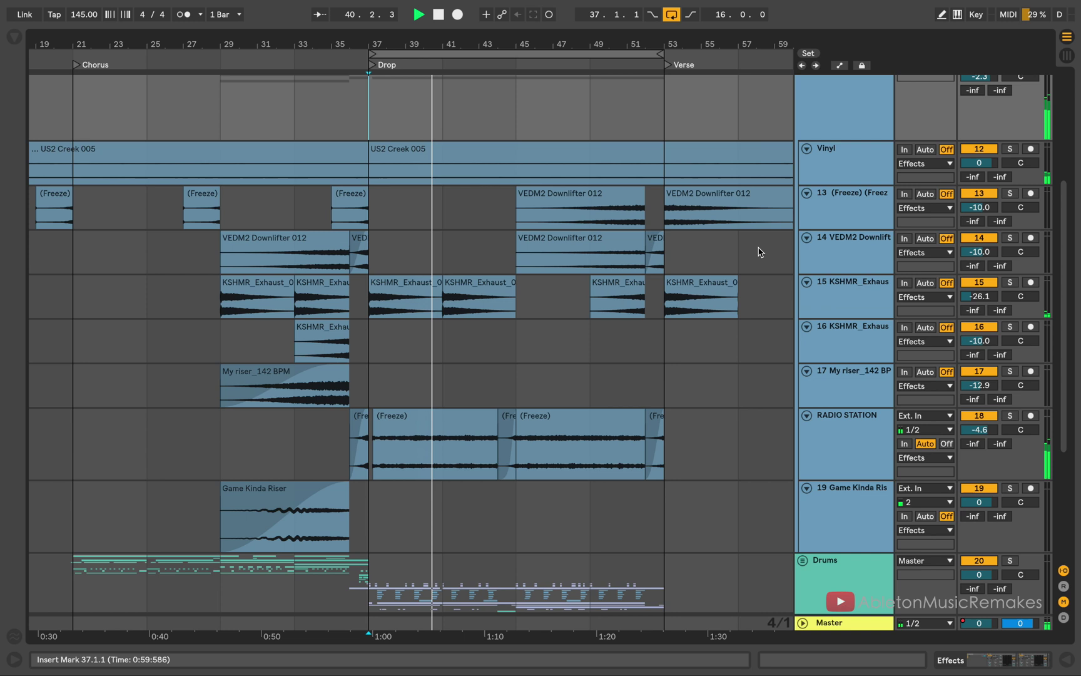
{"action": "scroll", "coordinate": [759, 252], "scroll_direction": "down", "scroll_amount": 7}
{"action": "scroll", "coordinate": [758, 253], "scroll_direction": "up", "scroll_amount": 12}
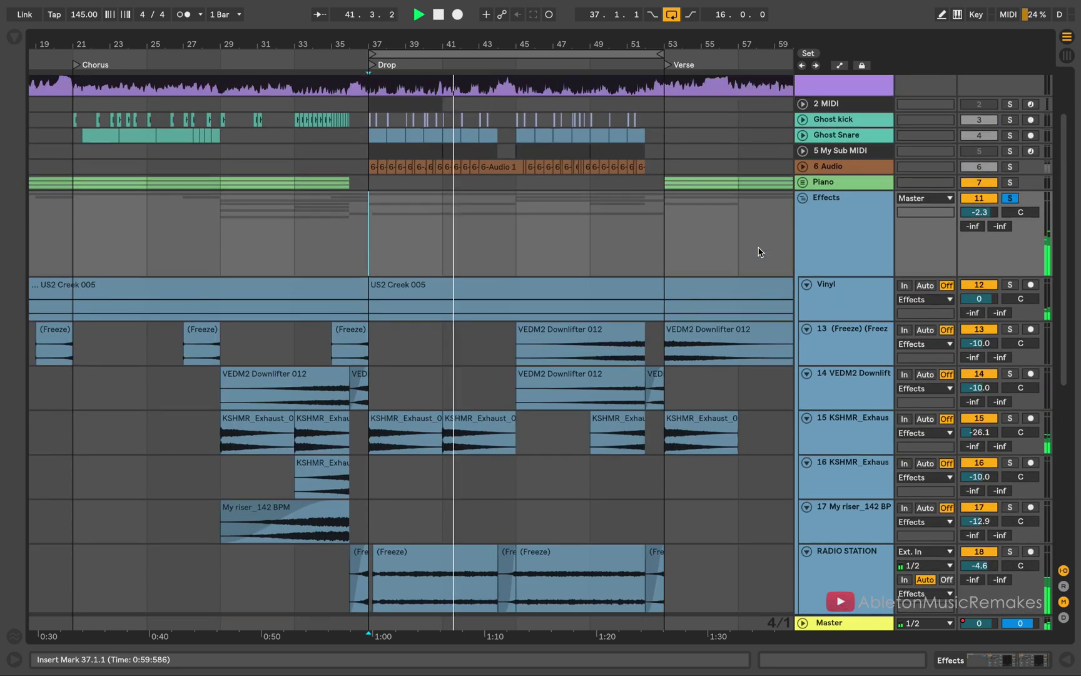
{"action": "scroll", "coordinate": [758, 253], "scroll_direction": "down", "scroll_amount": 1}
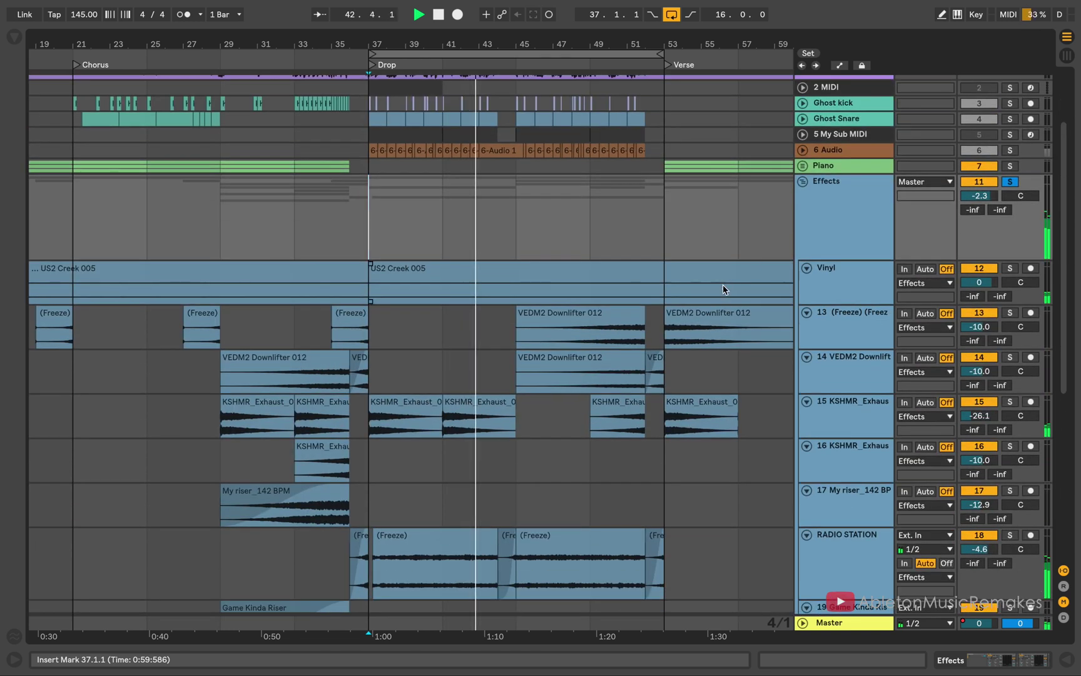
{"action": "scroll", "coordinate": [724, 289], "scroll_direction": "down", "scroll_amount": 3}
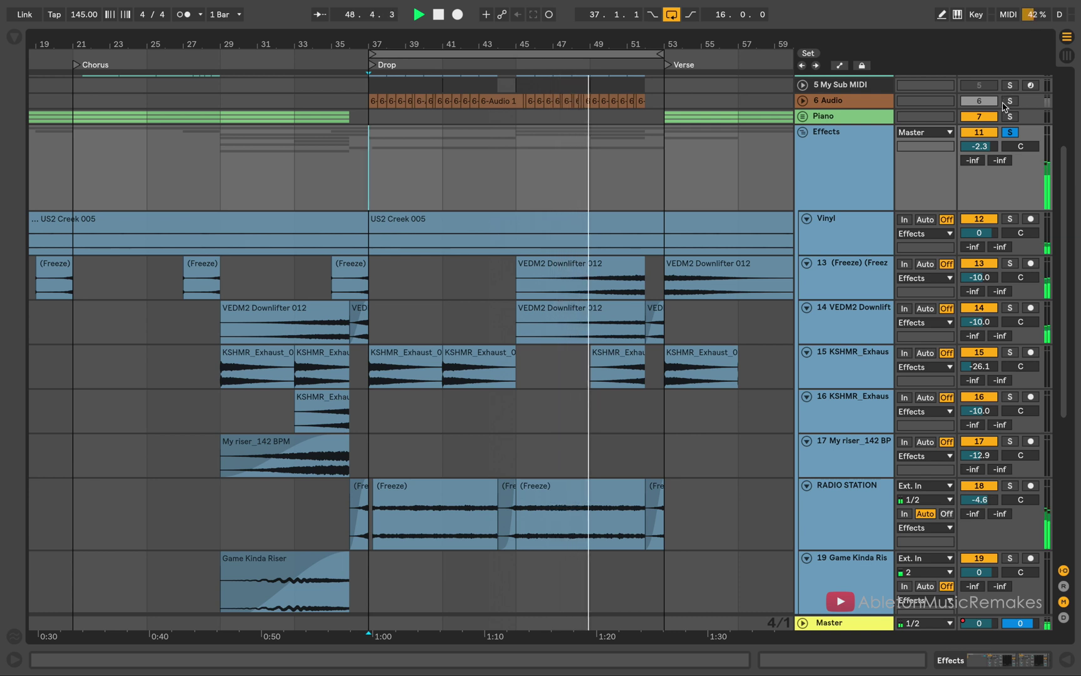
{"action": "scroll", "coordinate": [803, 174], "scroll_direction": "up", "scroll_amount": 3}
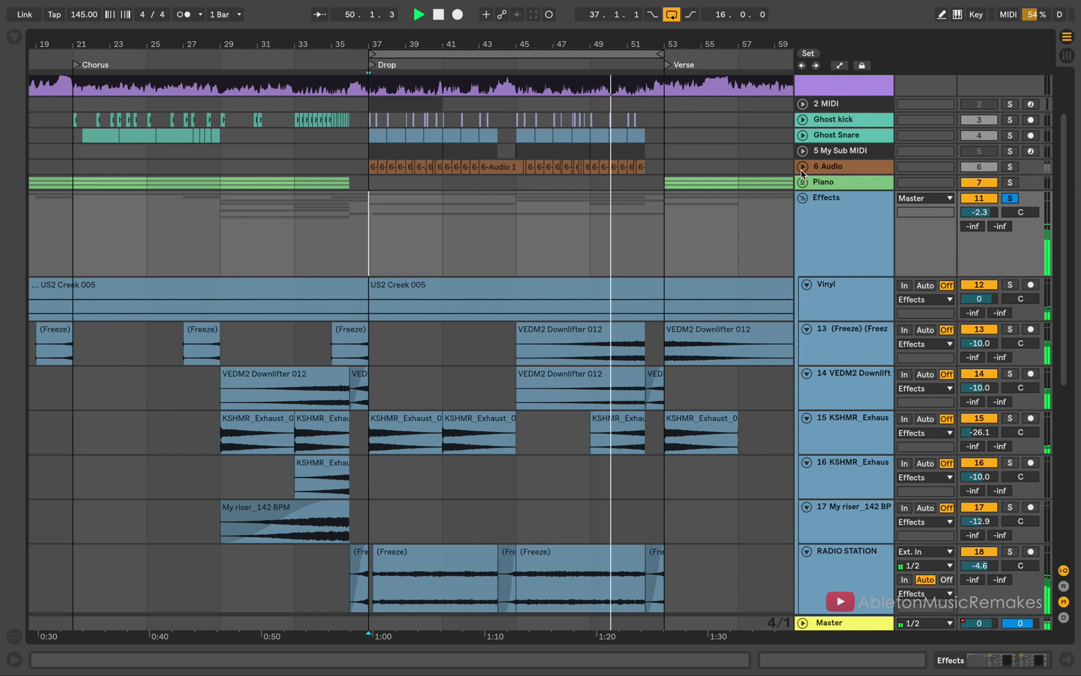
Unfold and solo the 6 Audio track, and inspect the 5 My Sub MIDI clip's notes and device chain
{"action": "left_click", "coordinate": [803, 168]}
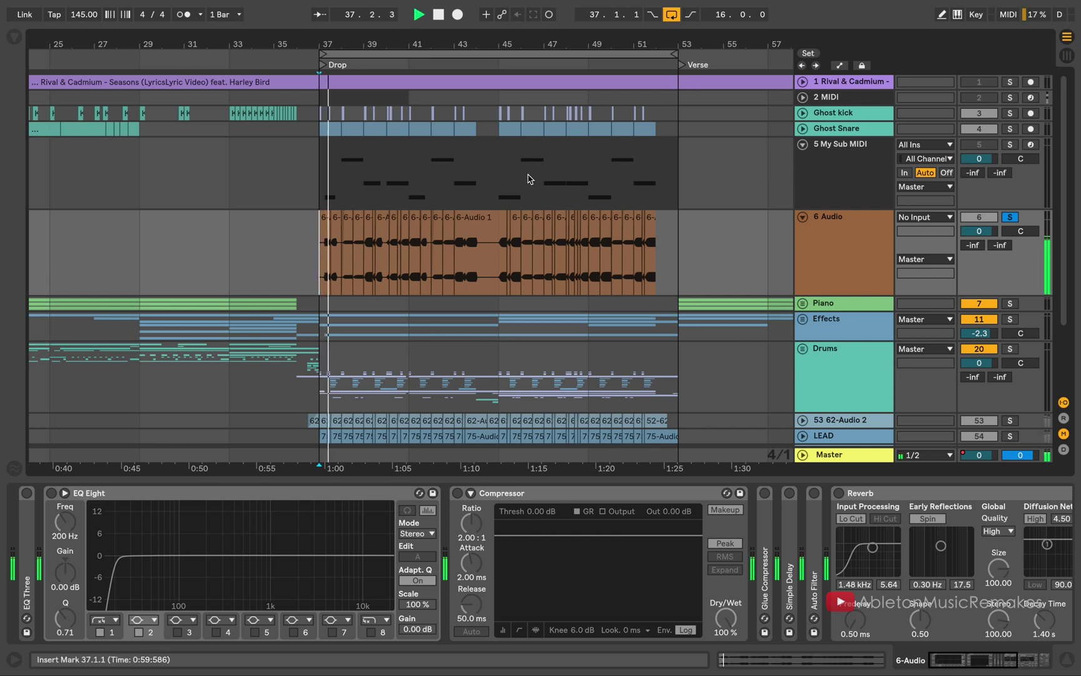
{"action": "double_click", "coordinate": [458, 161]}
{"action": "left_click", "coordinate": [518, 451]}
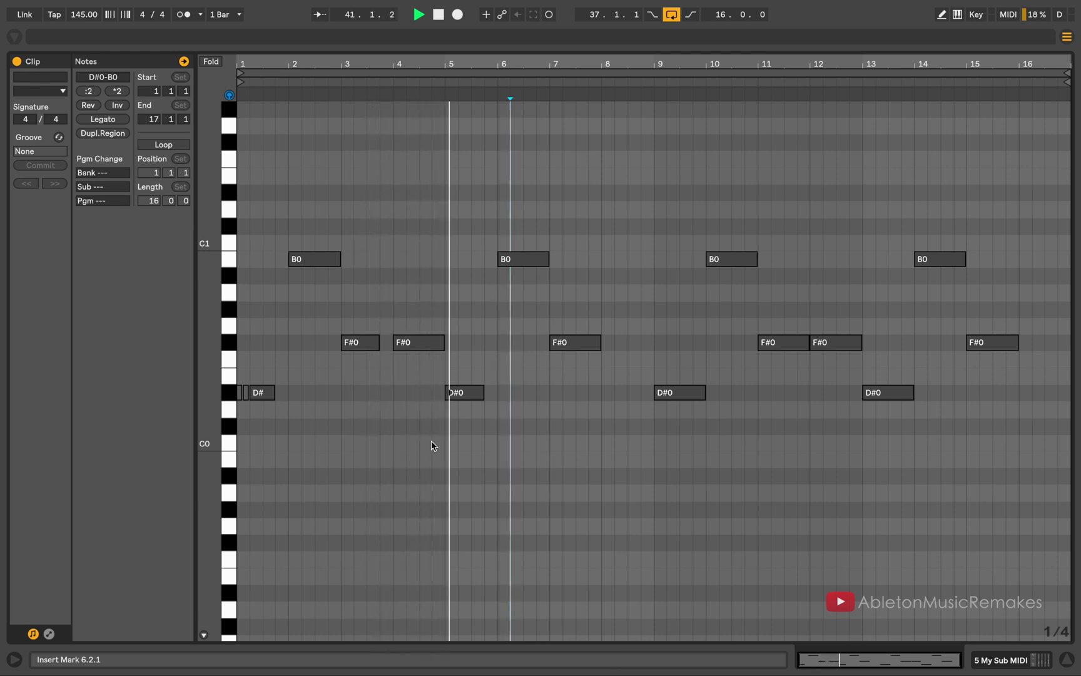
{"action": "key", "text": "shift+Tab"}
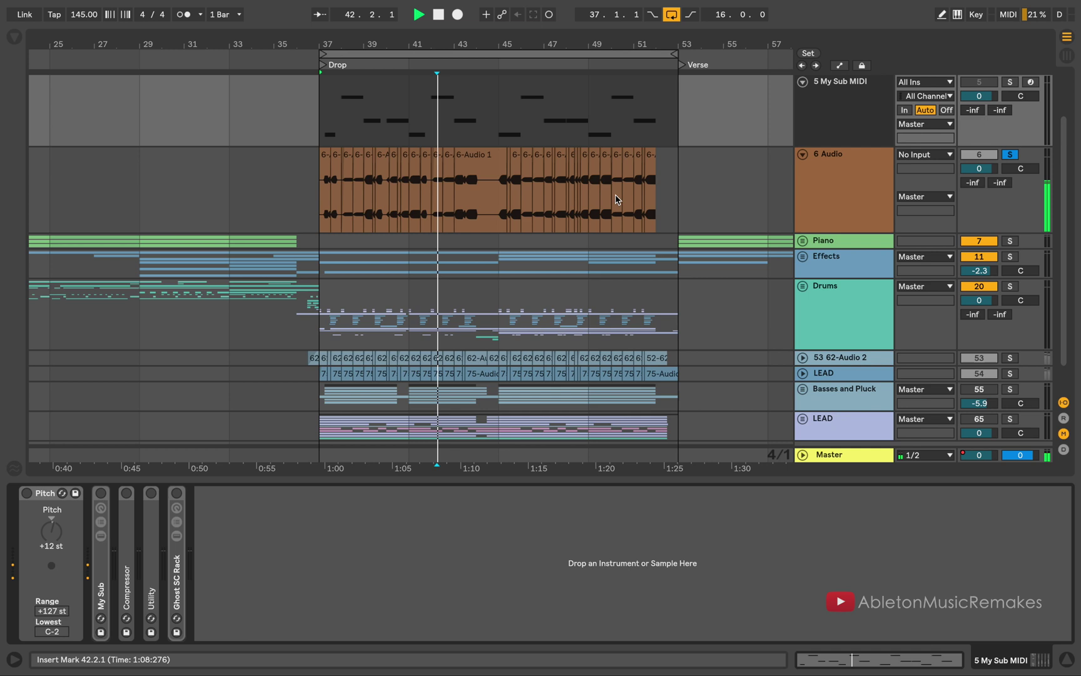
{"action": "left_click", "coordinate": [667, 203]}
{"action": "left_click_drag", "start_coordinate": [478, 46], "coordinate": [478, 56]}
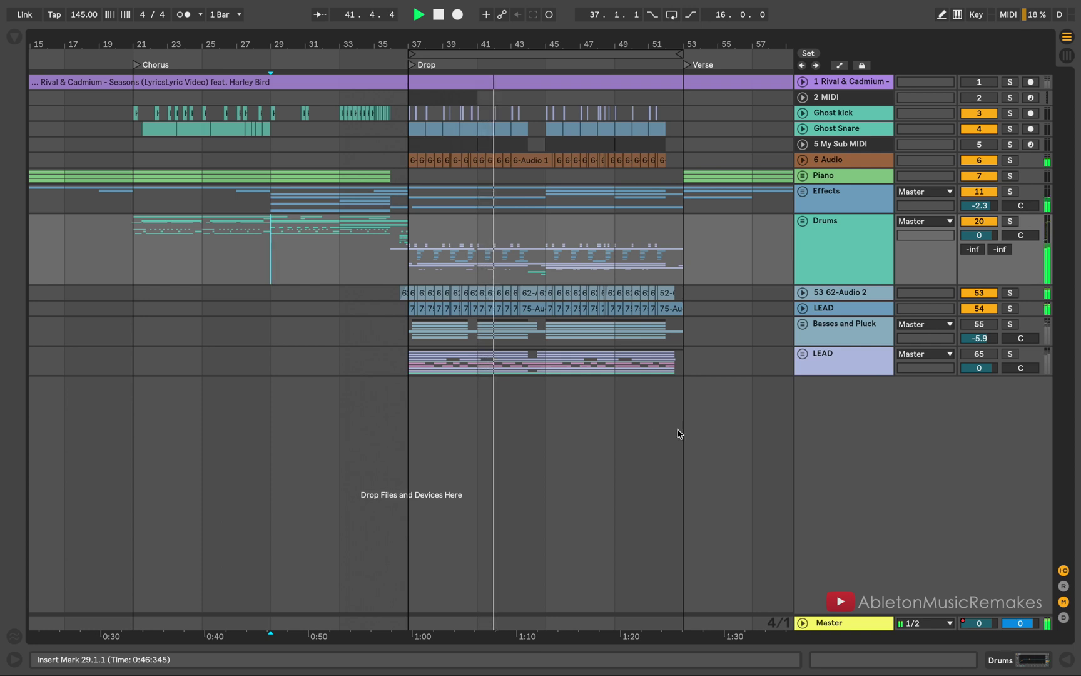
Unfold the bounced LEAD and 53 62-Audio 2 tracks to show their waveforms in the drop
{"action": "left_click", "coordinate": [803, 307]}
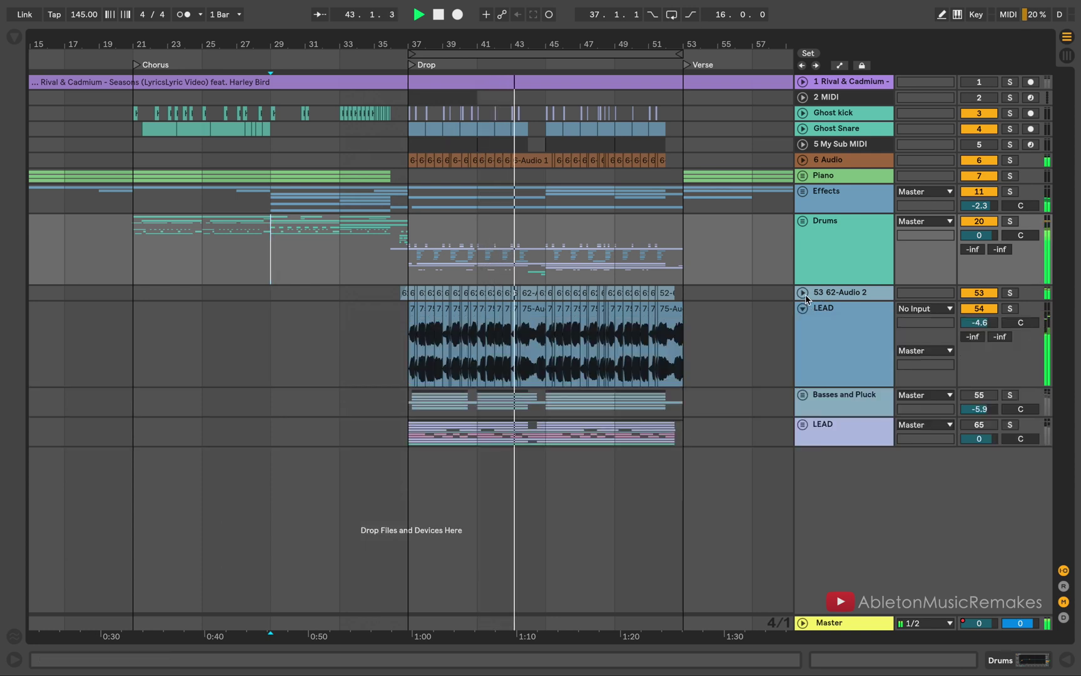
{"action": "left_click", "coordinate": [803, 292]}
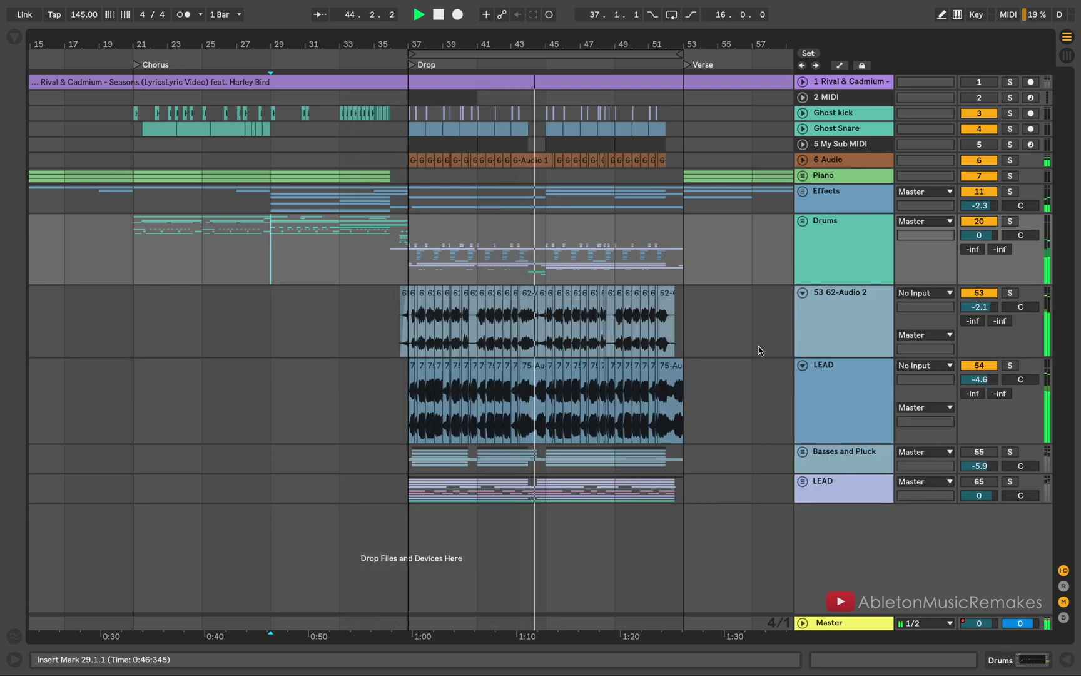